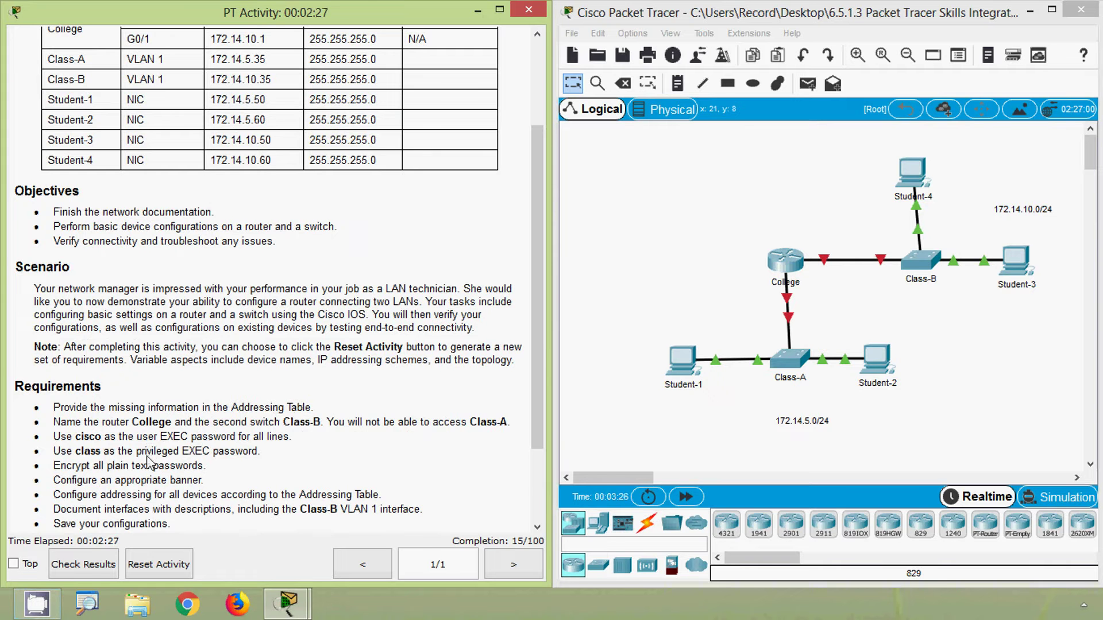
Select the Class-A entry in the addressing table and read the College–Class-A link's port labels
scroll(143, 437, "down", 1)
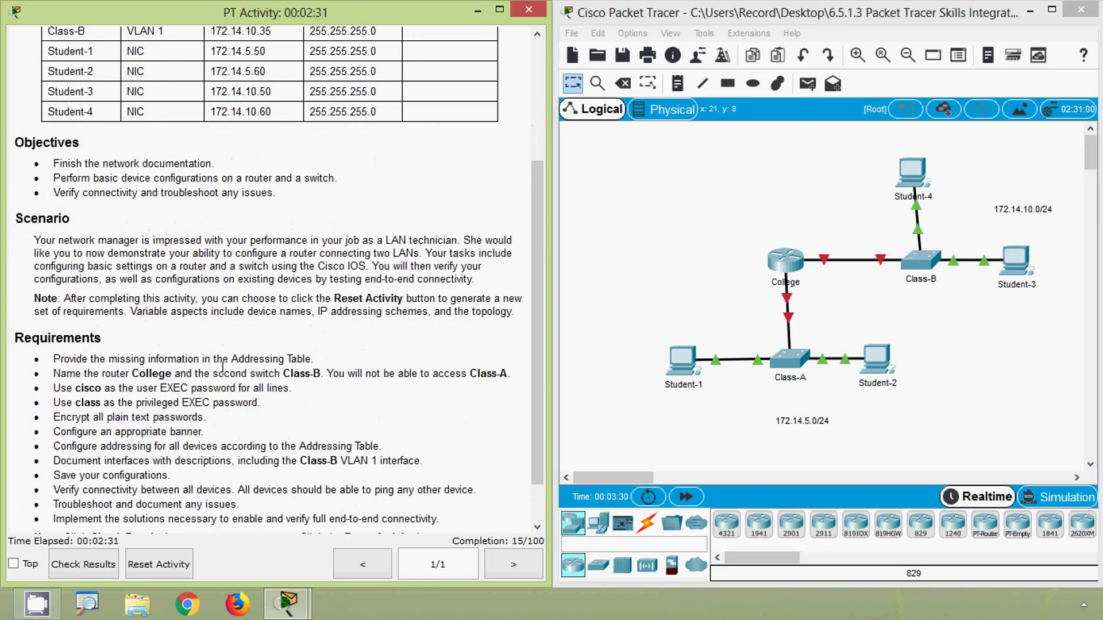
scroll(256, 421, "up", 2)
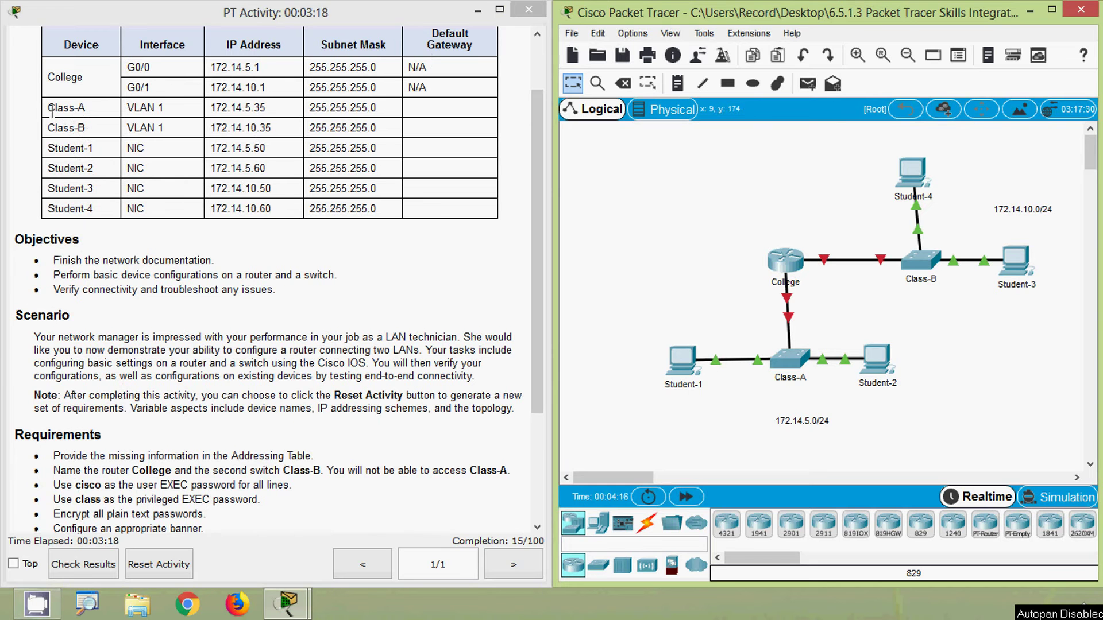
left_click_drag(48, 107, 111, 108)
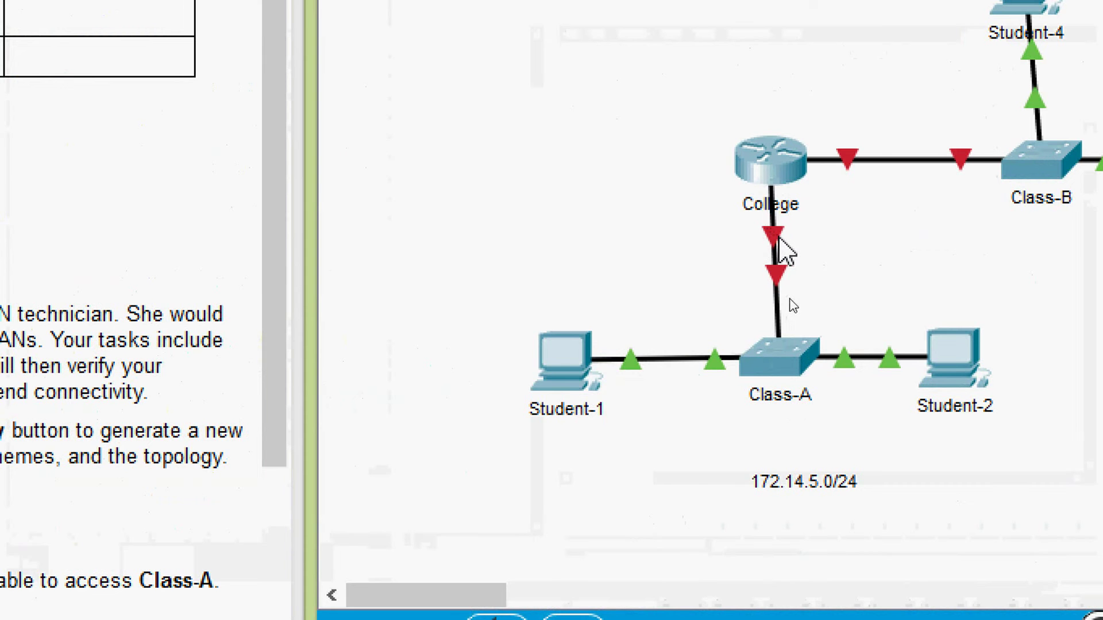
mouse_move(776, 233)
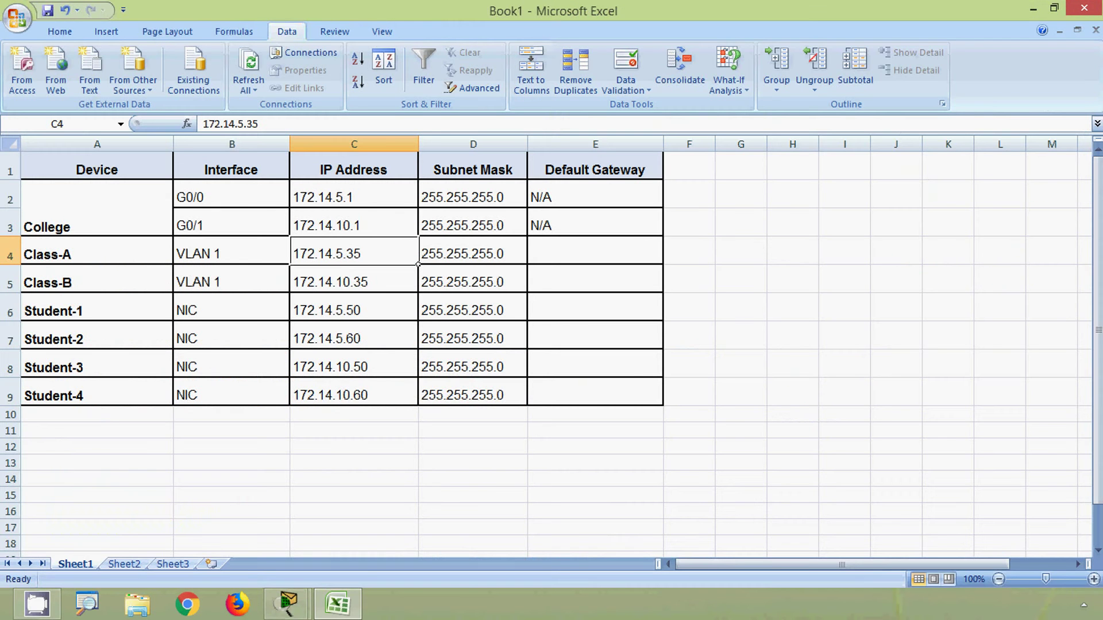
Copy 172.14.5.1 from C2 and paste it as the Class-A default gateway in E4
key("alt")
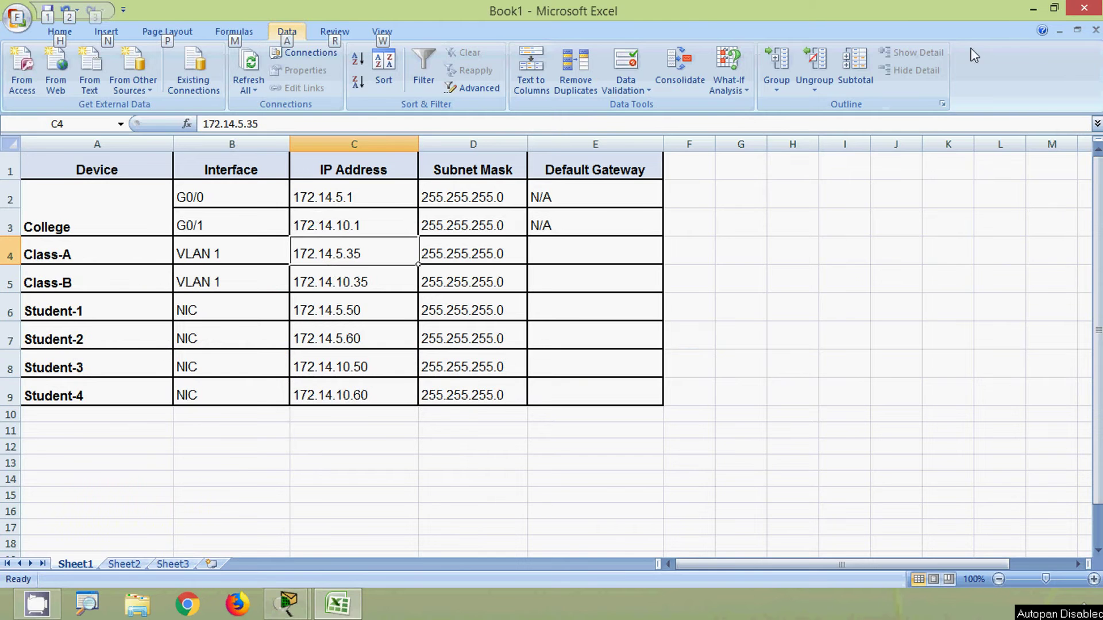
left_click(1032, 9)
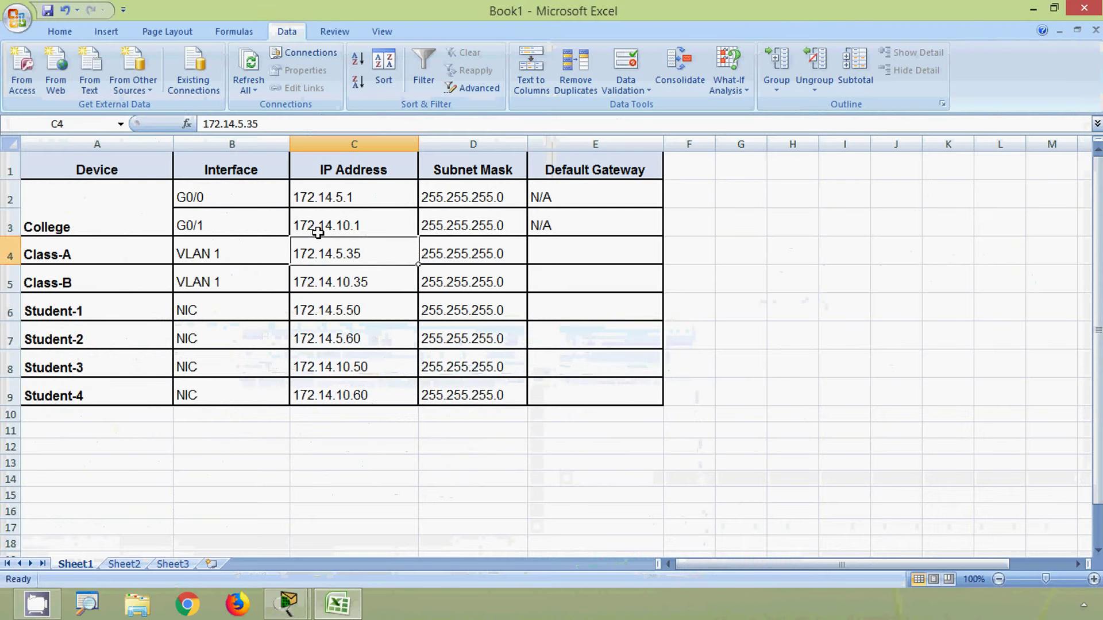
left_click(320, 197)
left_click(254, 125)
left_click_drag(255, 124, 175, 135)
key("ctrl+c")
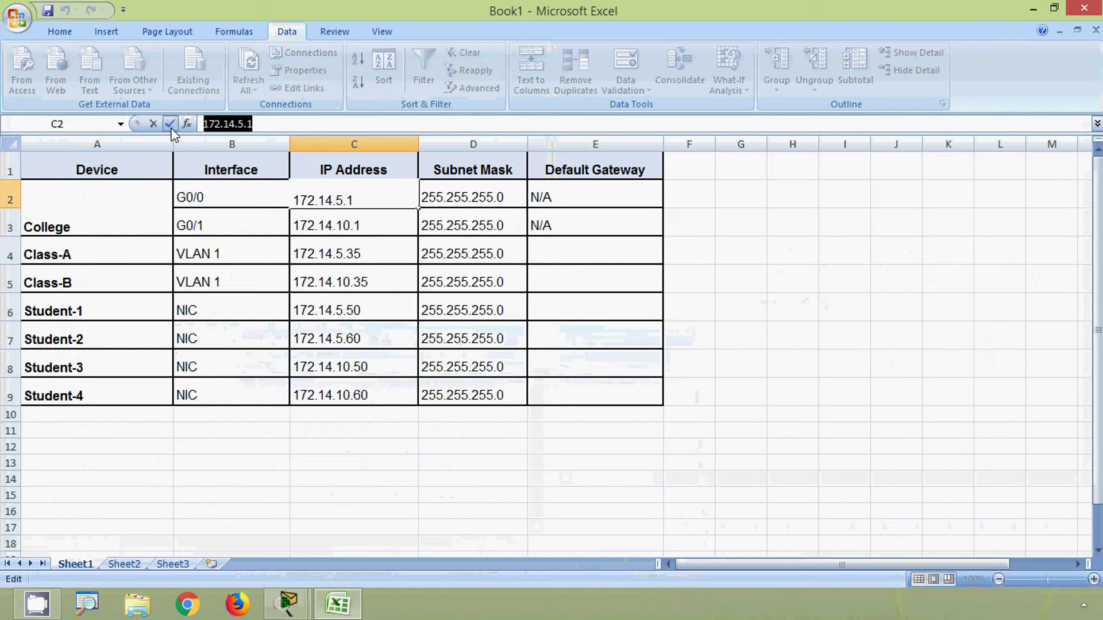
left_click(10, 253)
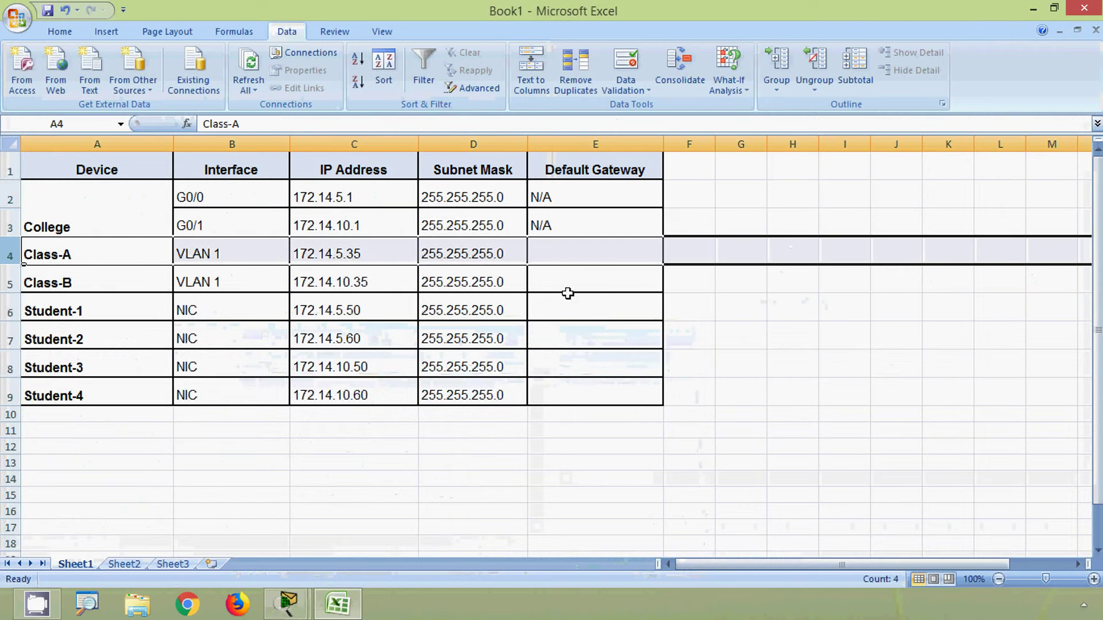
left_click(592, 257)
key("ctrl+v")
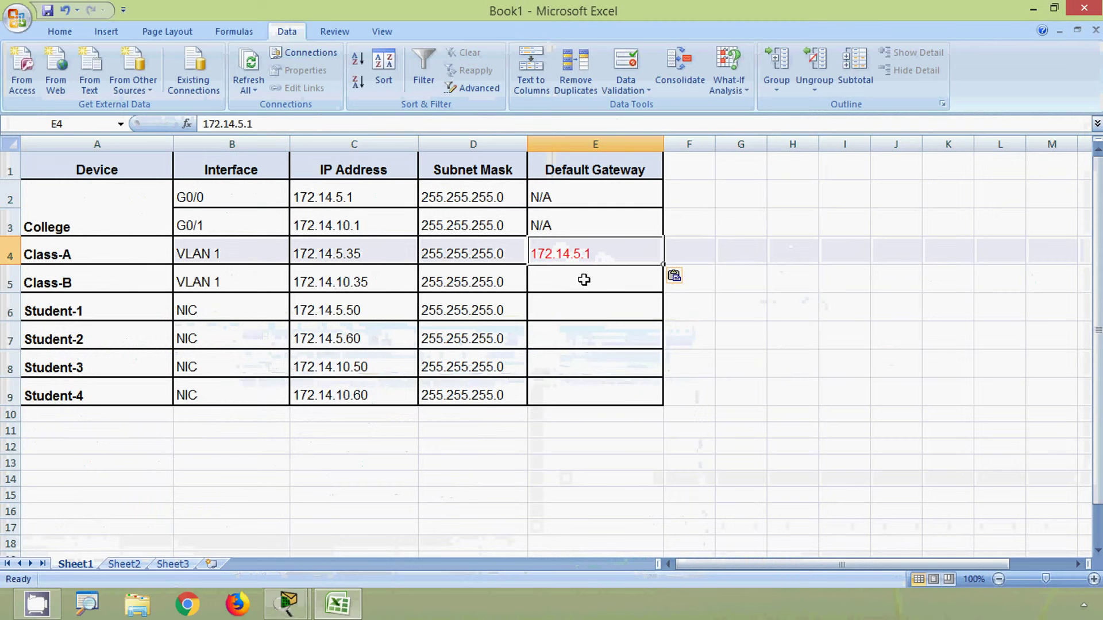
left_click(583, 280)
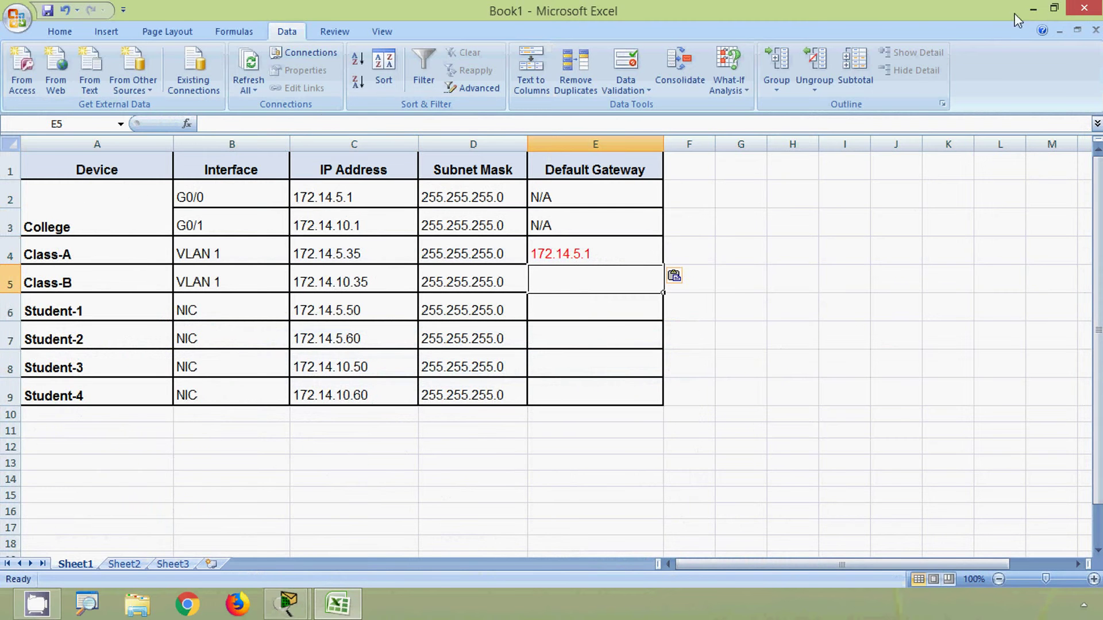
Paste 172.14.5.1 as the default gateway for Student-1 and Student-2
left_click(1033, 10)
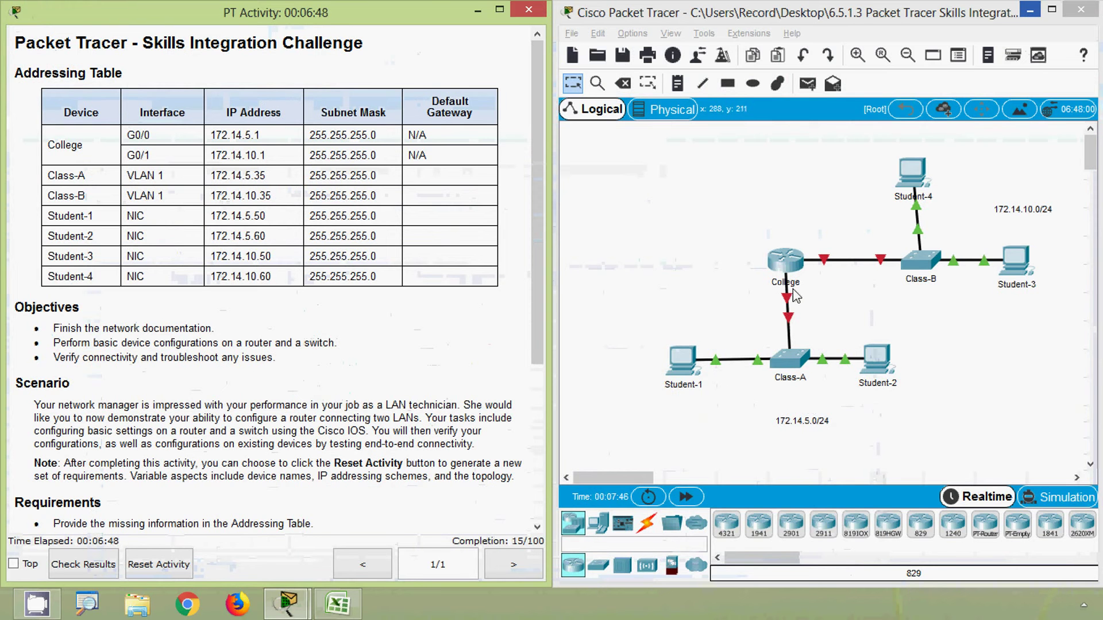
left_click(340, 604)
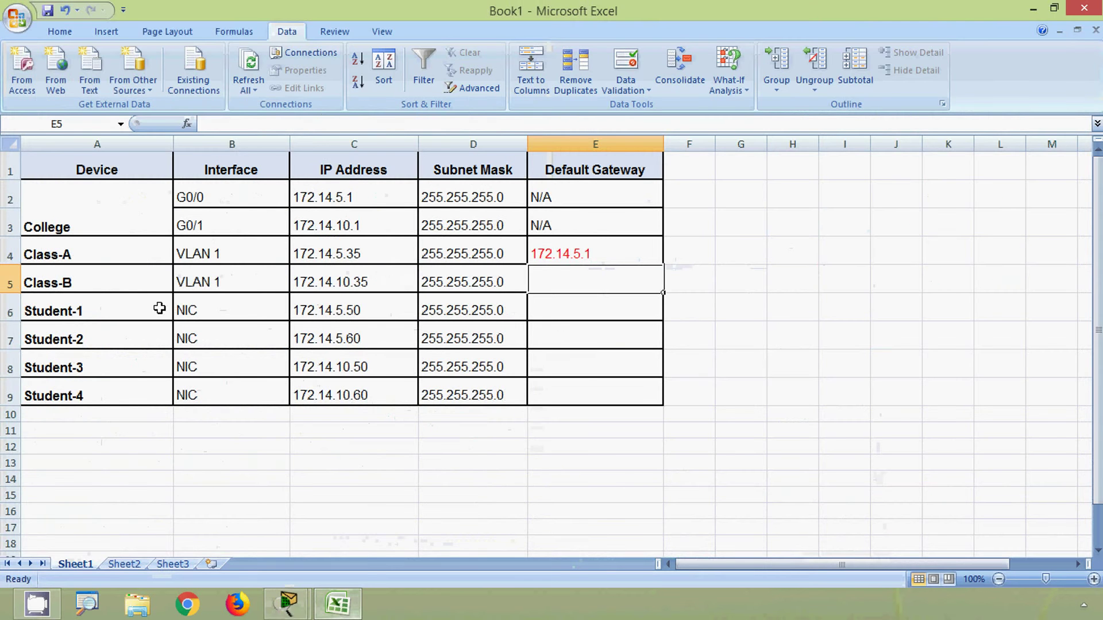
left_click(10, 310)
left_click(575, 309)
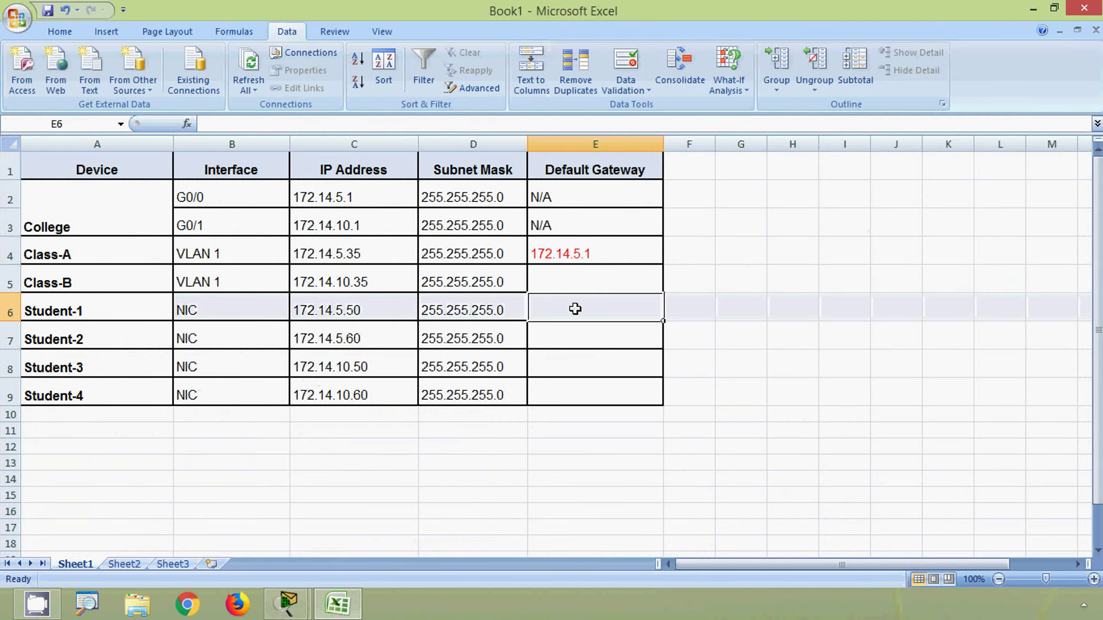
key("ctrl+v")
left_click(11, 339)
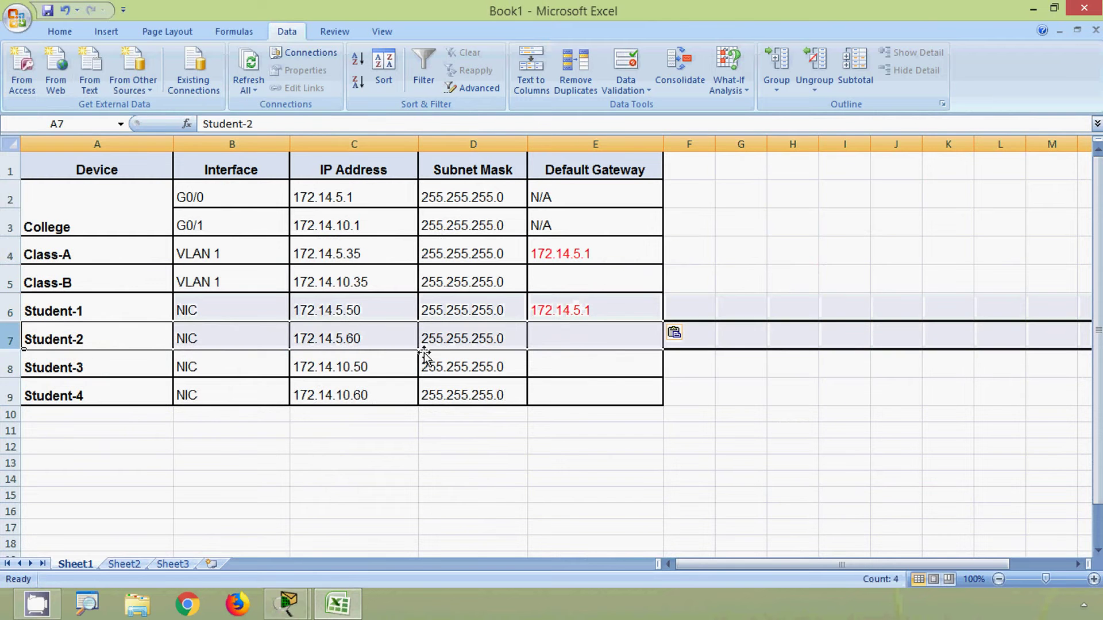
left_click(600, 343)
key("ctrl+v")
left_click(614, 380)
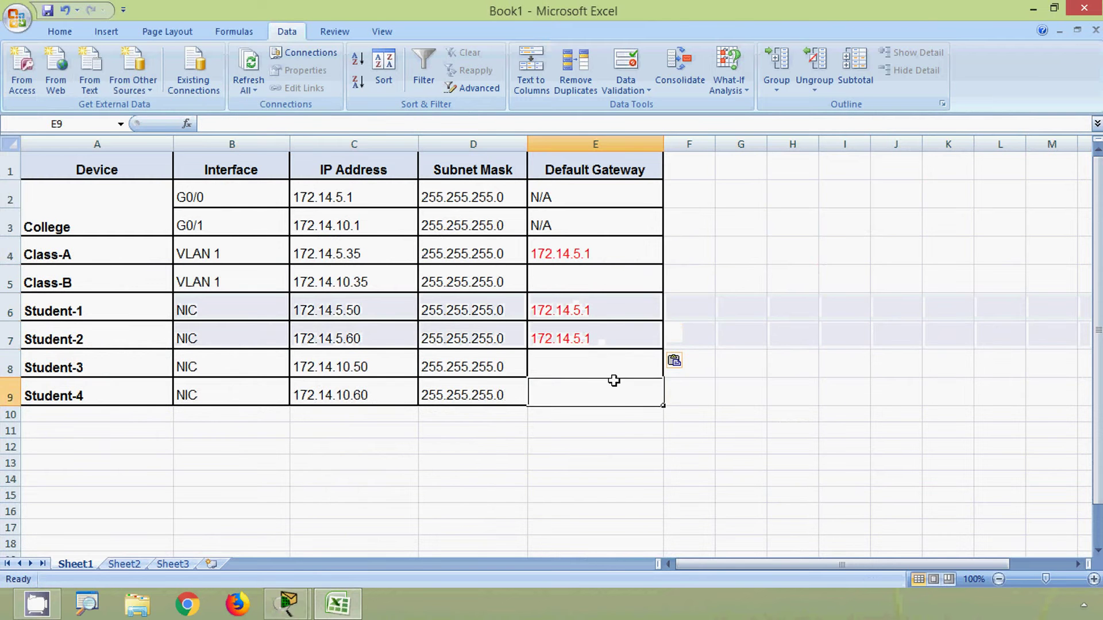
left_click(532, 428)
key("alt")
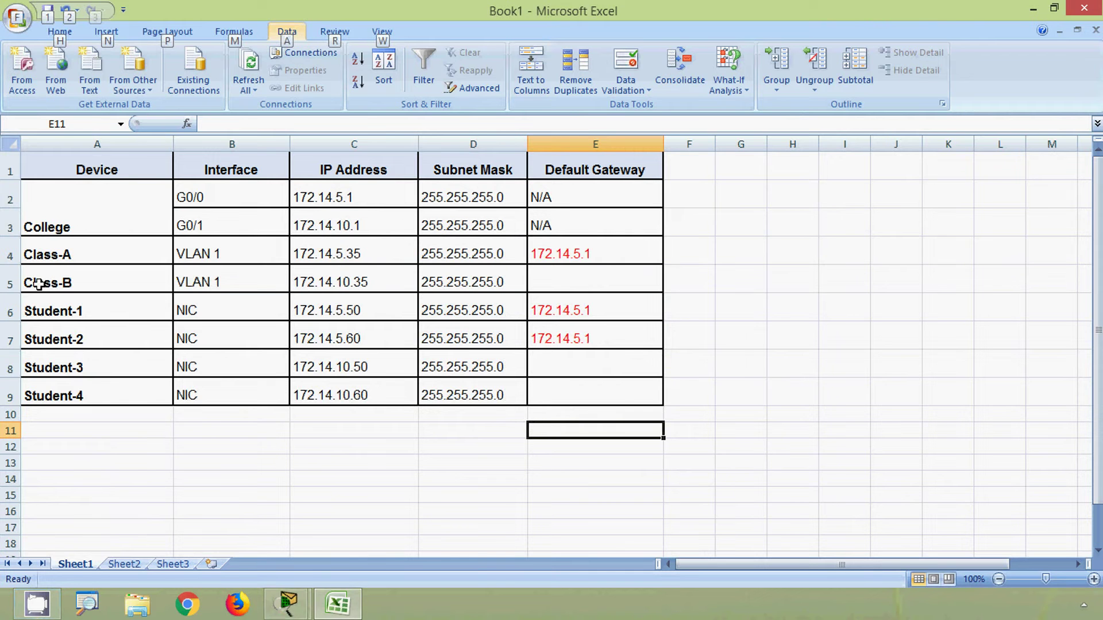
left_click(8, 280)
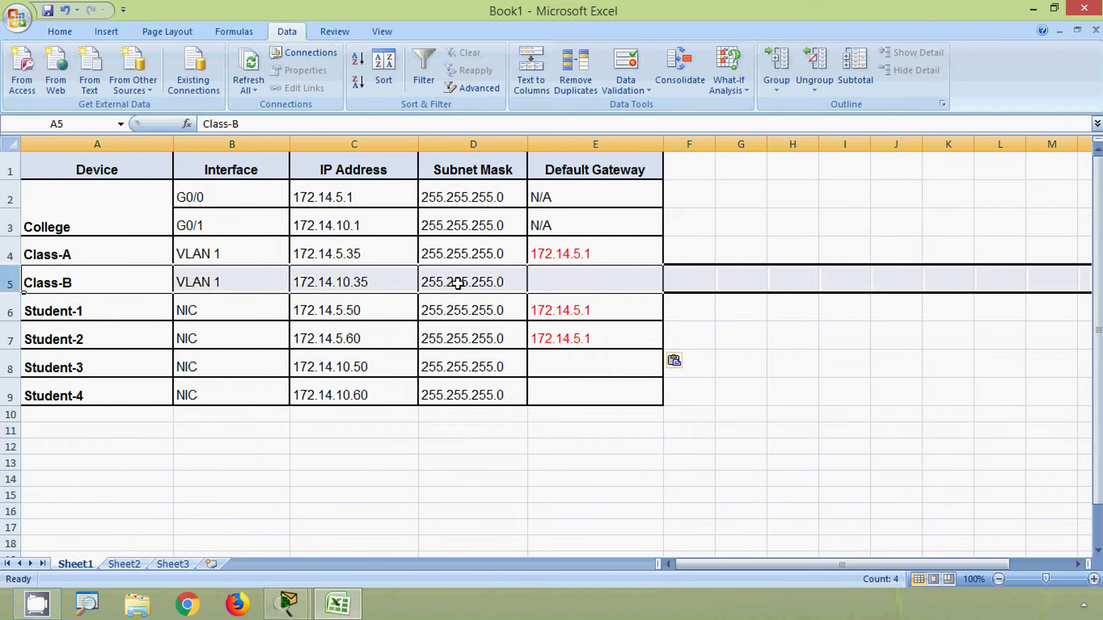
left_click(1032, 8)
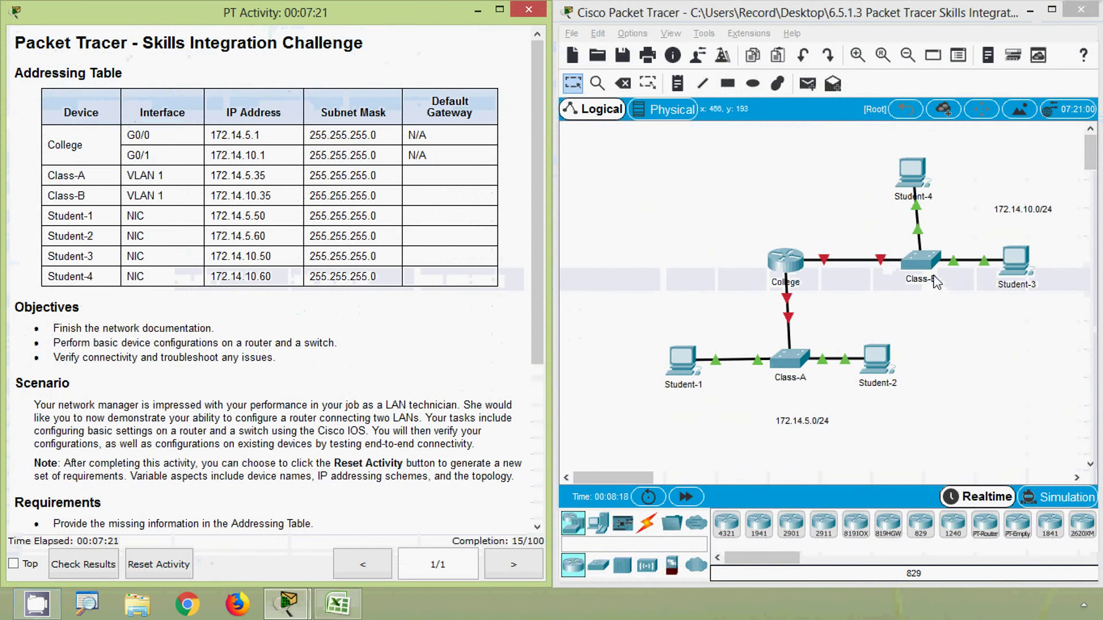
Activate the Packet Tracer topology window to inspect the Class-B switch side
left_click(957, 300)
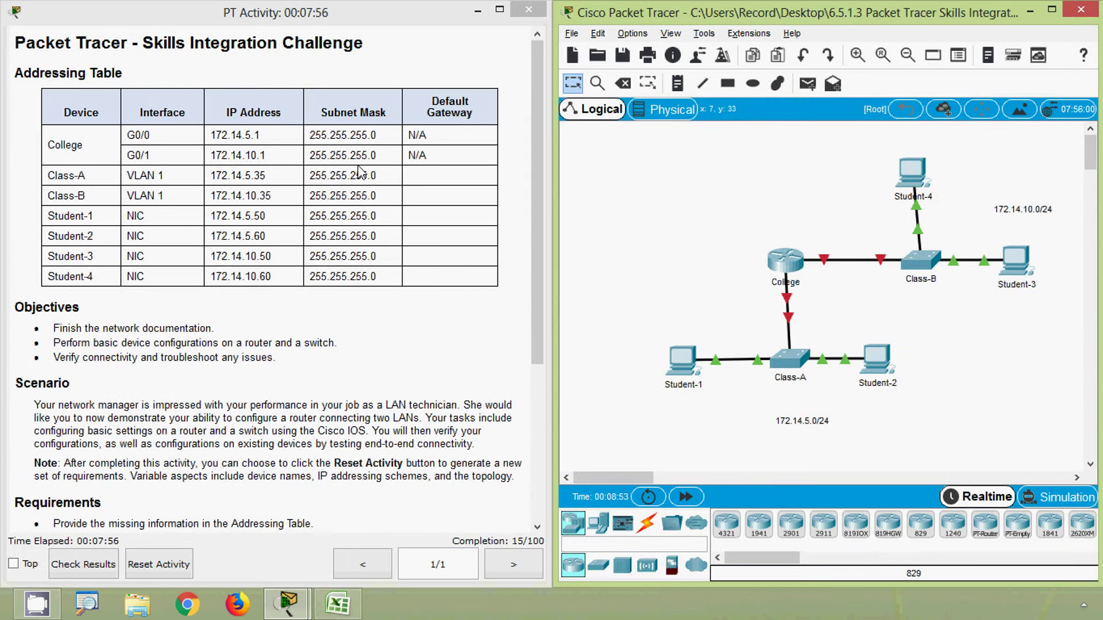
Copy 172.14.10.1 from C3 into E5, E8 and E9 for Class-B, Student-3 and Student-4
left_click(353, 609)
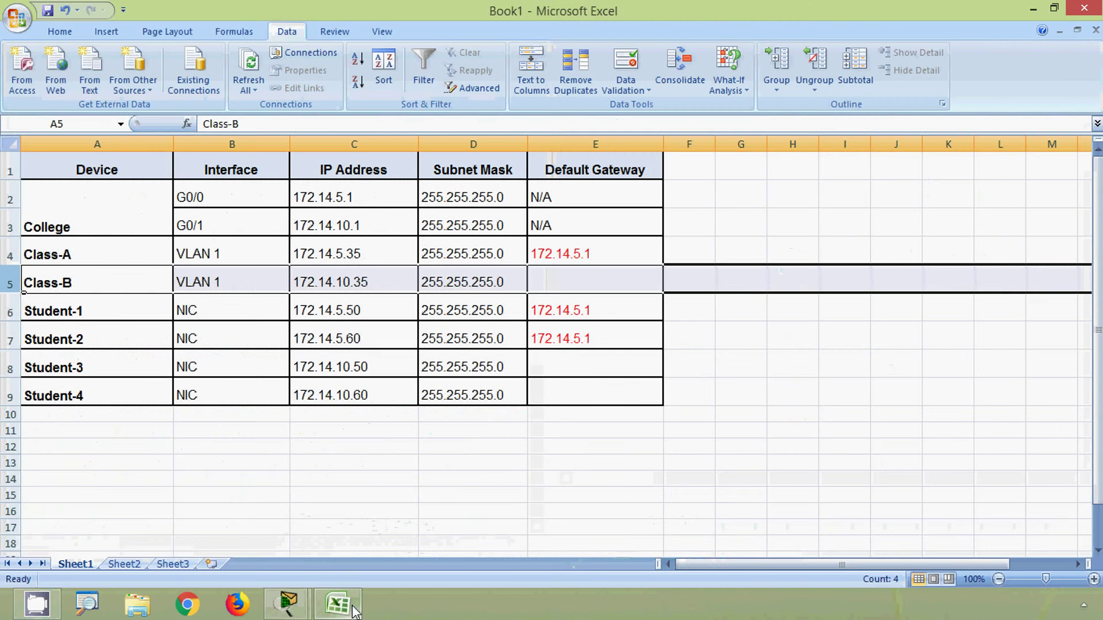
left_click(320, 224)
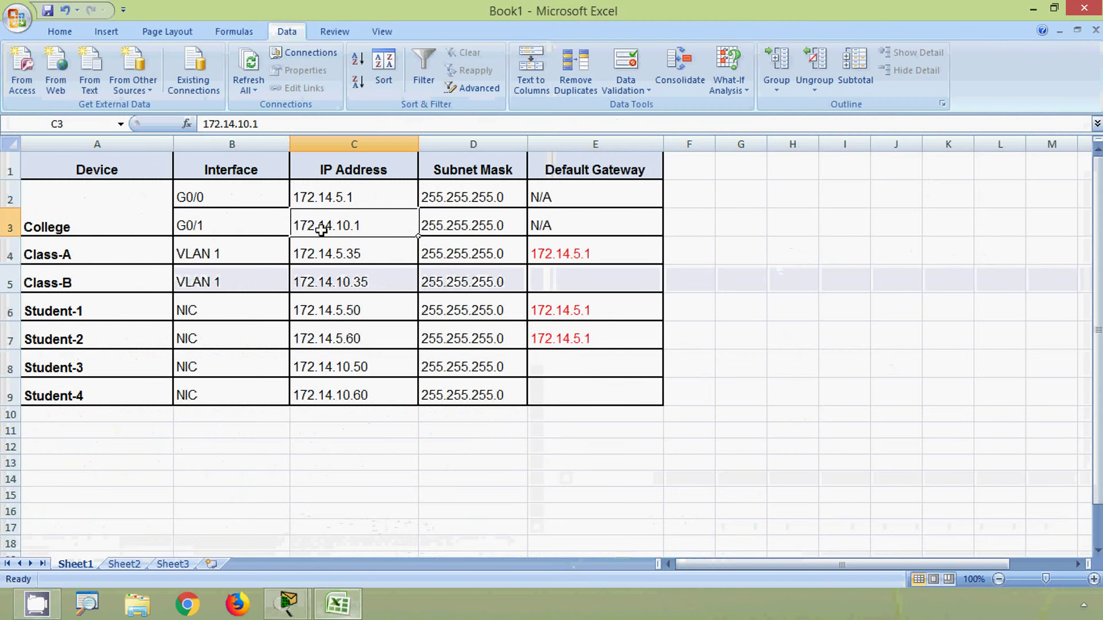
left_click_drag(260, 124, 166, 126)
key("ctrl+c")
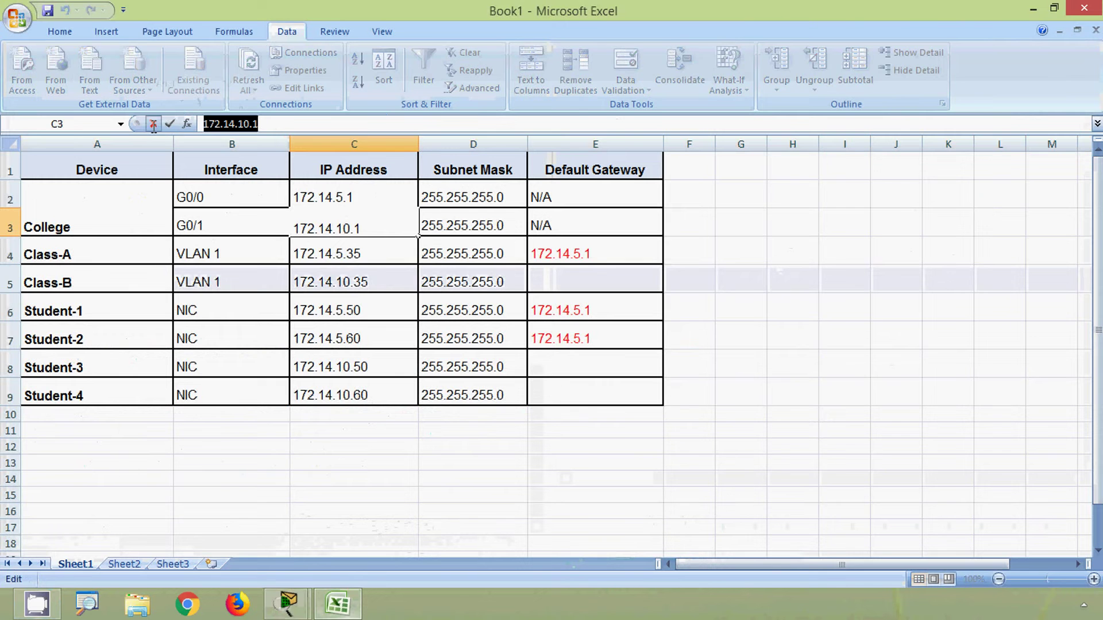
left_click(8, 283)
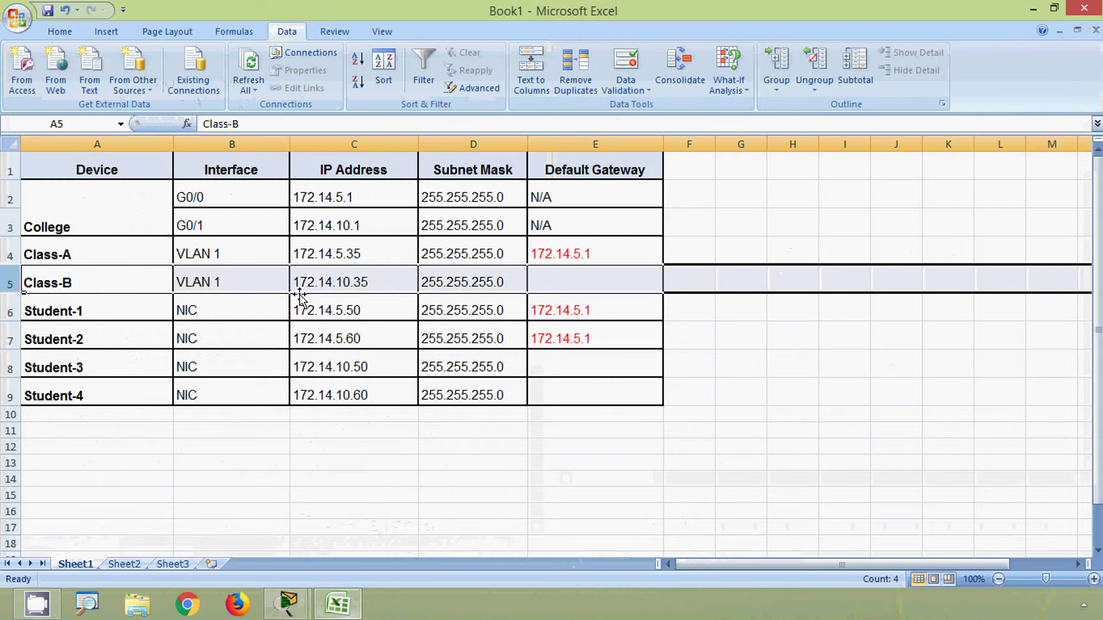
left_click(548, 286)
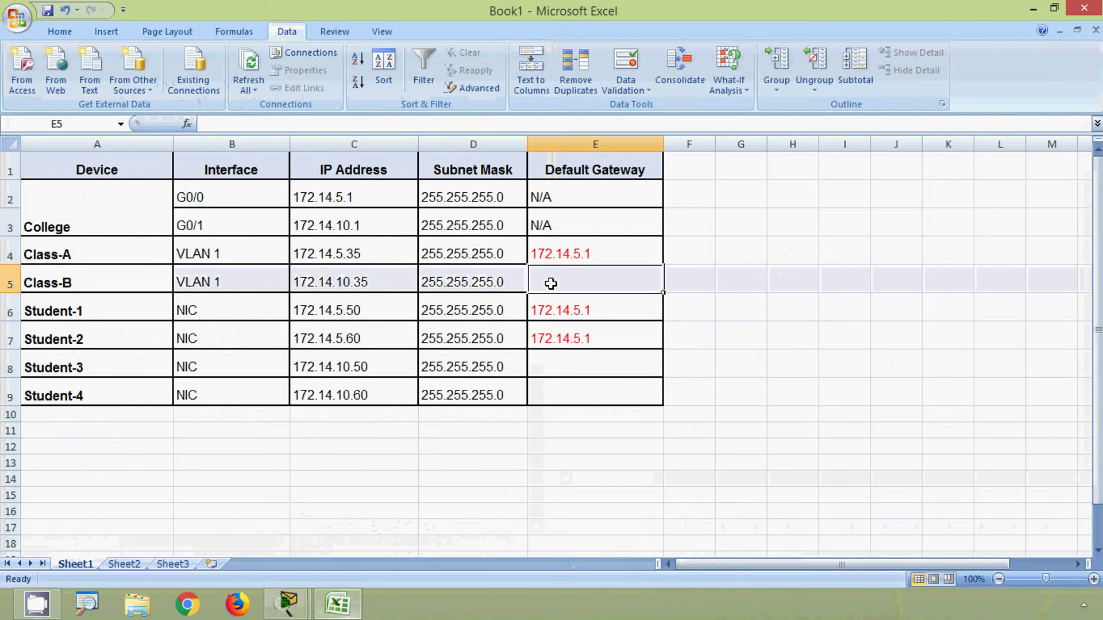
key("ctrl+v")
left_click(563, 357)
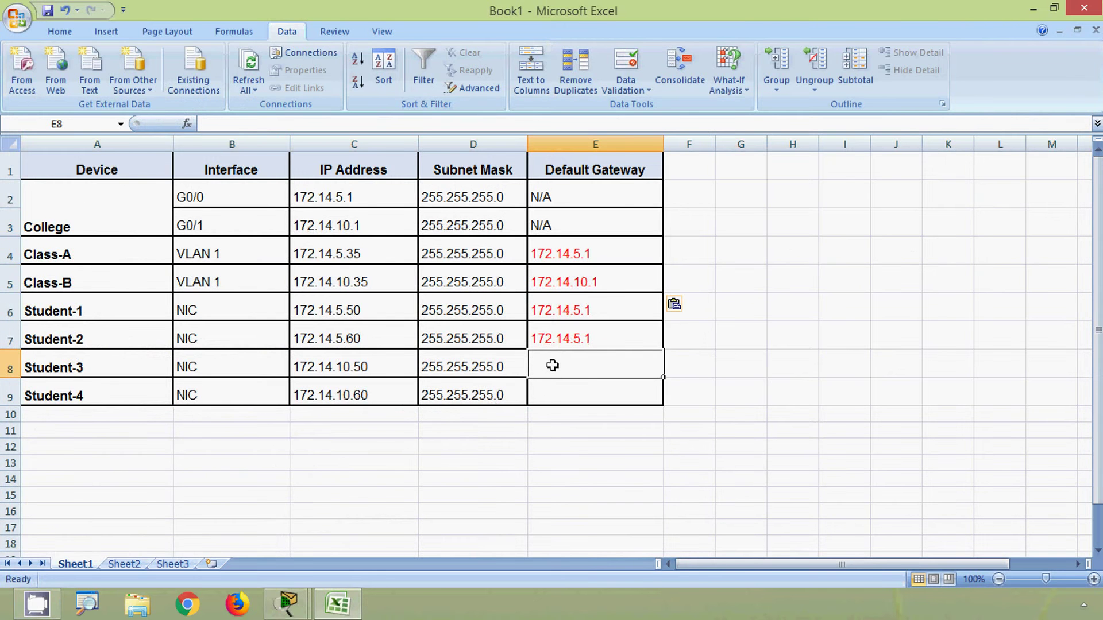
key("ctrl+v")
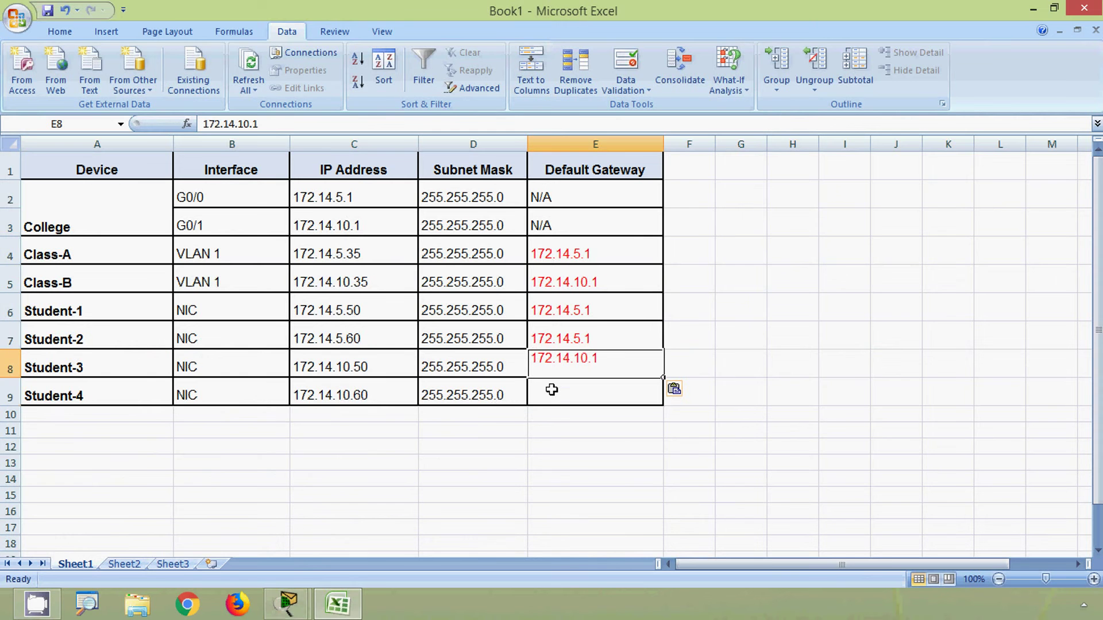
left_click(551, 389)
key("ctrl+v")
left_click(556, 439)
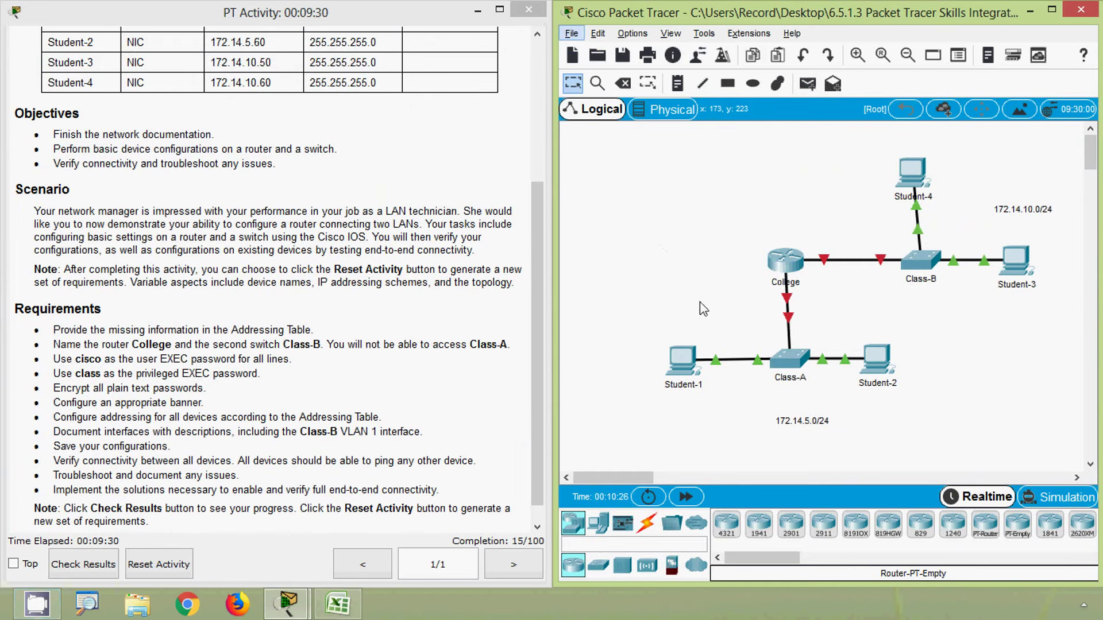
In the router's CLI, enter configuration mode and set the hostname to College
left_click(785, 261)
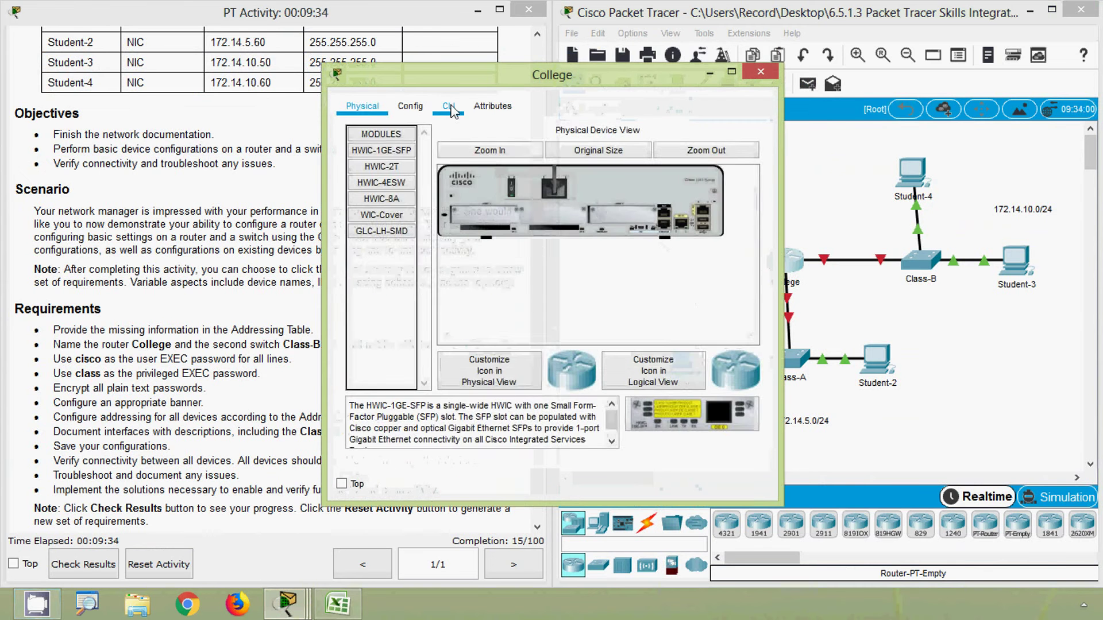
left_click(449, 105)
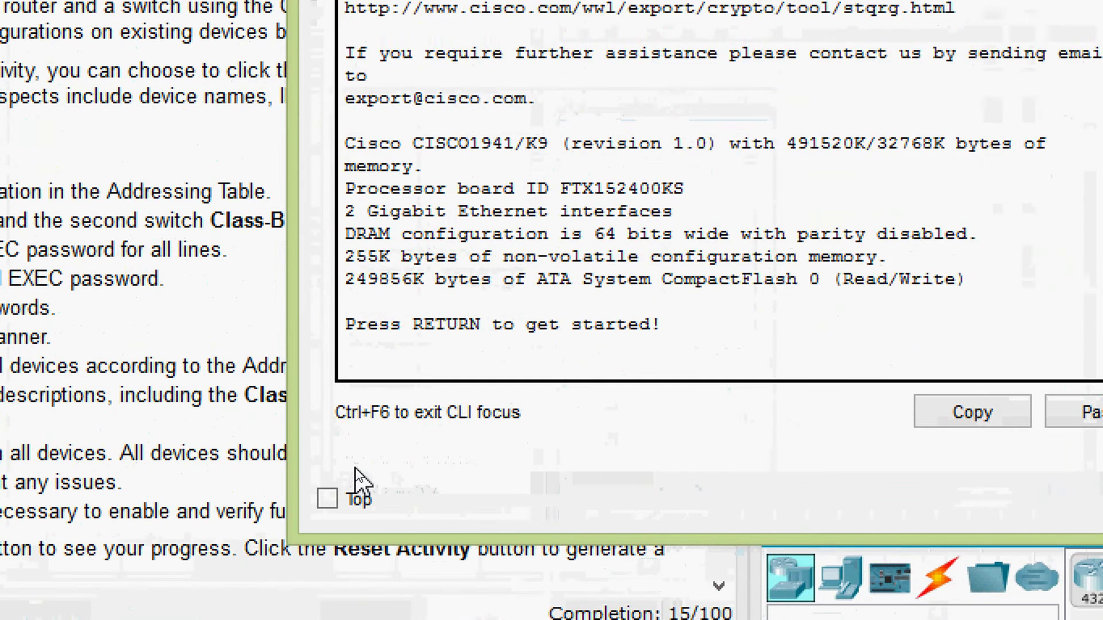
key("Return")
type("en")
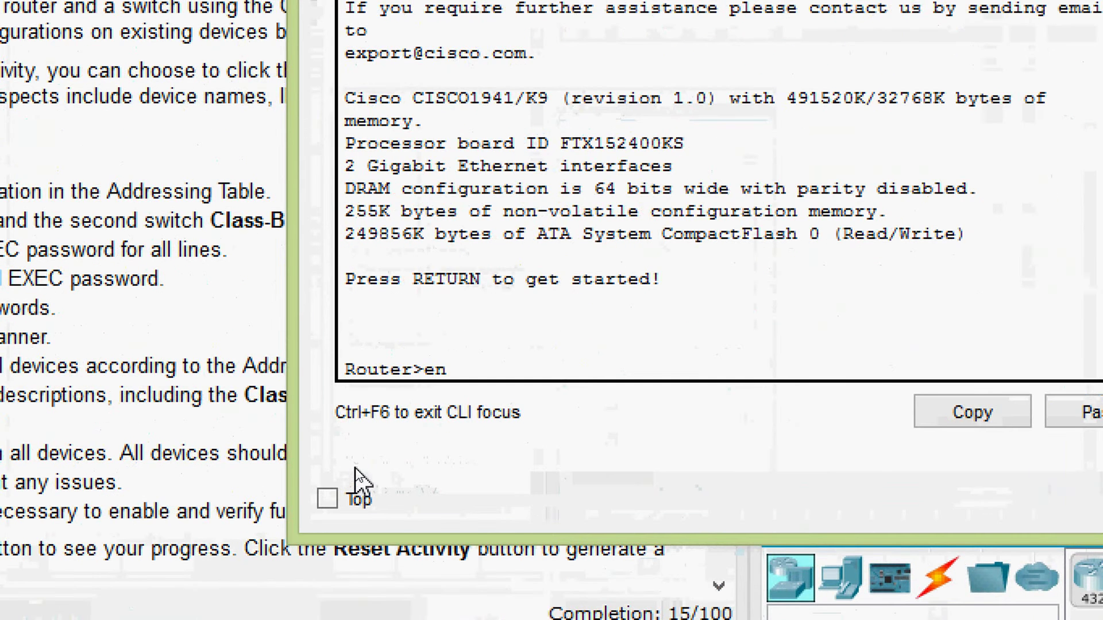
type("a")
key("Tab")
key("Return")
type("conf")
key("Tab")
type("t")
key("Tab")
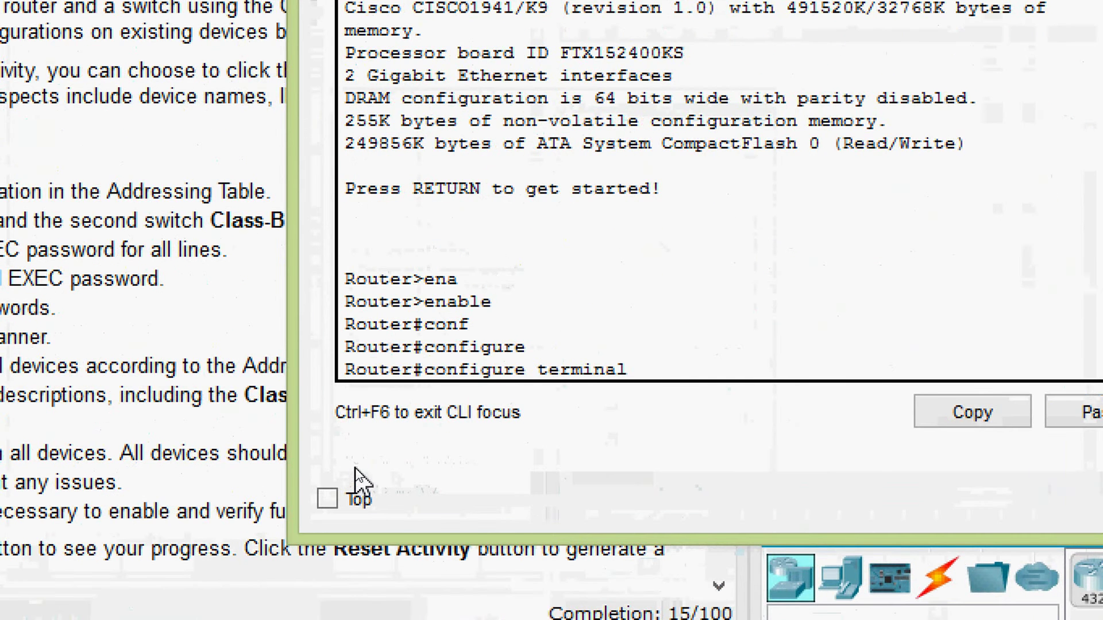
key("Return")
key("Return")
type("ho")
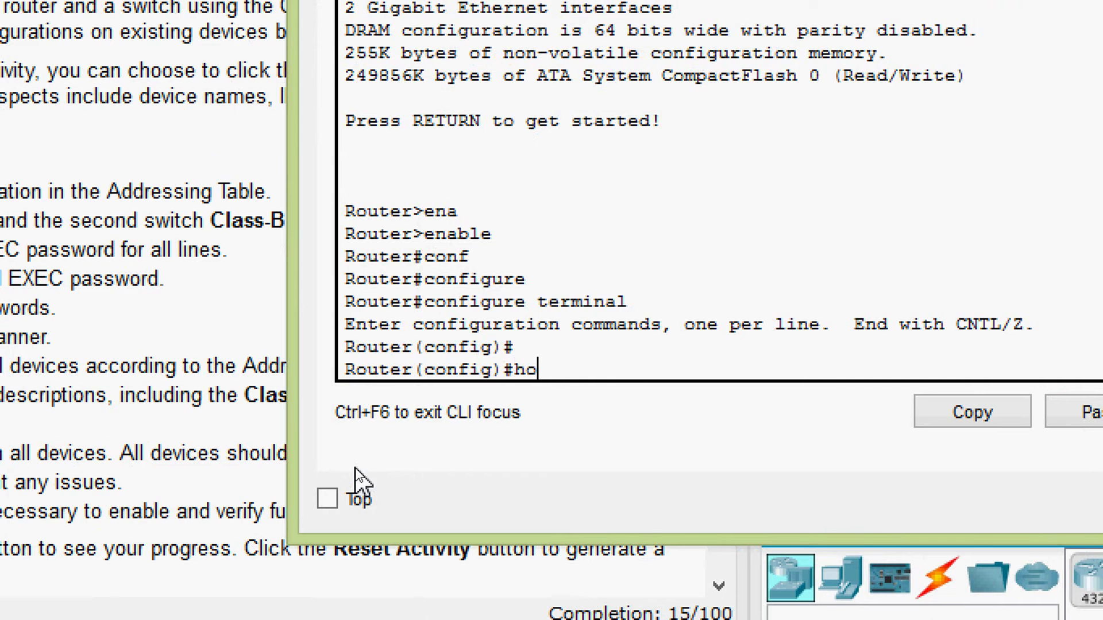
type("st")
key("Tab")
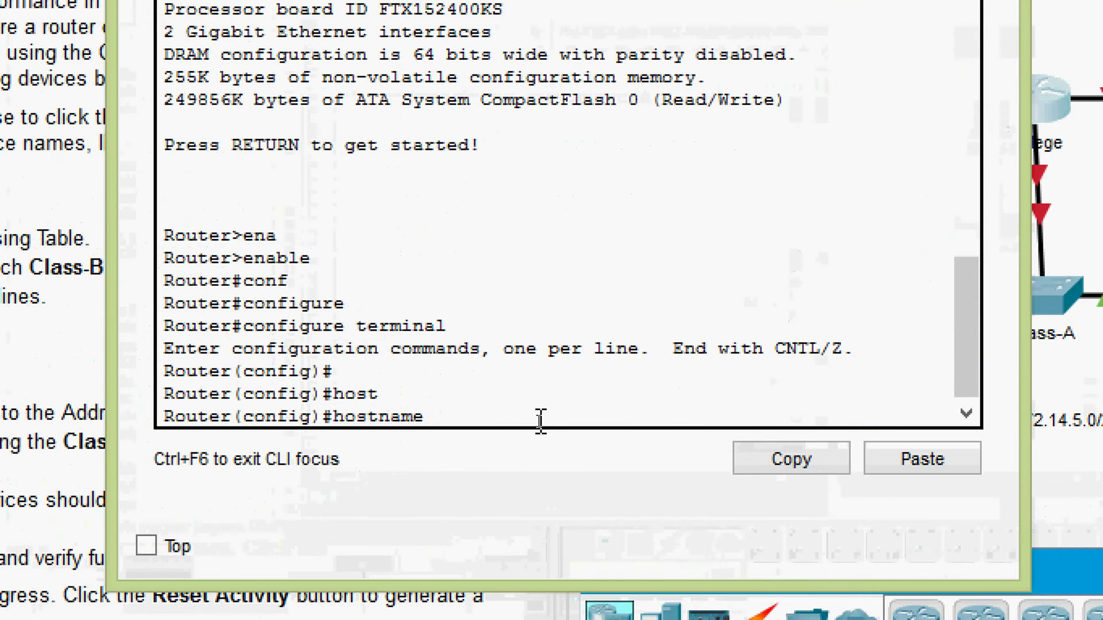
type("College")
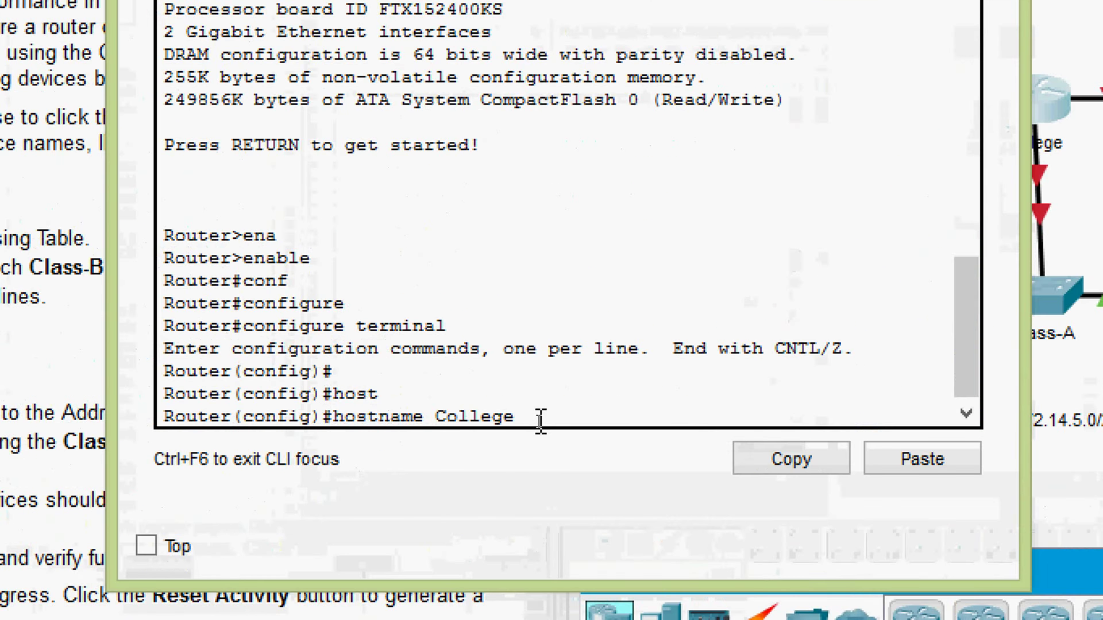
key("Return")
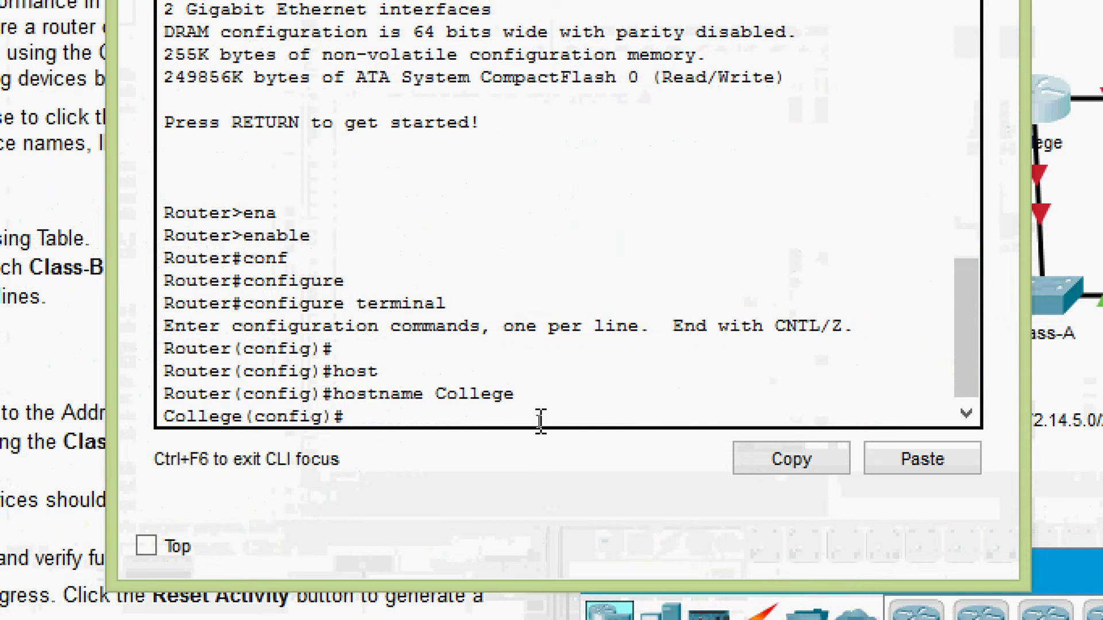
Save the running-config to startup-config and close the College console window
key("ctrl+z")
key("Return")
type("cop")
key("Tab")
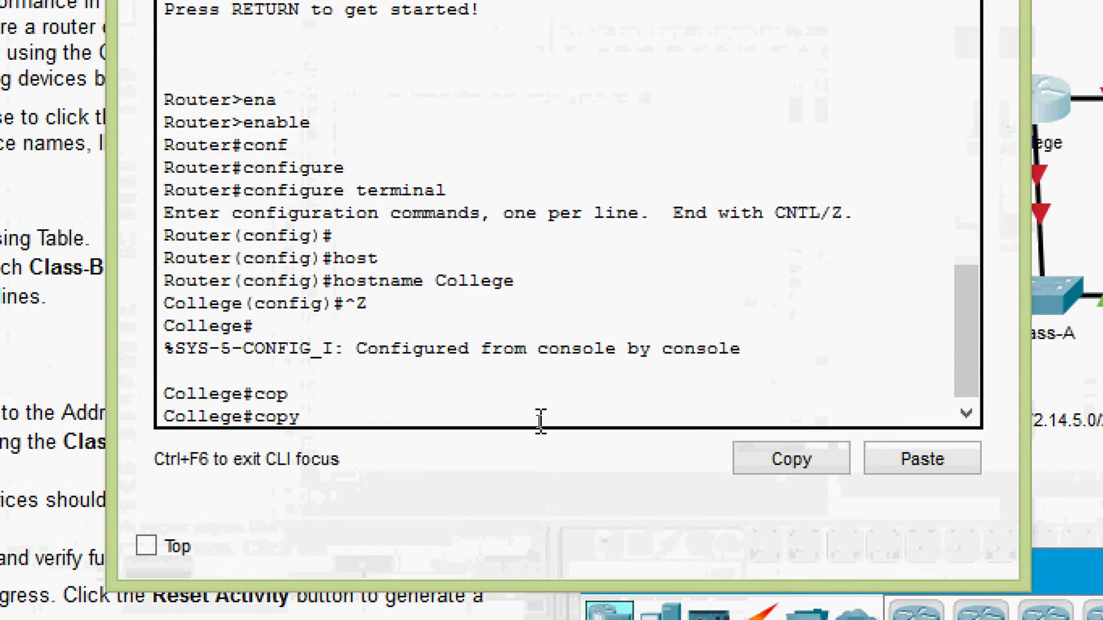
type("r")
key("Tab")
type("st")
key("Tab")
key("Return")
key("Return")
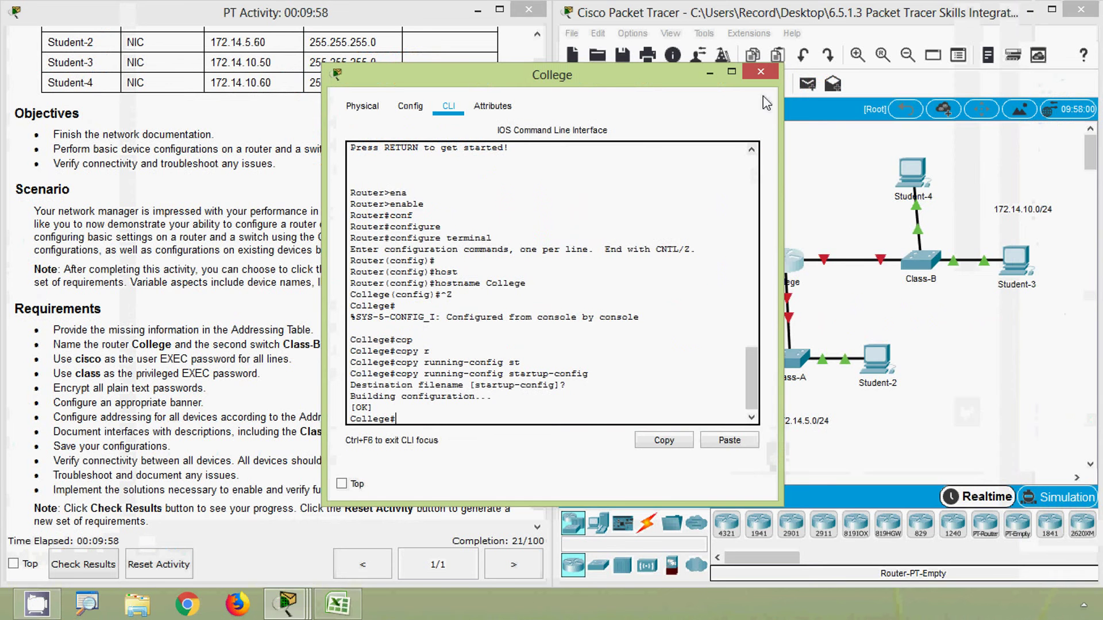
left_click(762, 72)
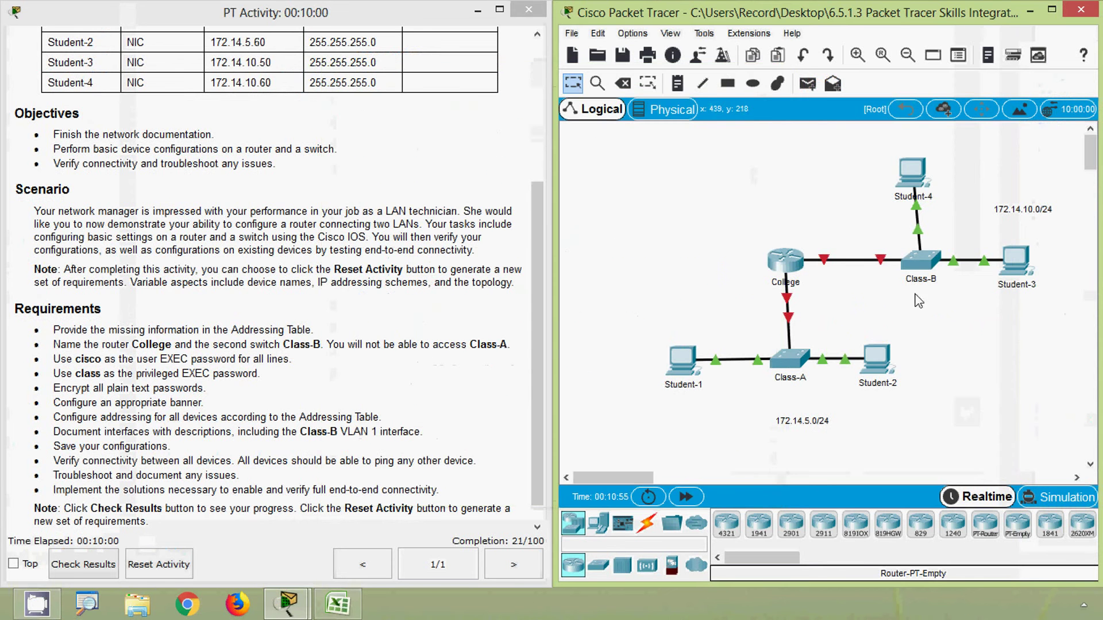
Set the second switch's hostname to Class-B in its CLI and return to privileged mode
left_click(921, 261)
left_click(452, 109)
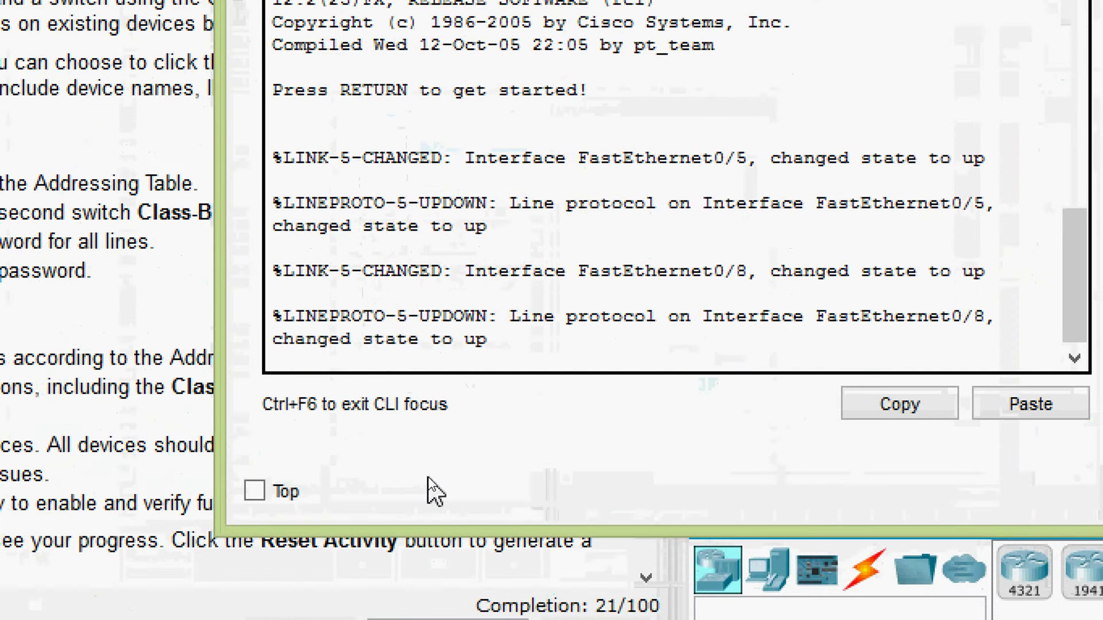
key("Return")
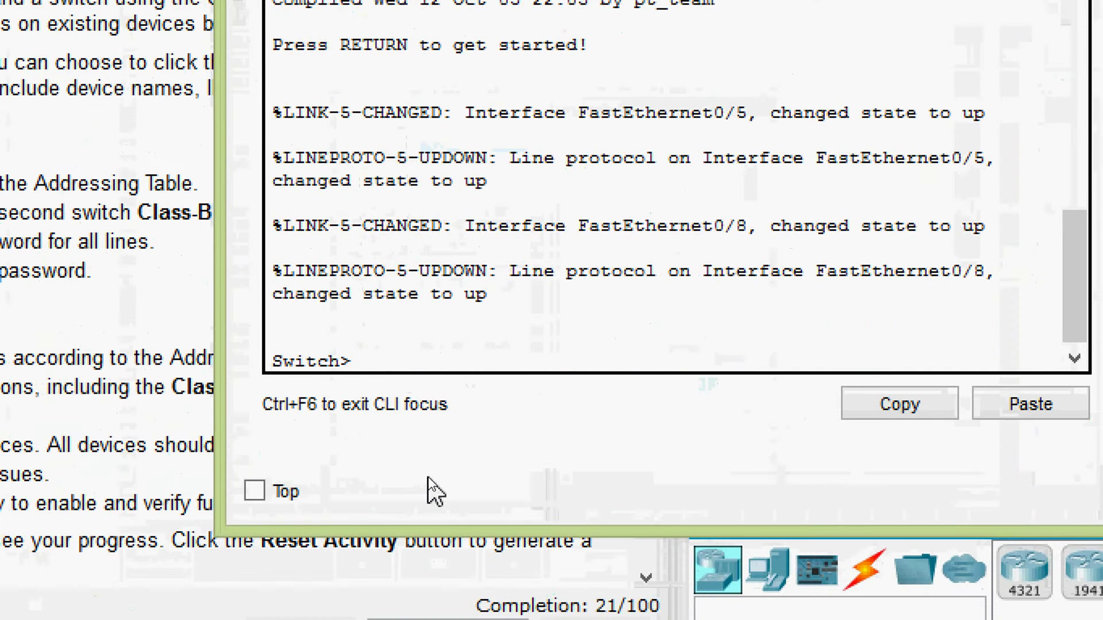
type("ena")
key("Tab")
key("Return")
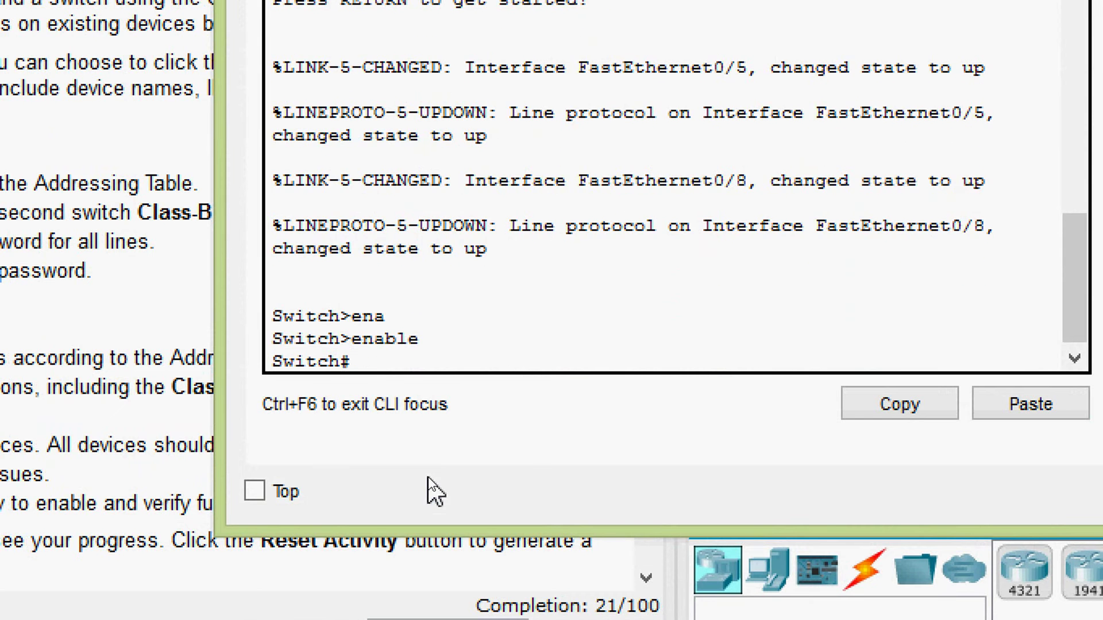
type("conf")
key("Tab")
type("t")
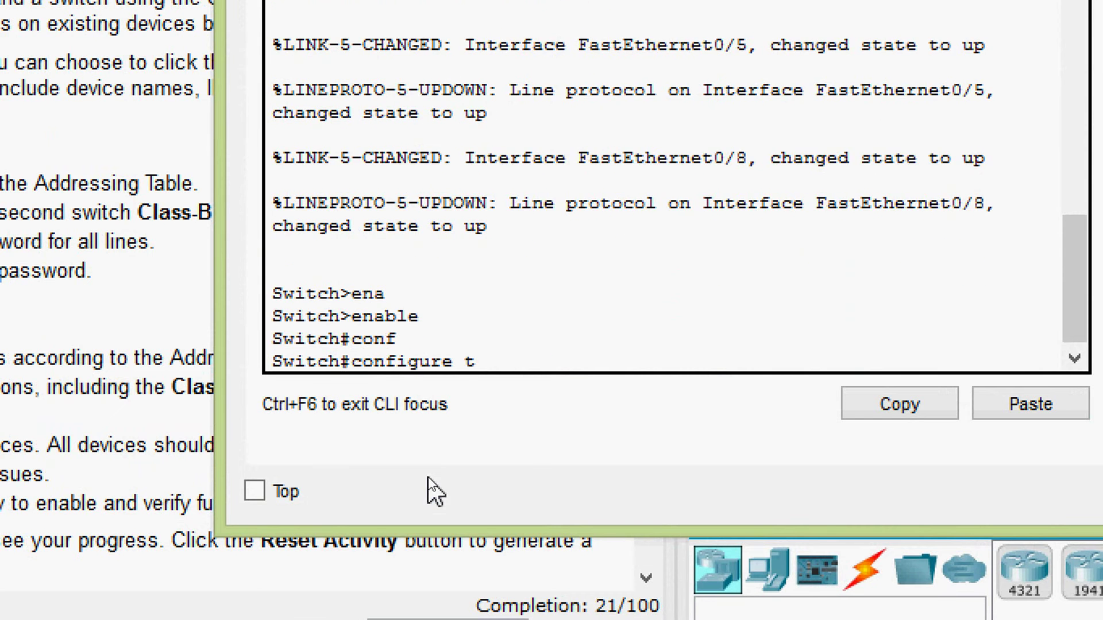
key("Tab")
key("Return")
key("Return")
type("h(config)#h")
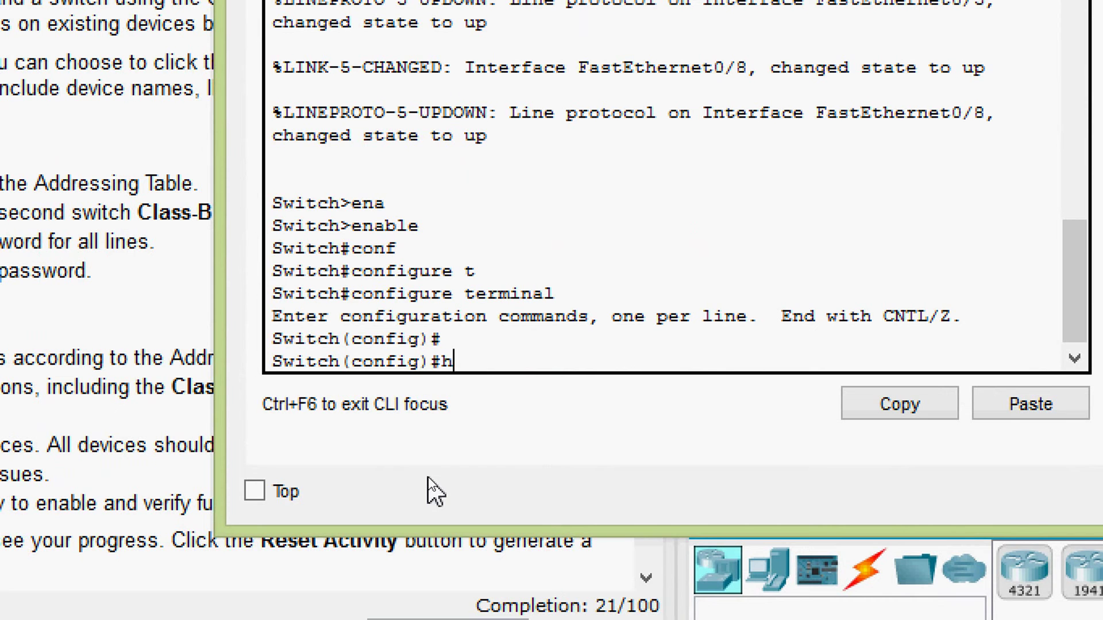
type("ostname")
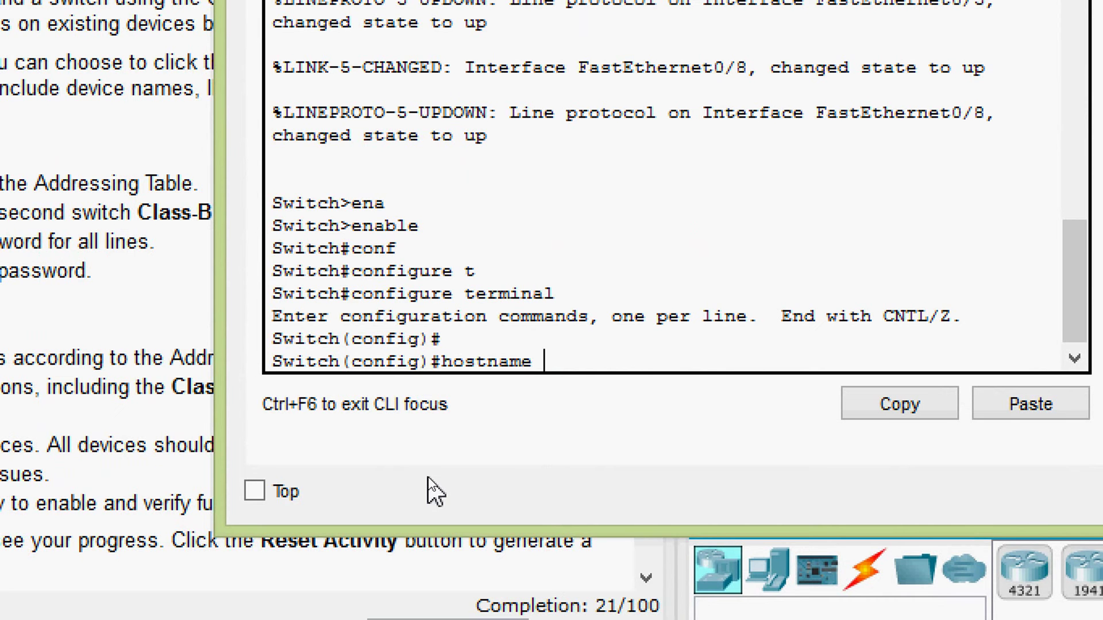
type(" Class-B")
key("Return")
key("Return")
key("Return")
key("Return")
key("Return")
key("Return")
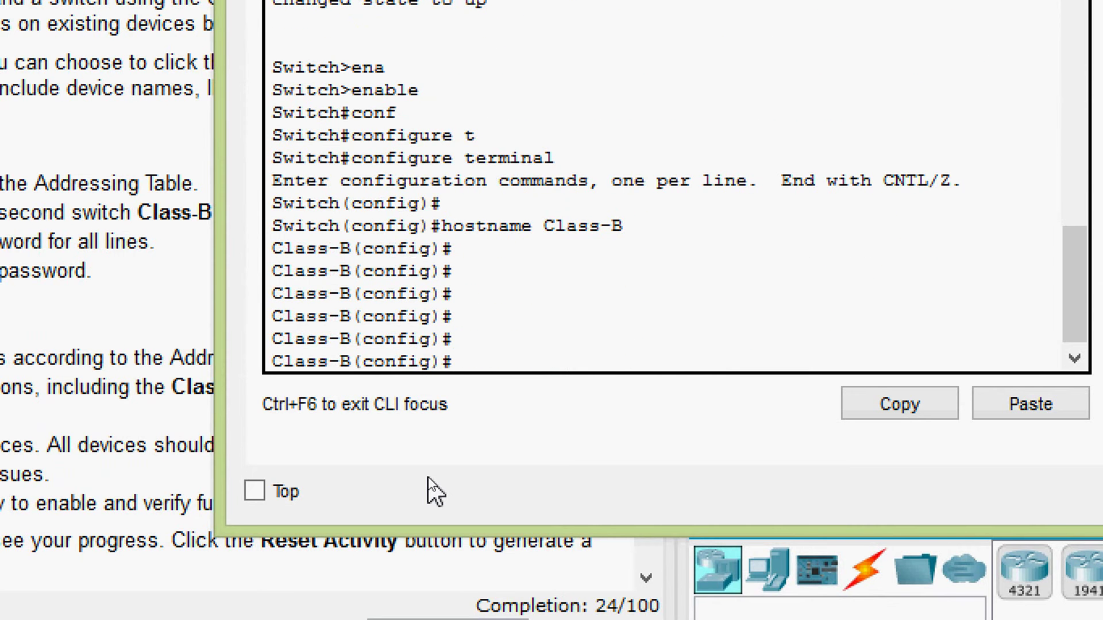
key("ctrl+z")
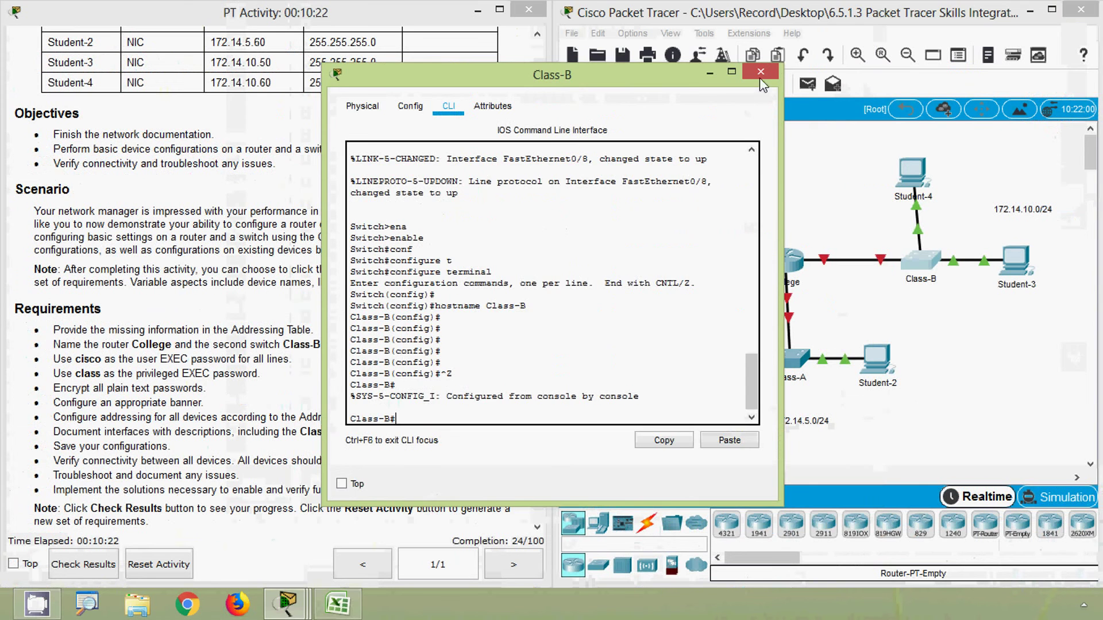
Close the Class-B console, confirm Class-A is locked, and review the user EXEC password requirement
left_click(760, 77)
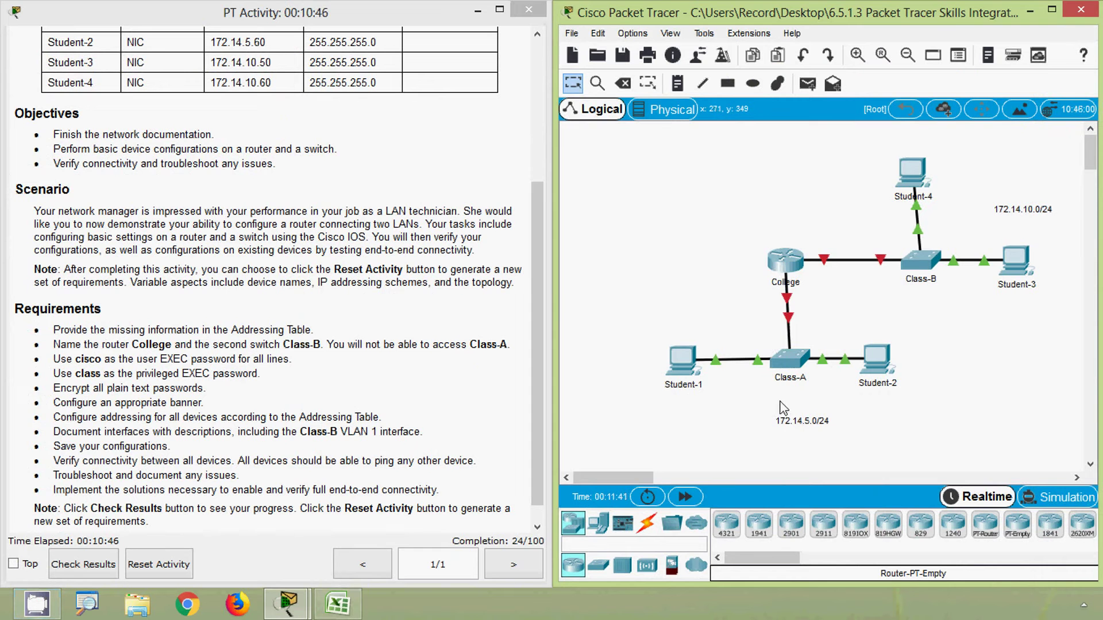
left_click(791, 358)
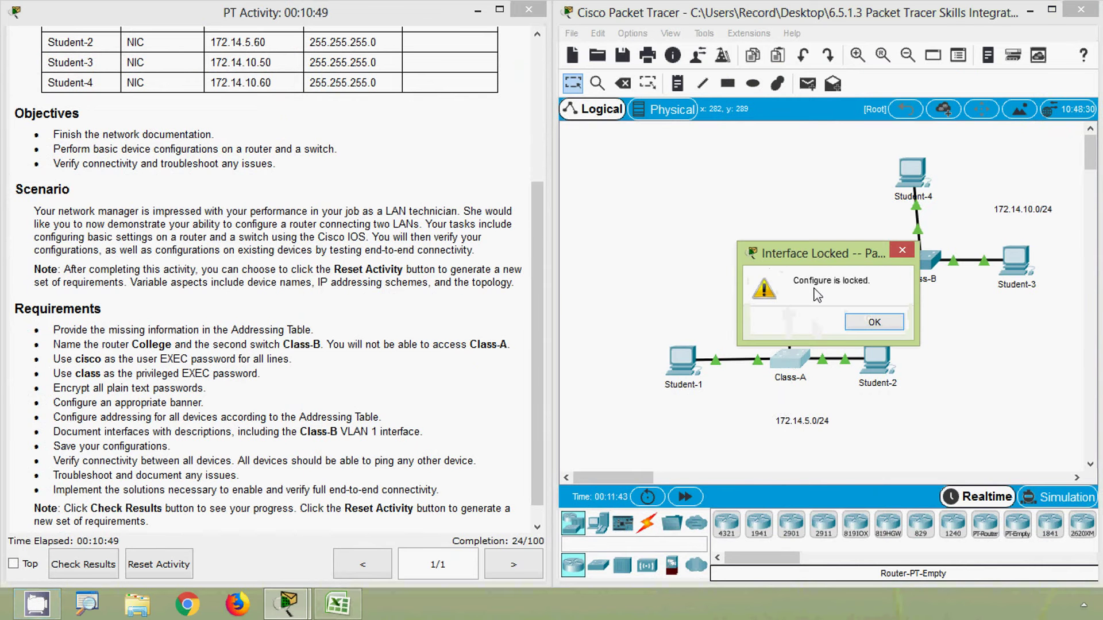
left_click(880, 324)
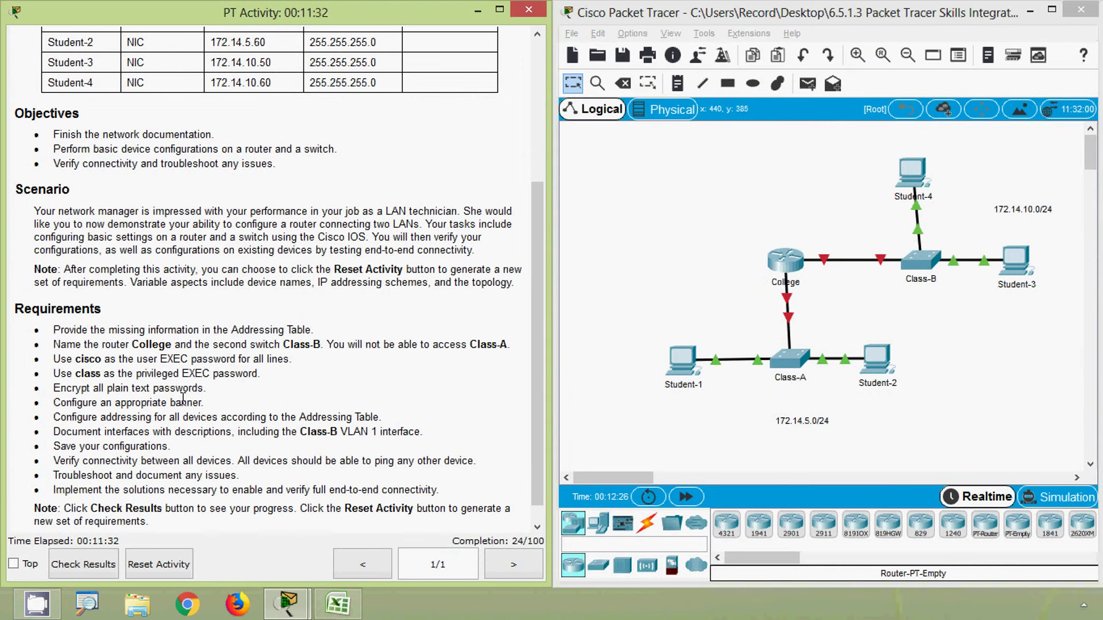
left_click_drag(53, 359, 296, 365)
left_click(297, 365)
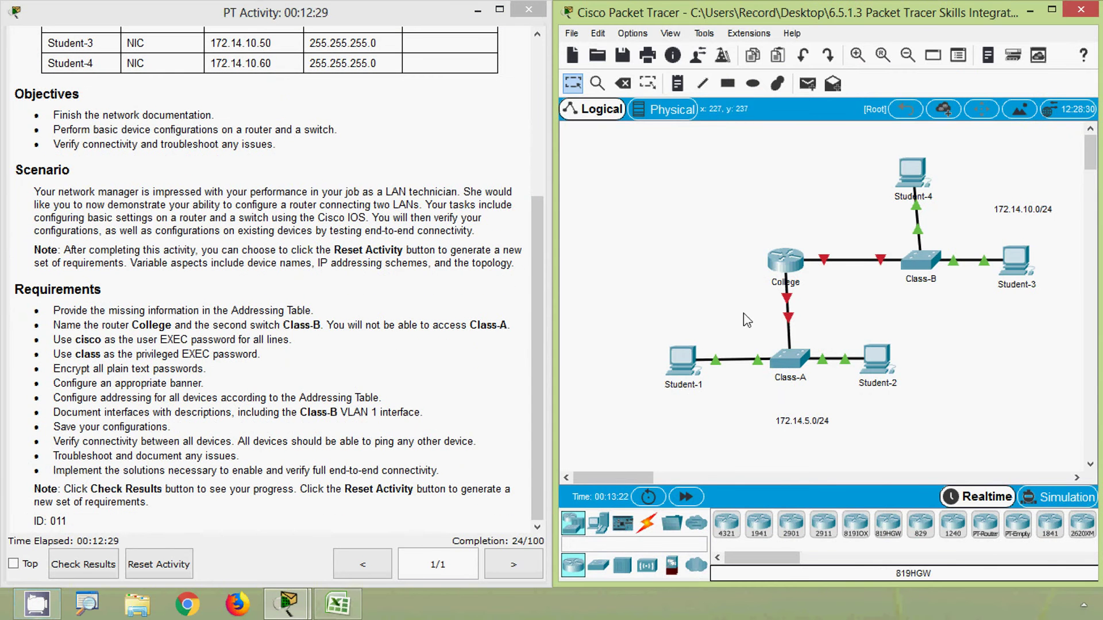
On College, give console line 0 a password and require login
left_click(785, 260)
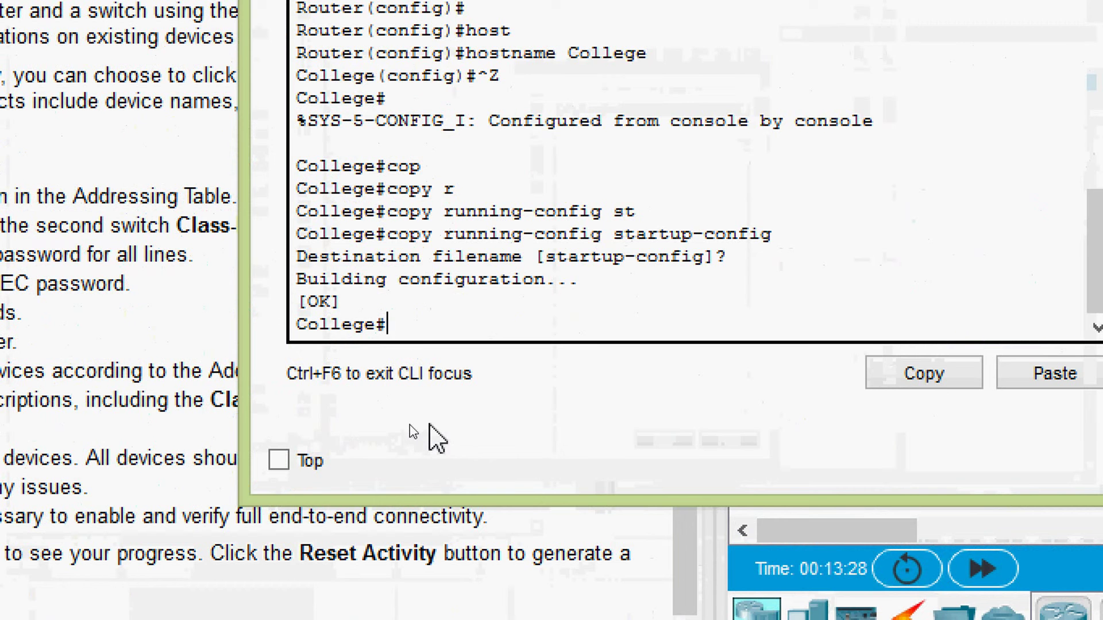
type("conf")
key("Tab")
type("t")
key("Tab")
key("Return")
key("Return")
key("Return")
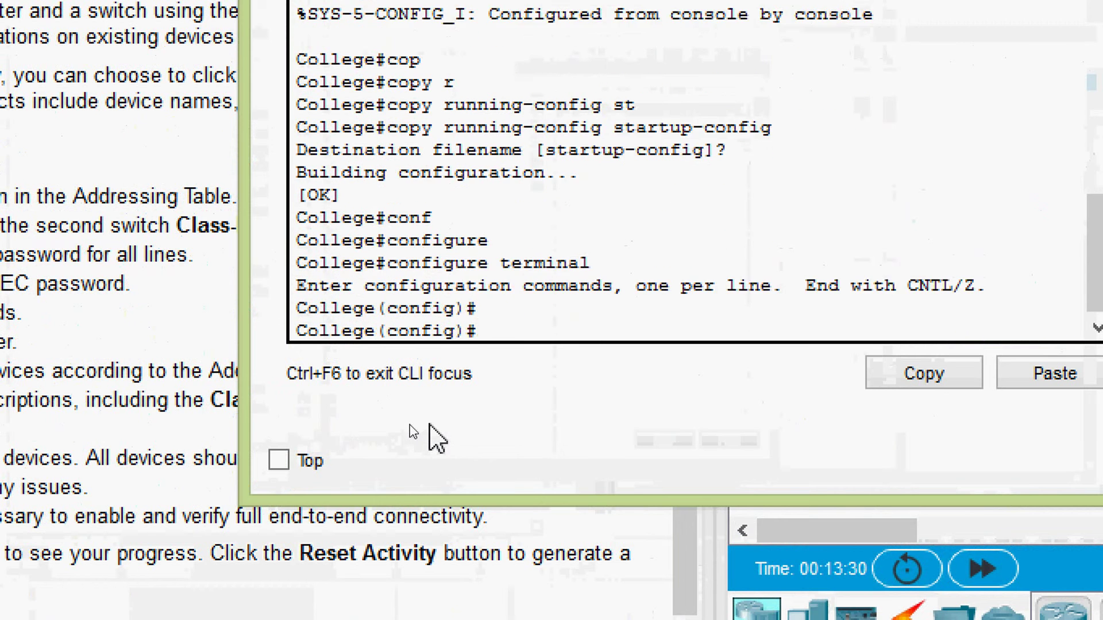
type("line")
key("Tab")
type("con")
key("Tab")
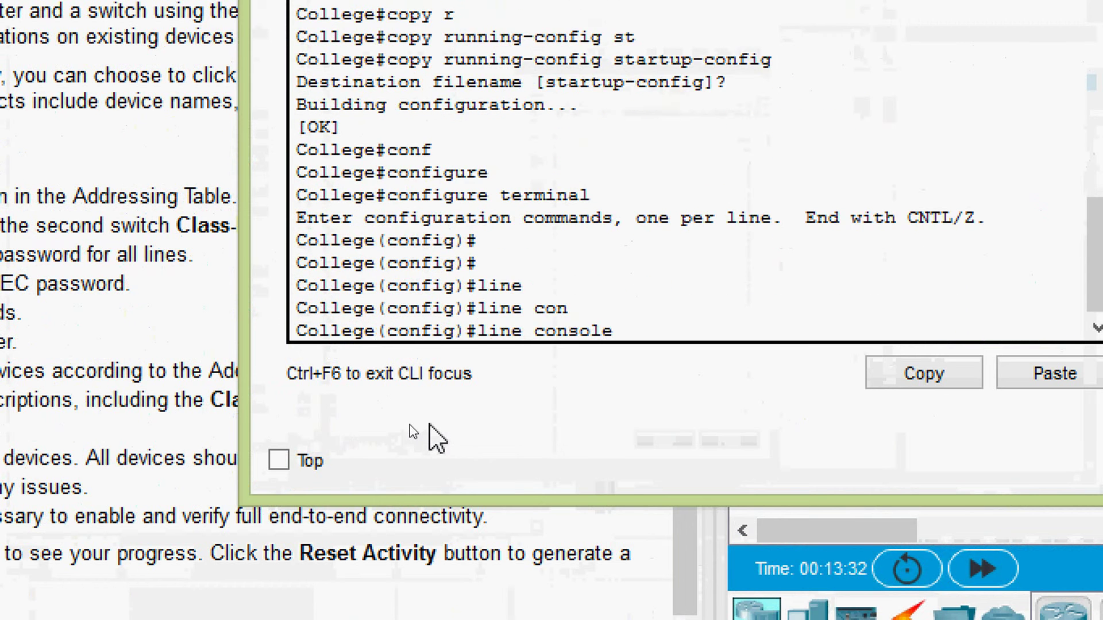
type("0")
key("Return")
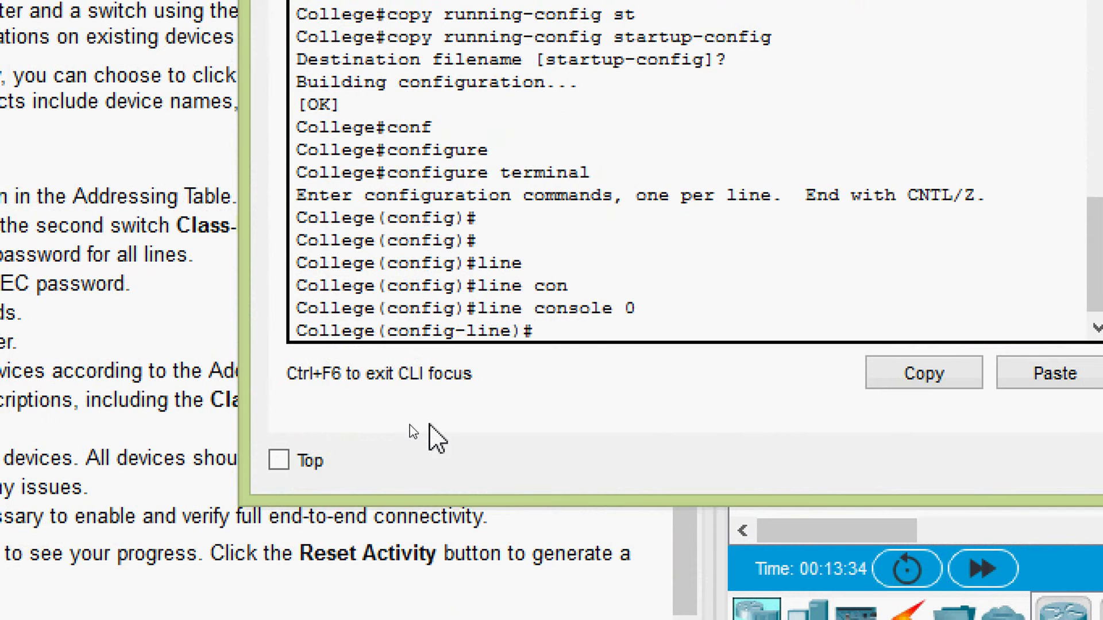
type("pas")
key("Tab")
type("cisco")
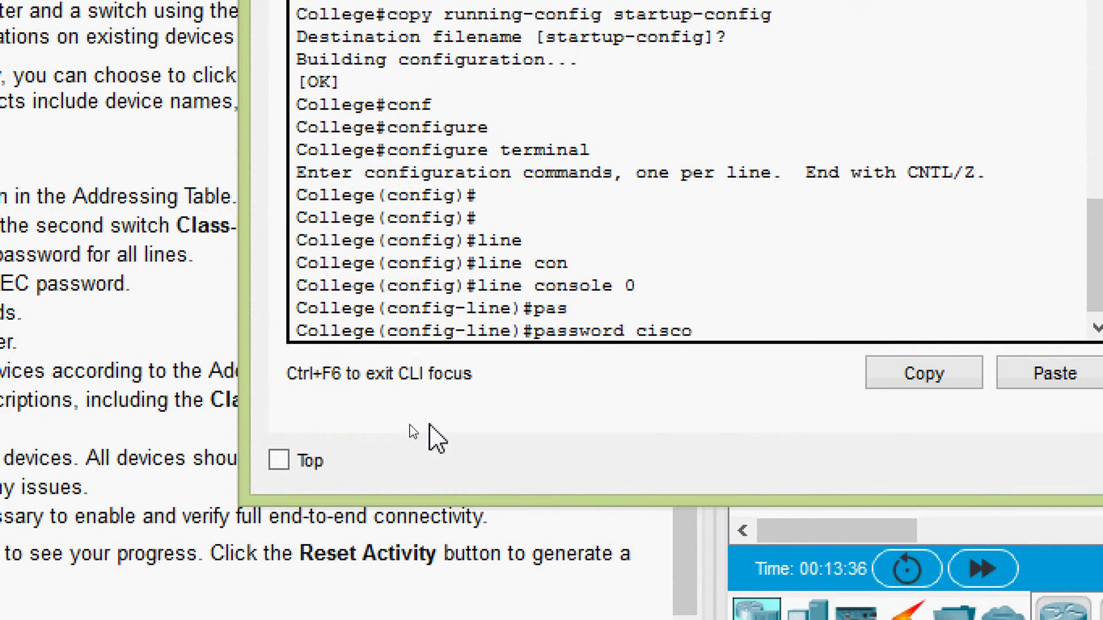
key("Return")
type("login")
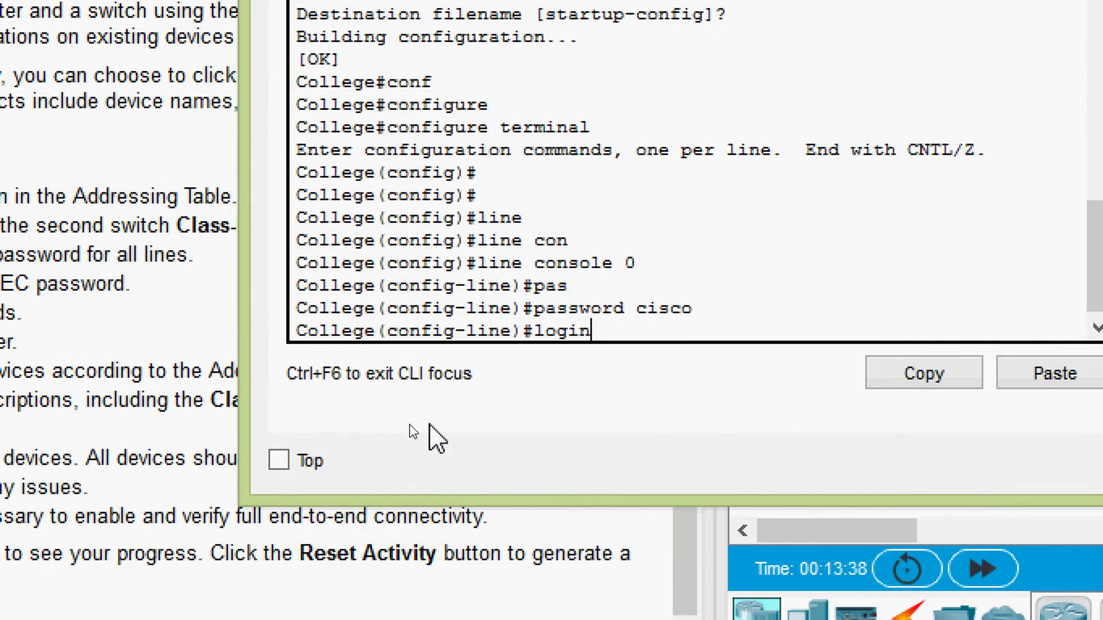
key("Return")
key("Return")
type("exit")
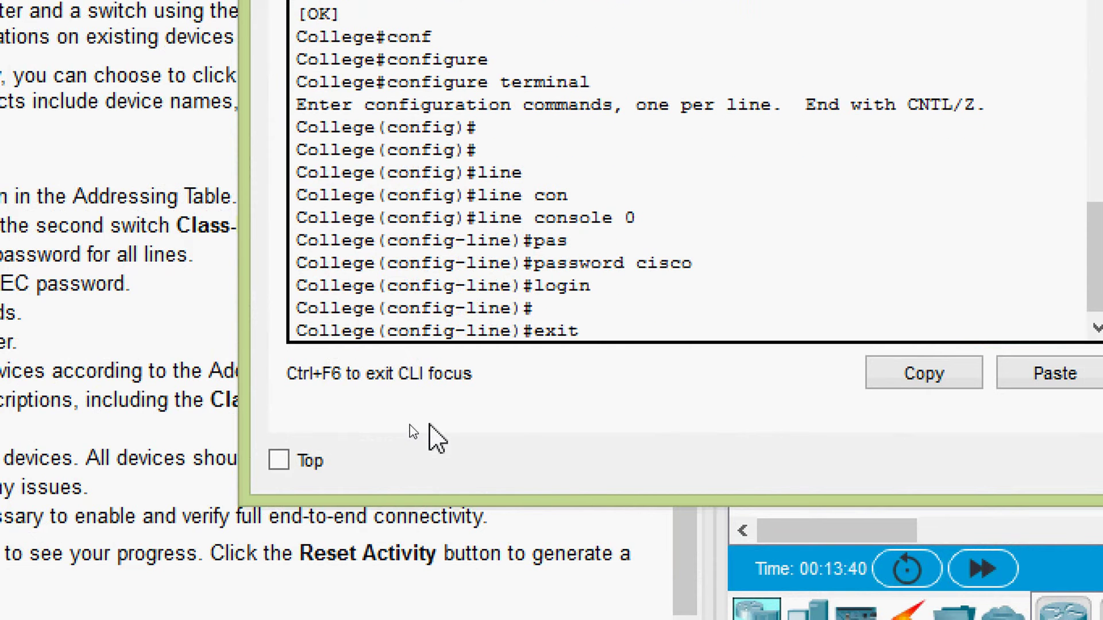
key("Return")
Give vty lines 0 15 the same password with login required, then close the router window
type("line ")
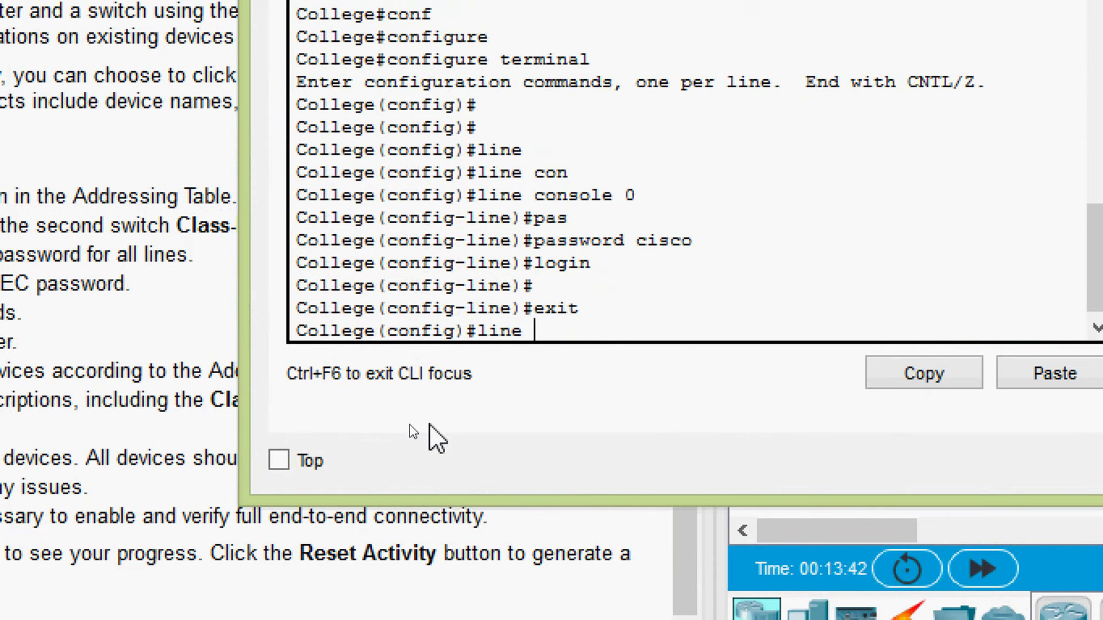
type("vty 0 15")
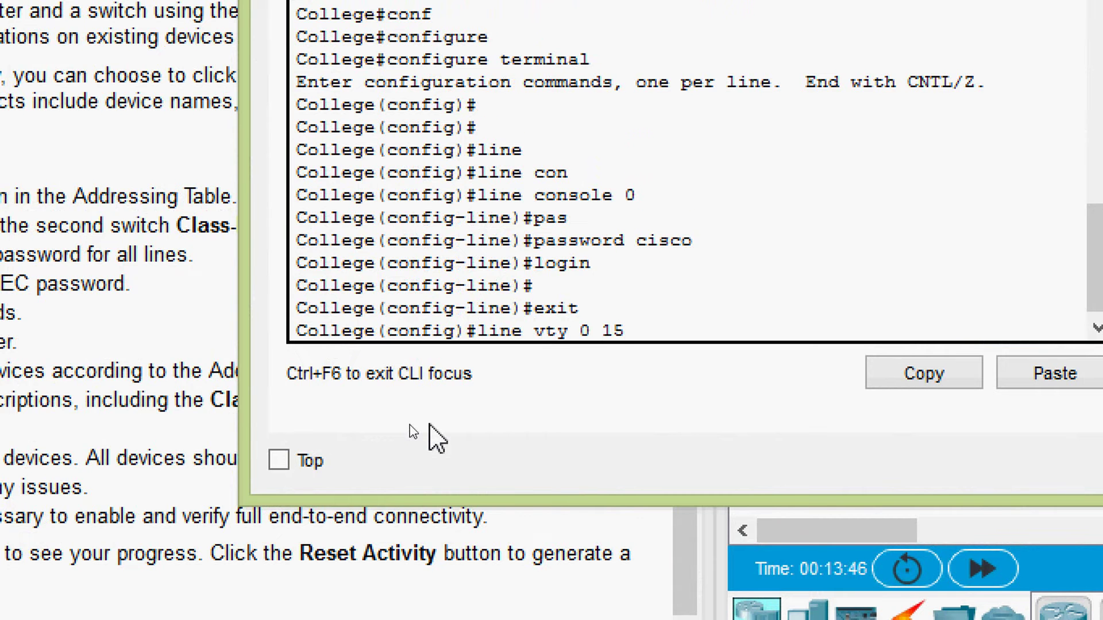
key("Return")
type("pas")
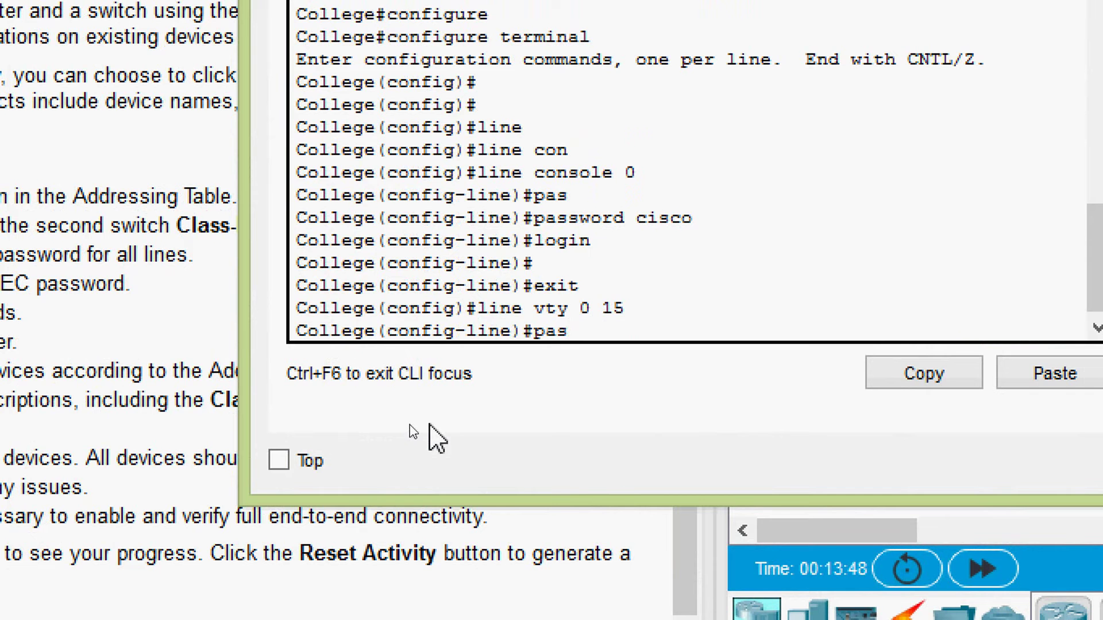
type("sword cisco")
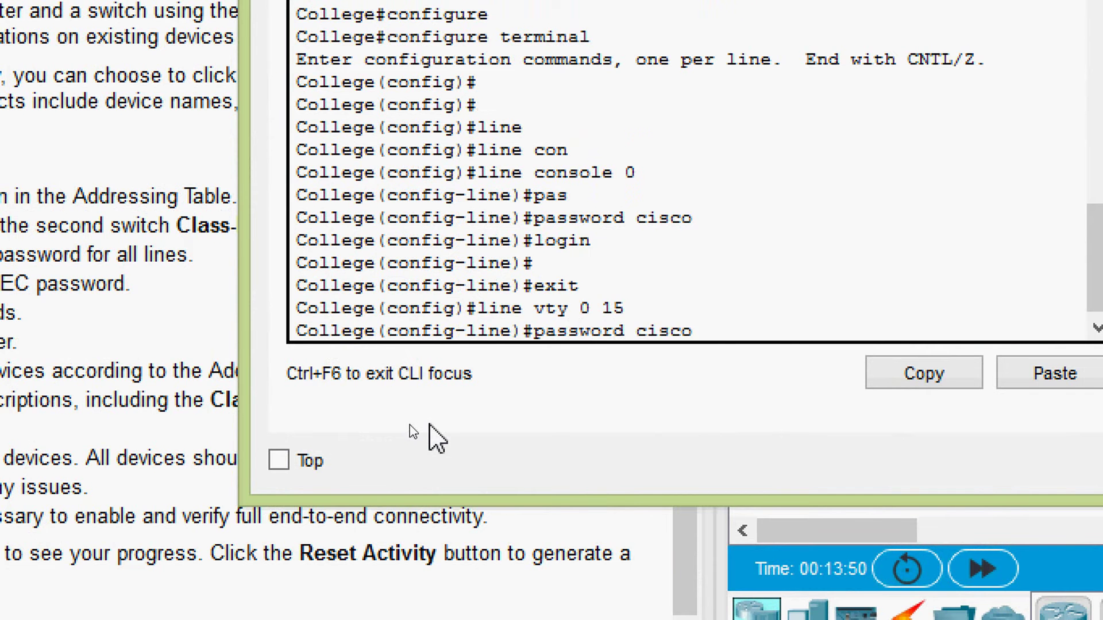
key("Return")
type("login")
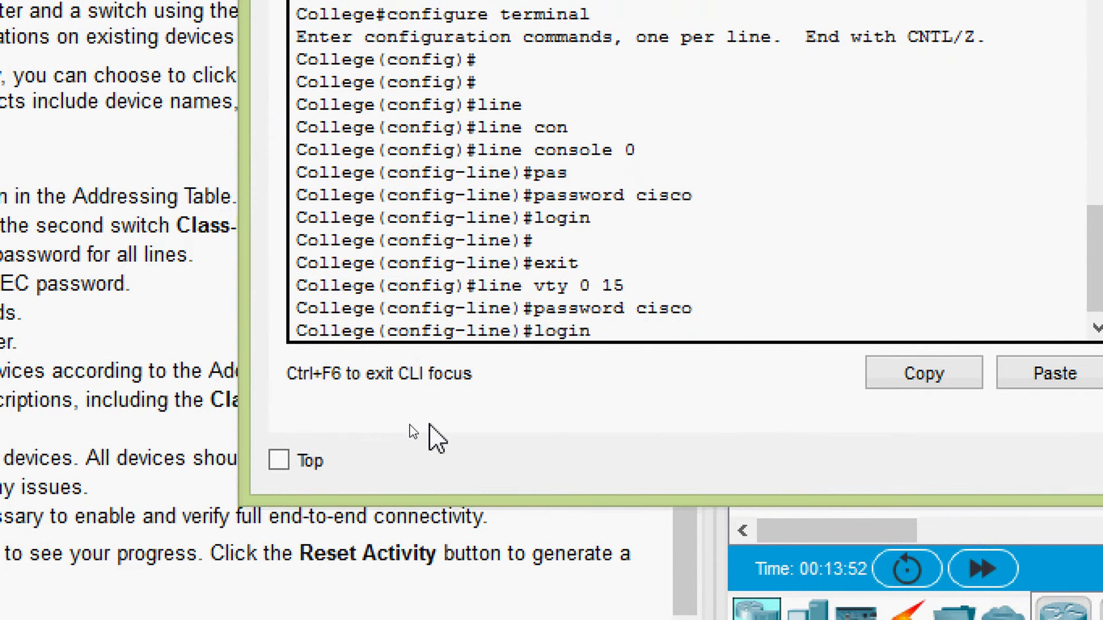
key("Return")
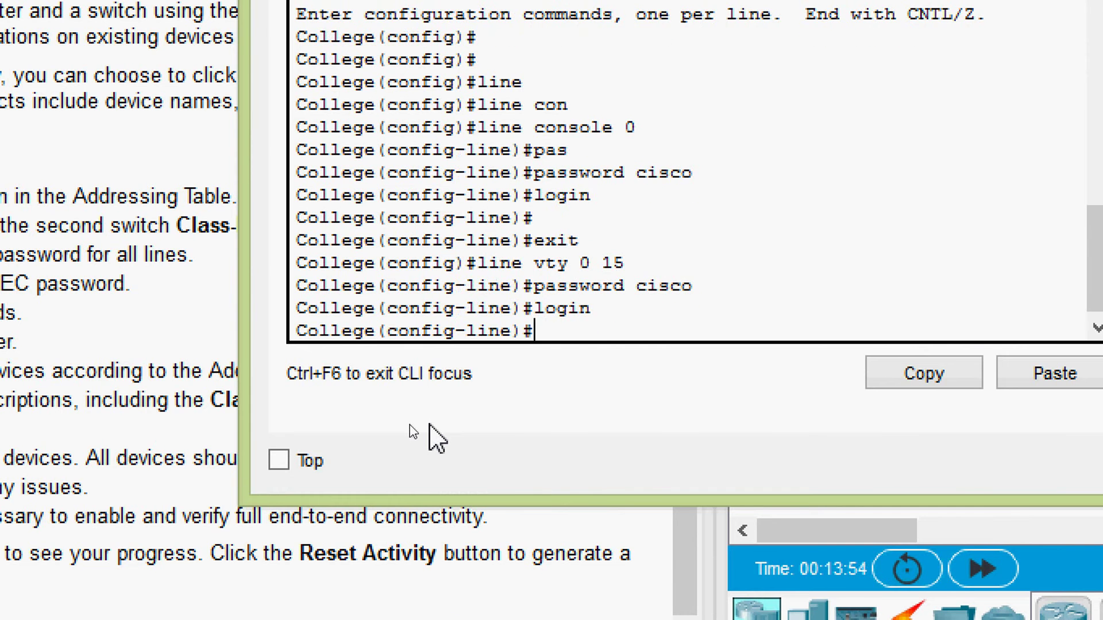
key("ctrl+z")
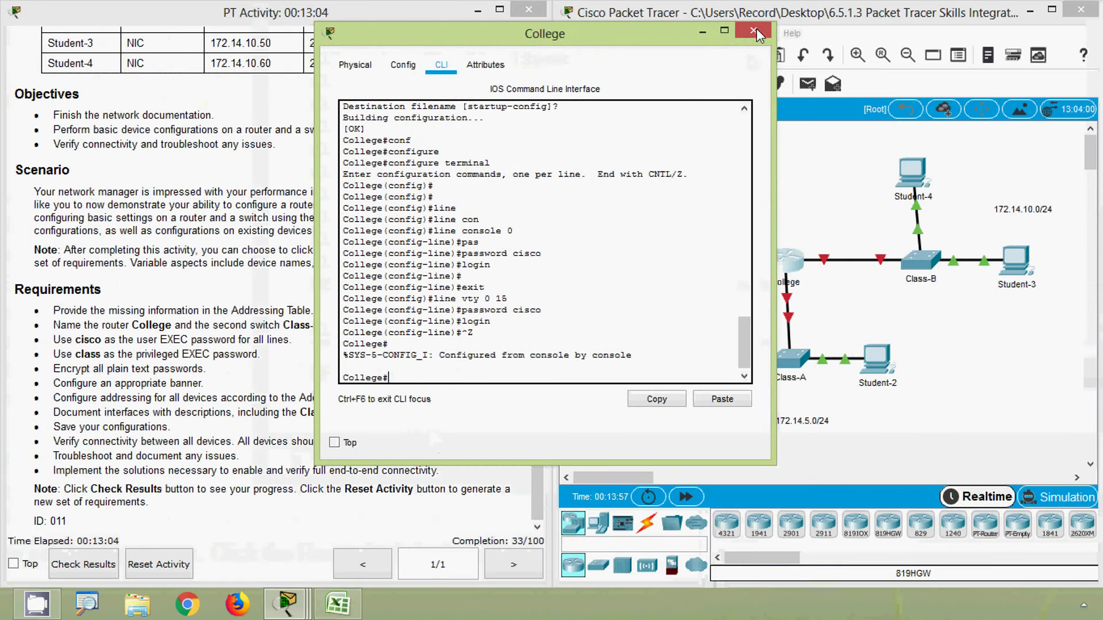
left_click(757, 32)
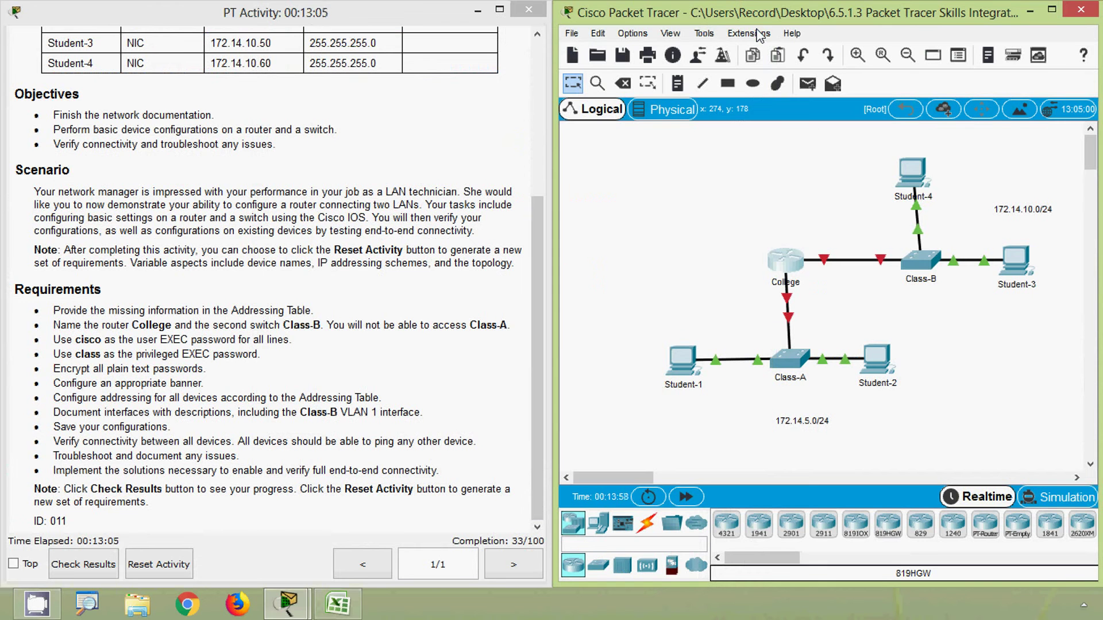
On Class-B, give console line 0 a password and require login
left_click(921, 270)
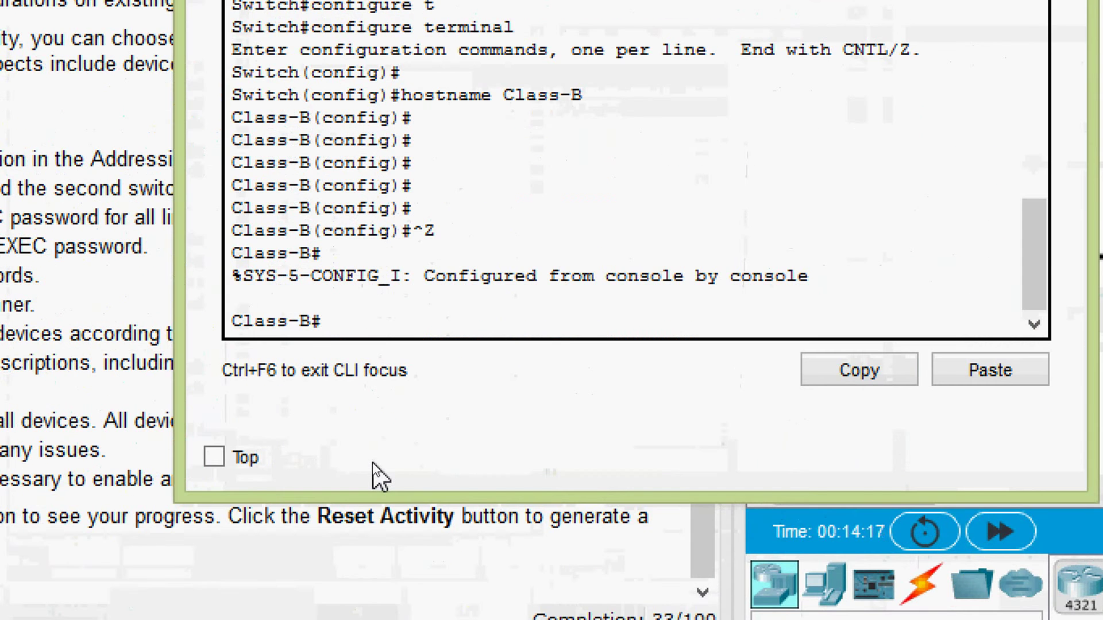
type("conf")
key("Tab")
type("t")
key("Tab")
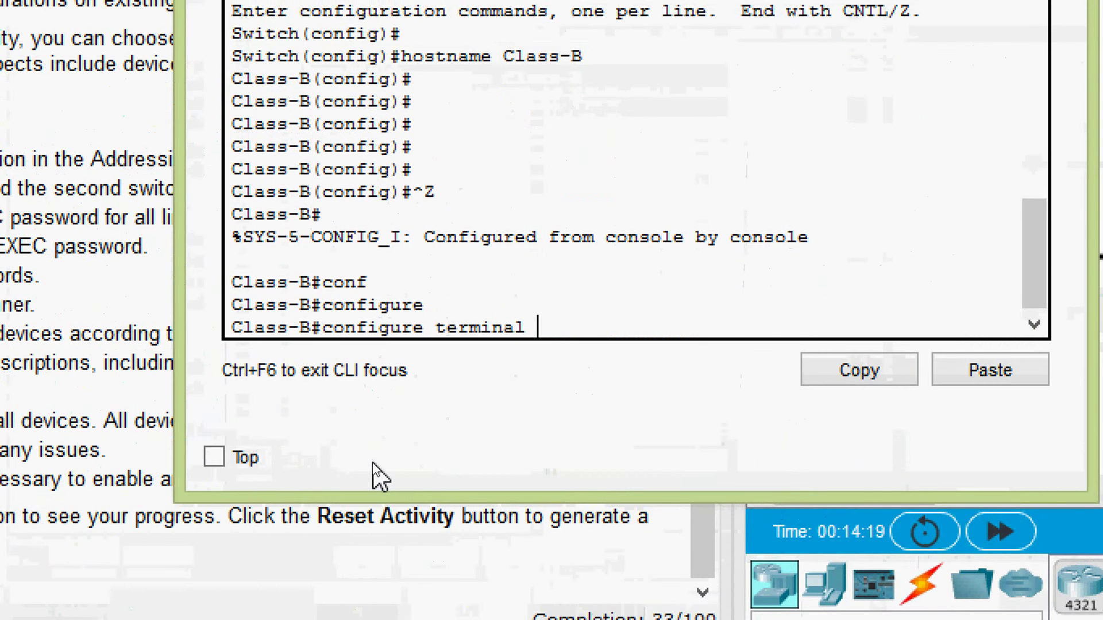
key("Return")
key("Return")
type("line")
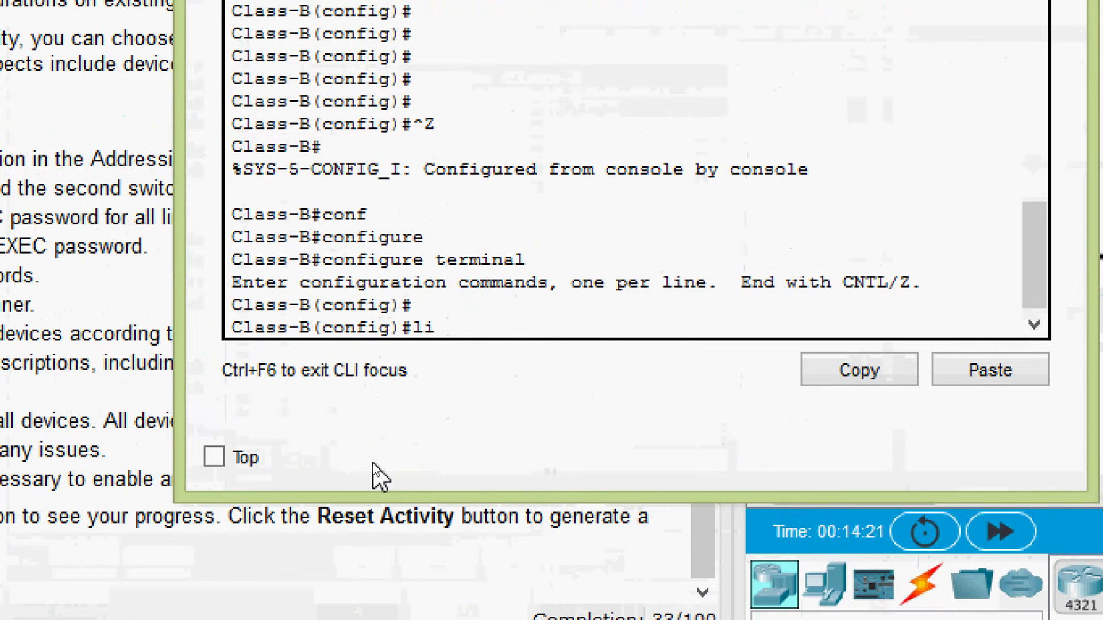
key("Tab")
type("co")
key("Tab")
type("0")
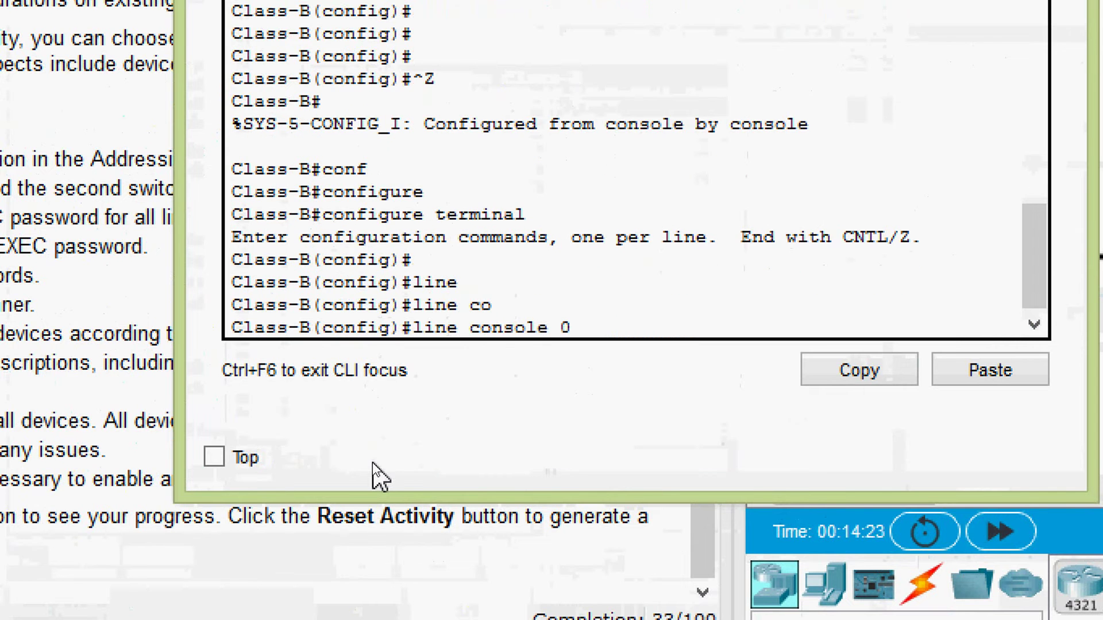
key("Return")
type("pa")
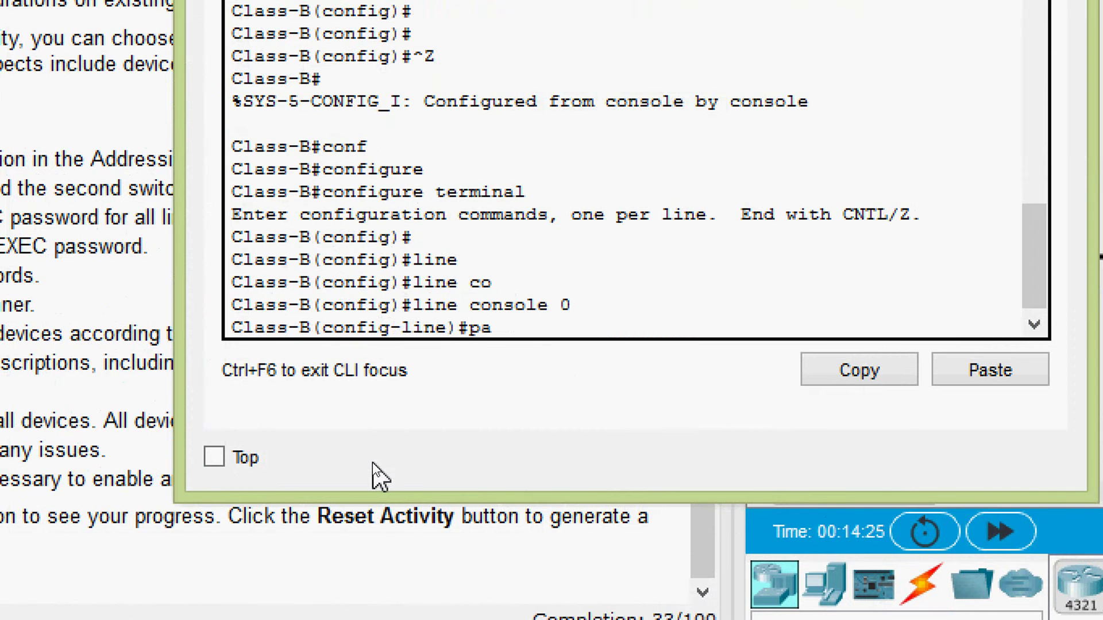
type("s")
key("Tab")
type("cisco")
key("Return")
type("lo")
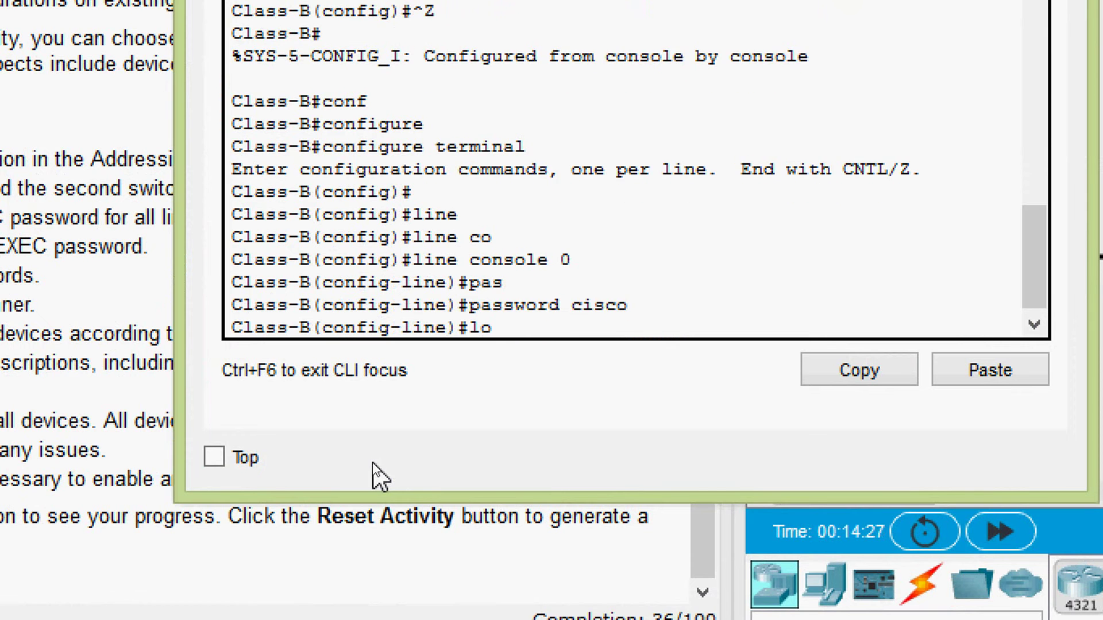
type("gin")
key("Return")
type("exit")
key("Return")
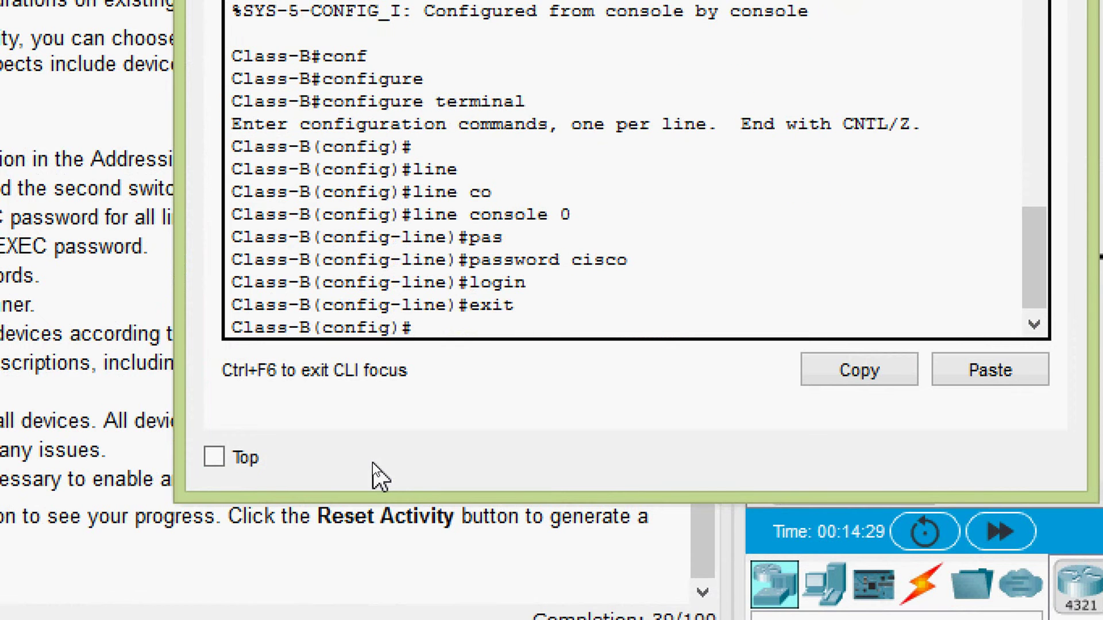
Apply the same password and login requirement to vty lines 0–15, then close the switch window
type("line")
key("Tab")
type("vt")
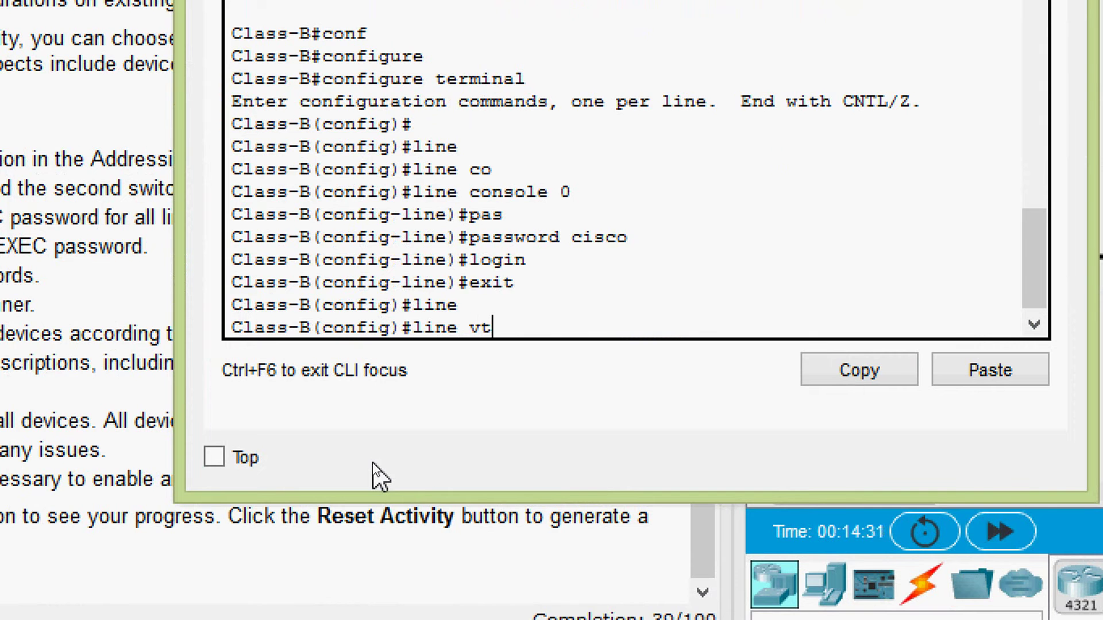
key("Tab")
type("0 15")
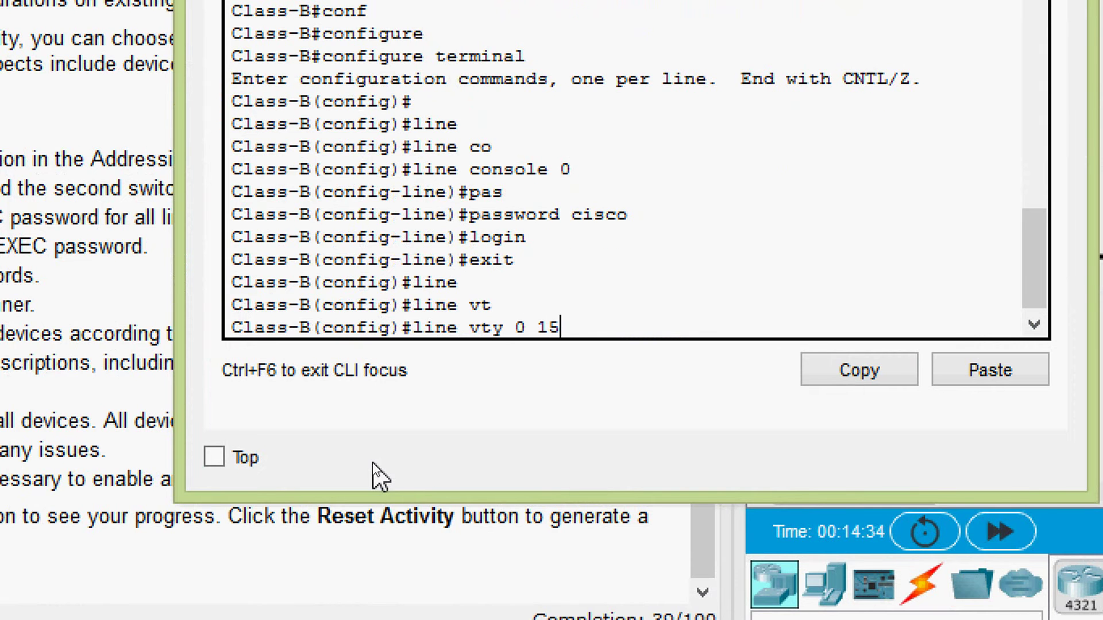
key("Return")
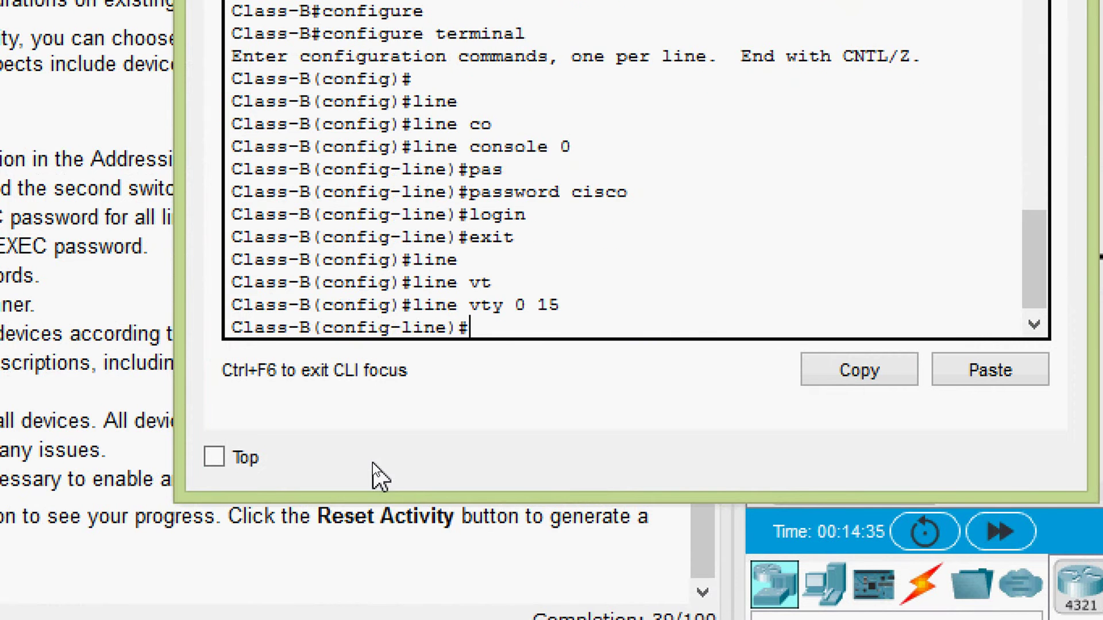
type("pas")
key("Tab")
type("cisco")
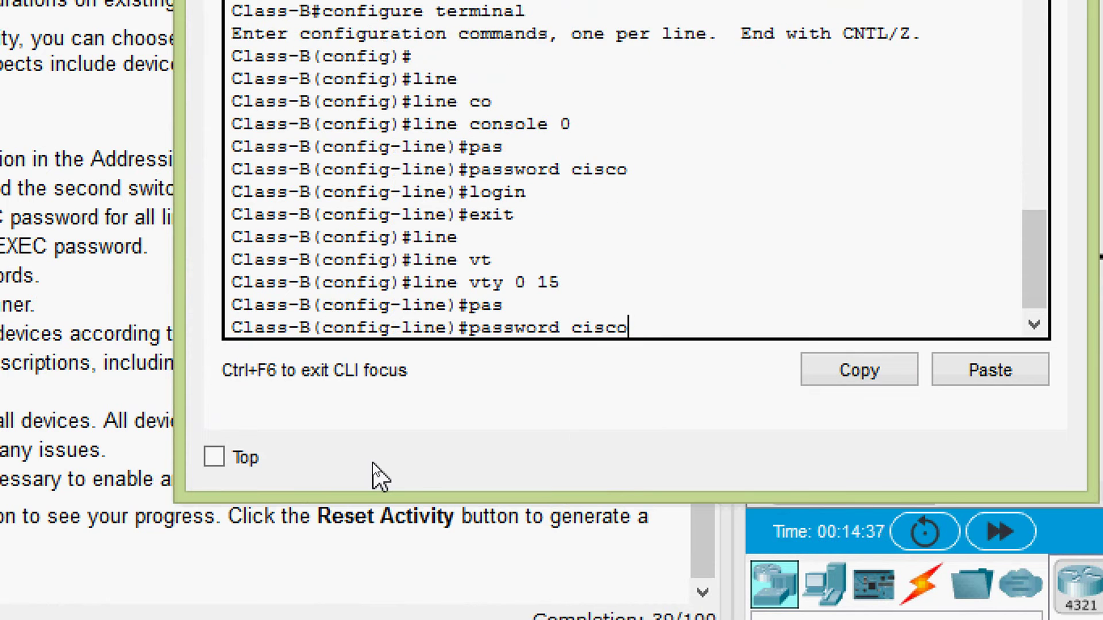
key("Return")
type("login")
key("Return")
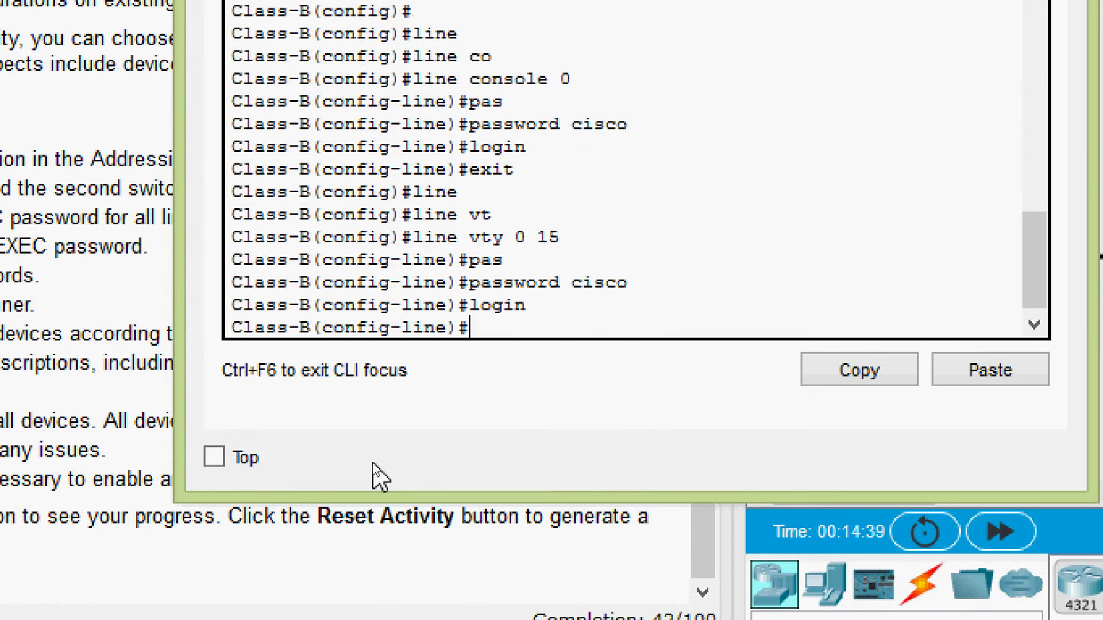
key("ctrl+z")
key("Return")
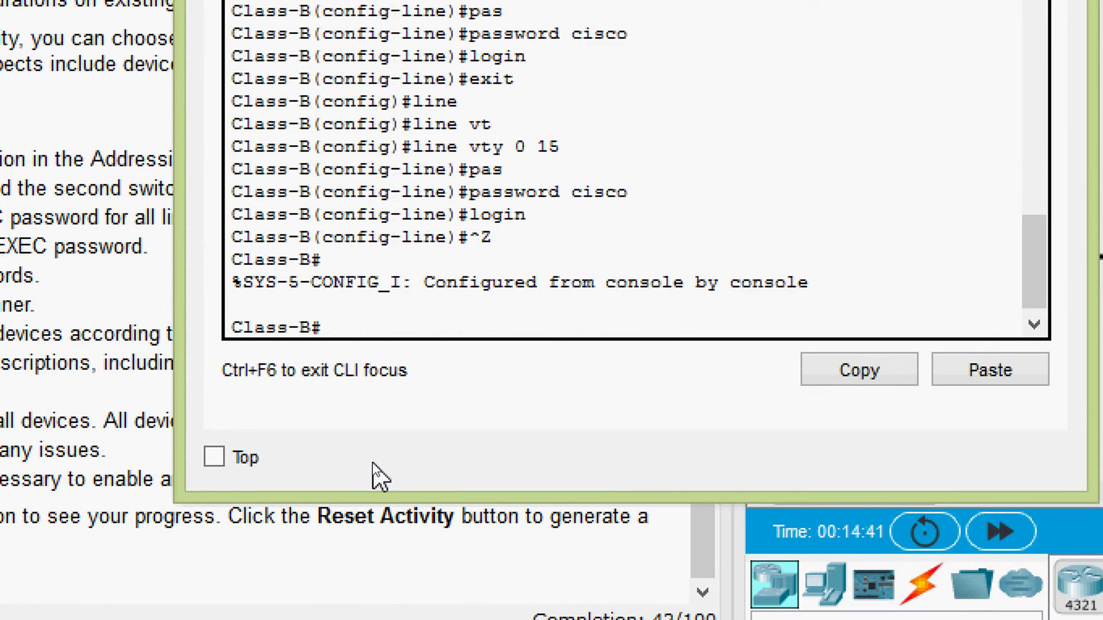
key("Return")
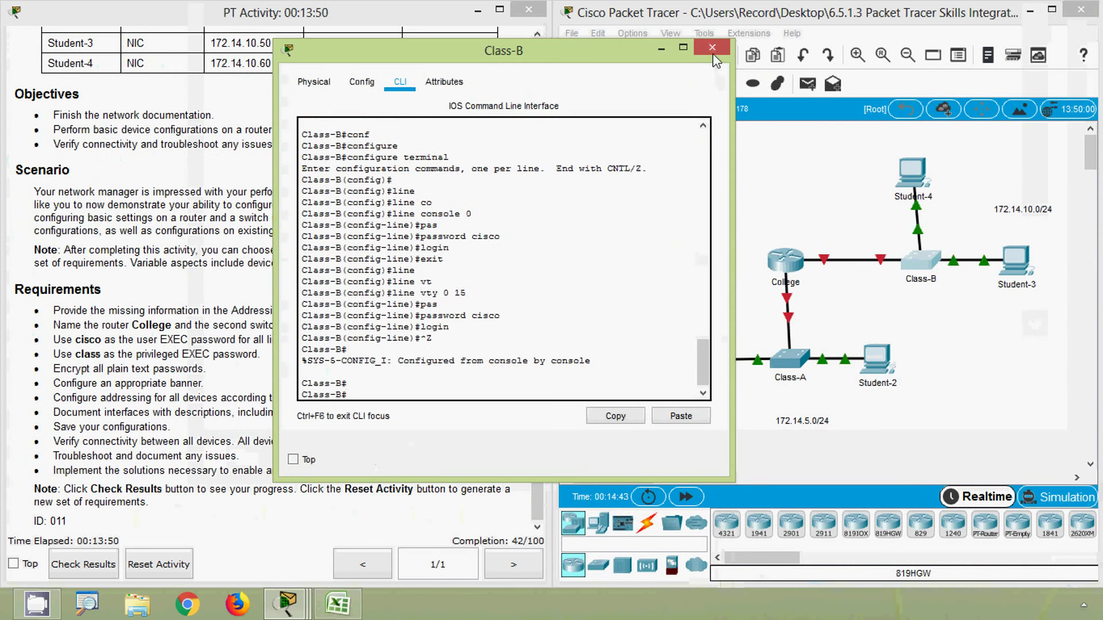
left_click(712, 47)
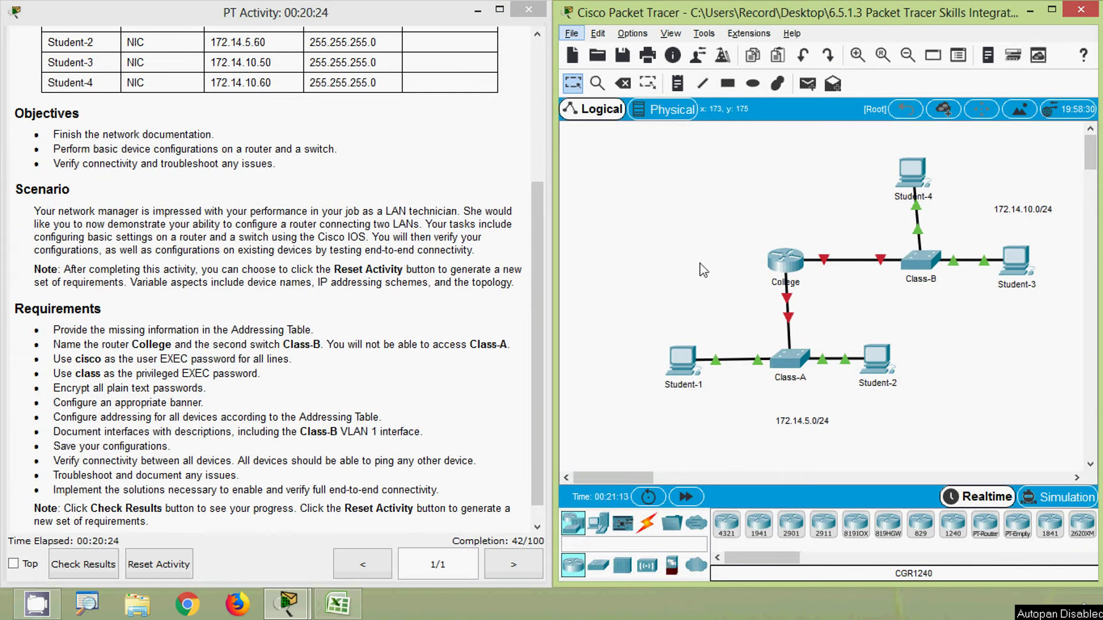
In global configuration mode on College, set the enable secret, then close the router window
left_click(786, 265)
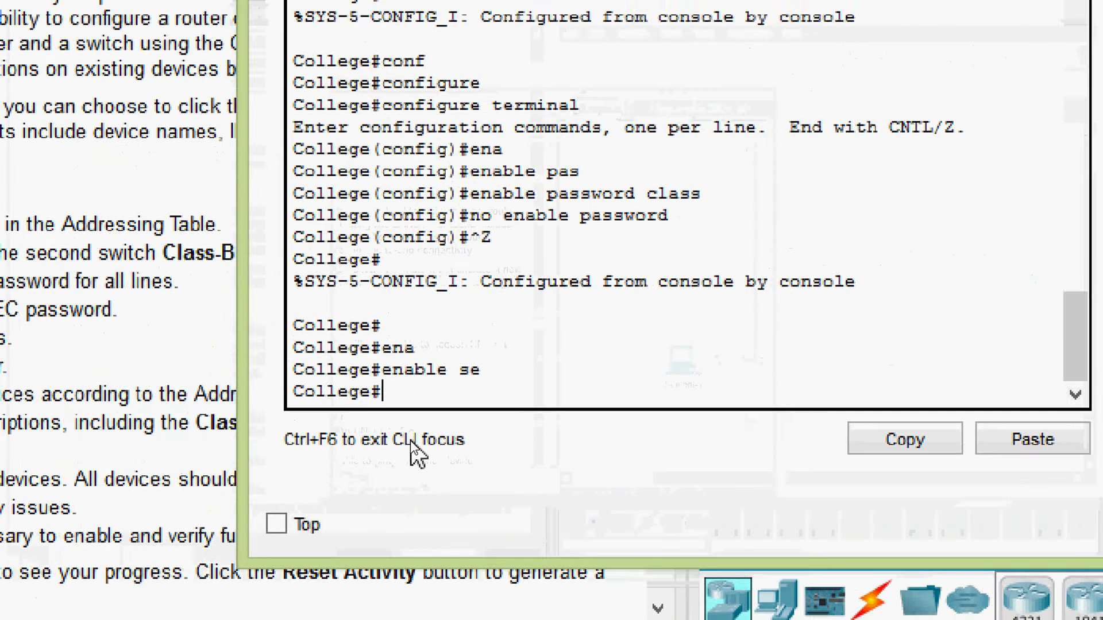
type("conf")
key("Tab")
type("t")
key("Tab")
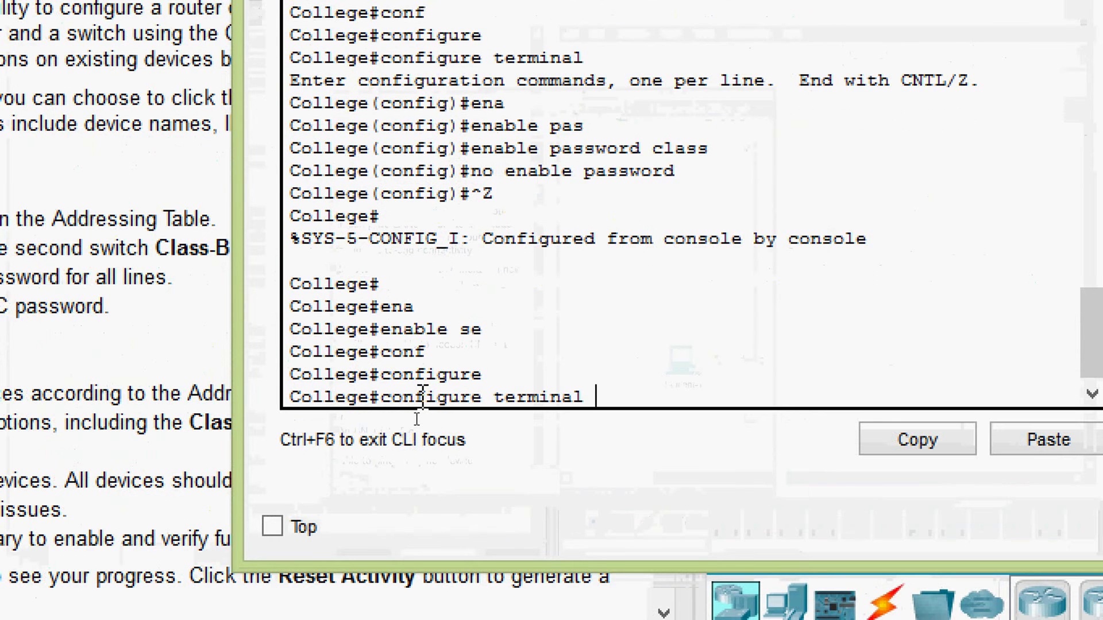
key("Return")
key("Return")
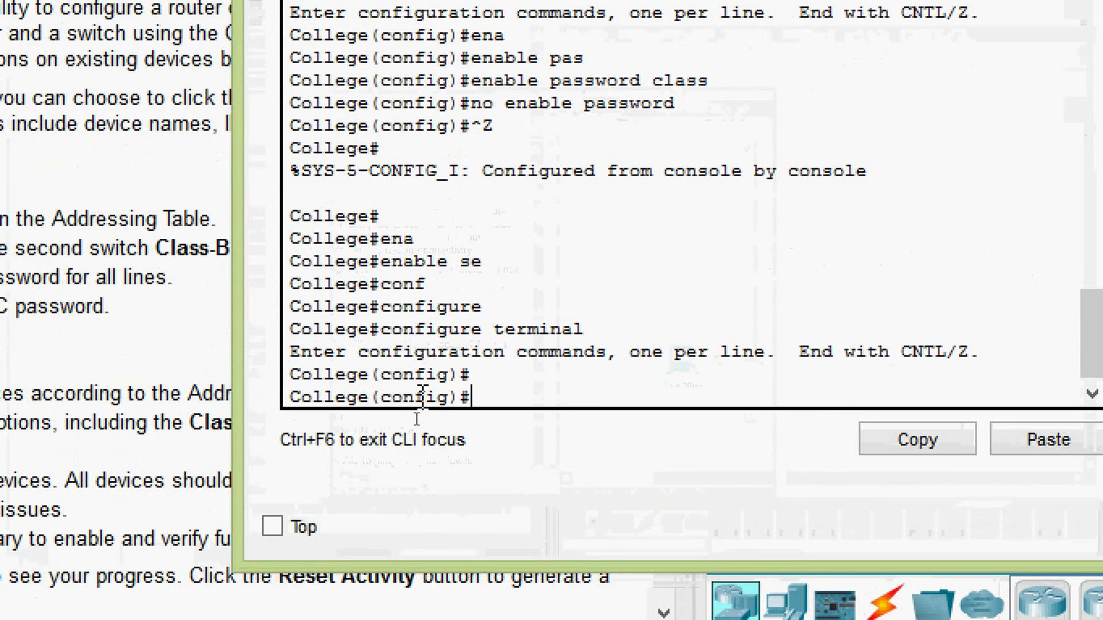
type("ena")
key("Tab")
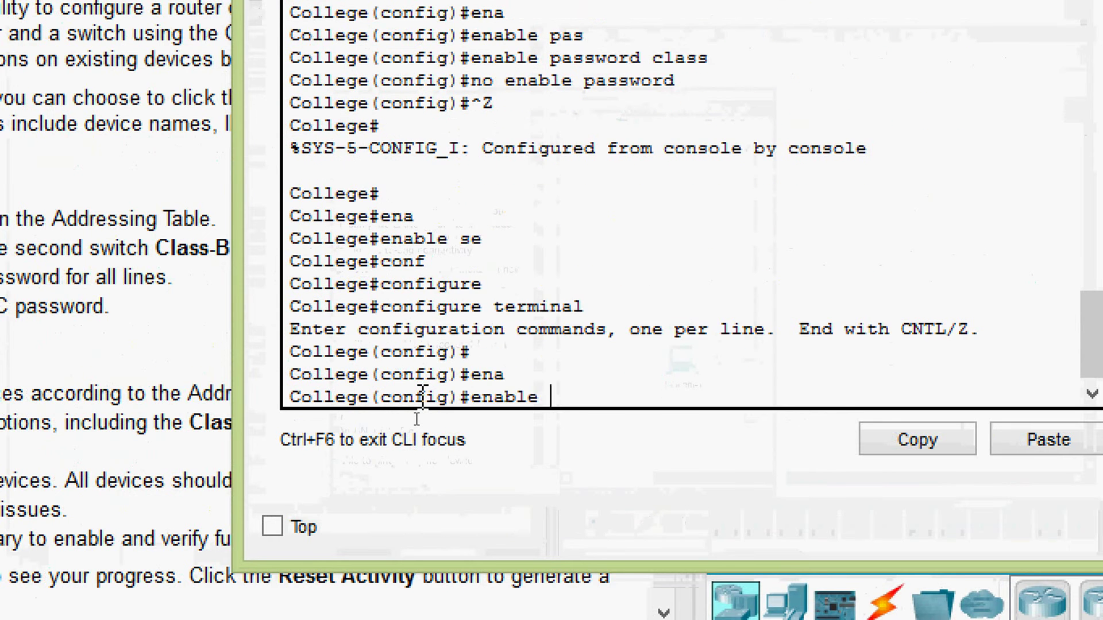
type("se")
key("Tab")
type("cl")
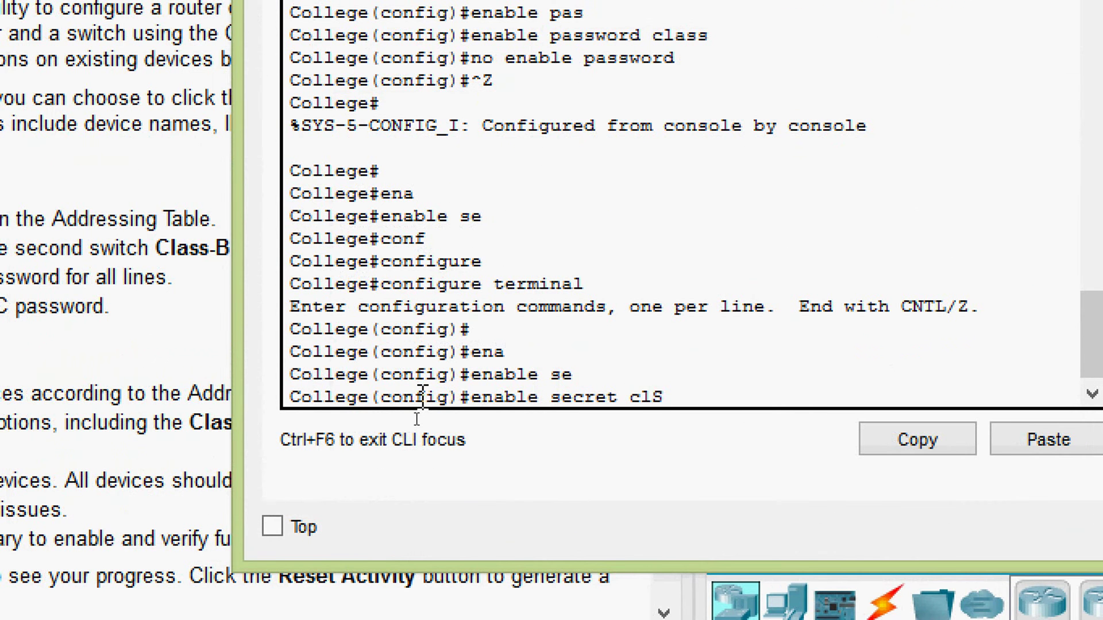
type("ass")
key("Return")
key("Return")
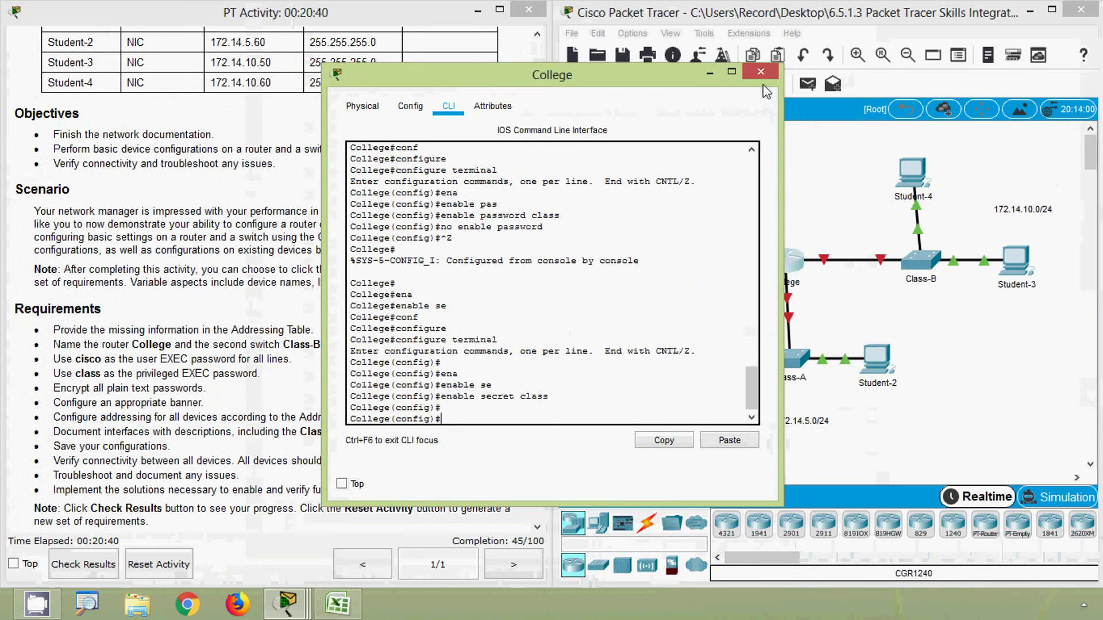
left_click(769, 82)
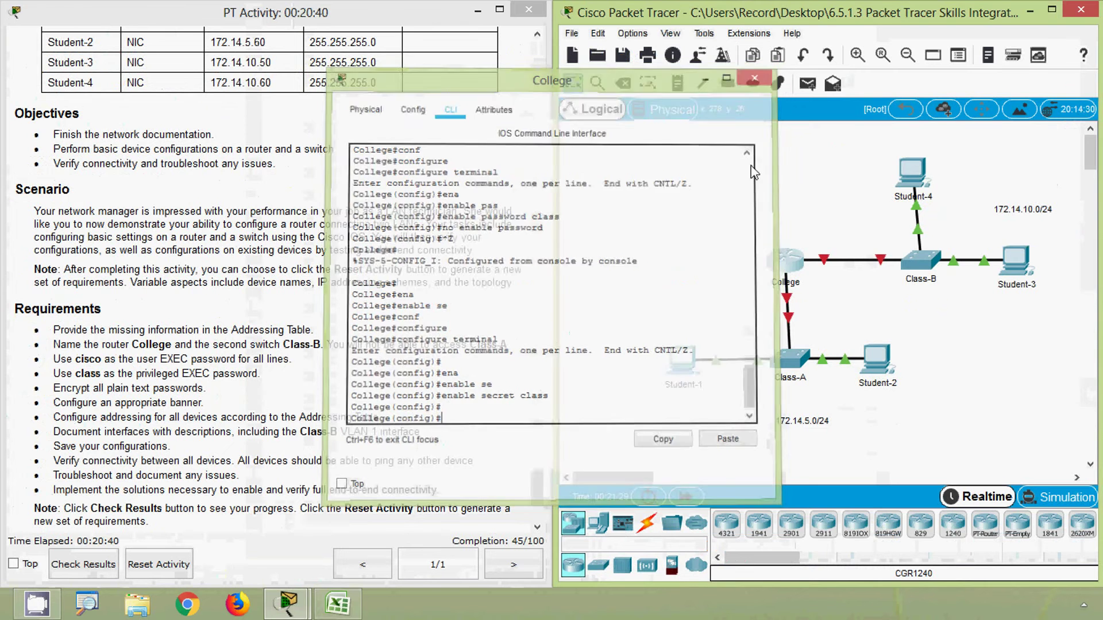
In global configuration mode on Class-B, set the enable secret, then close the switch window
left_click(923, 265)
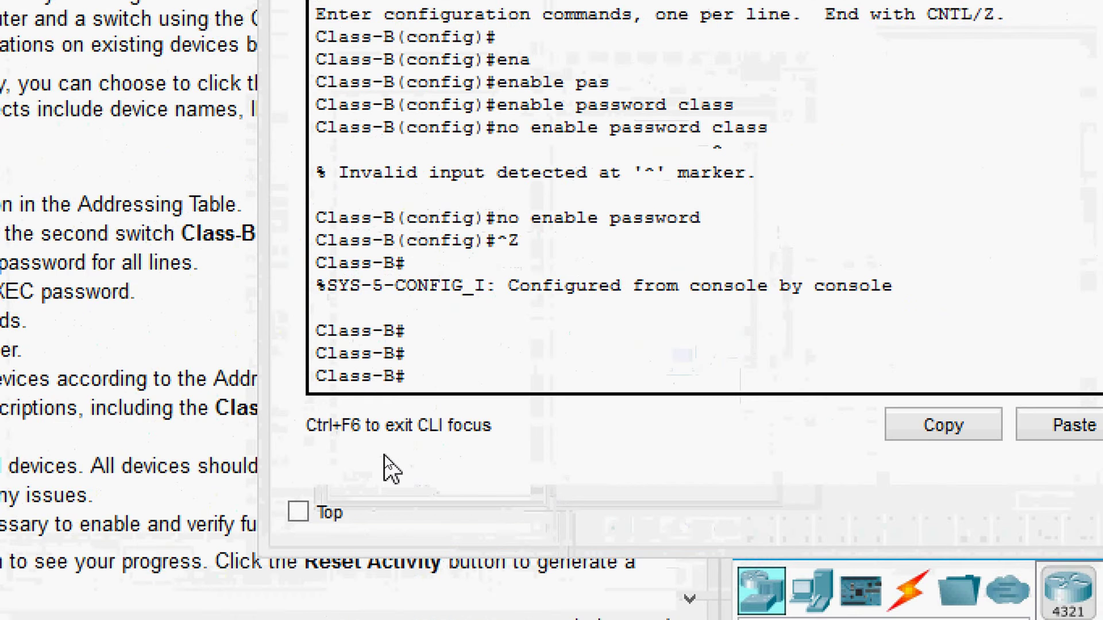
left_click(445, 377)
key("Return")
key("Return")
key("Return")
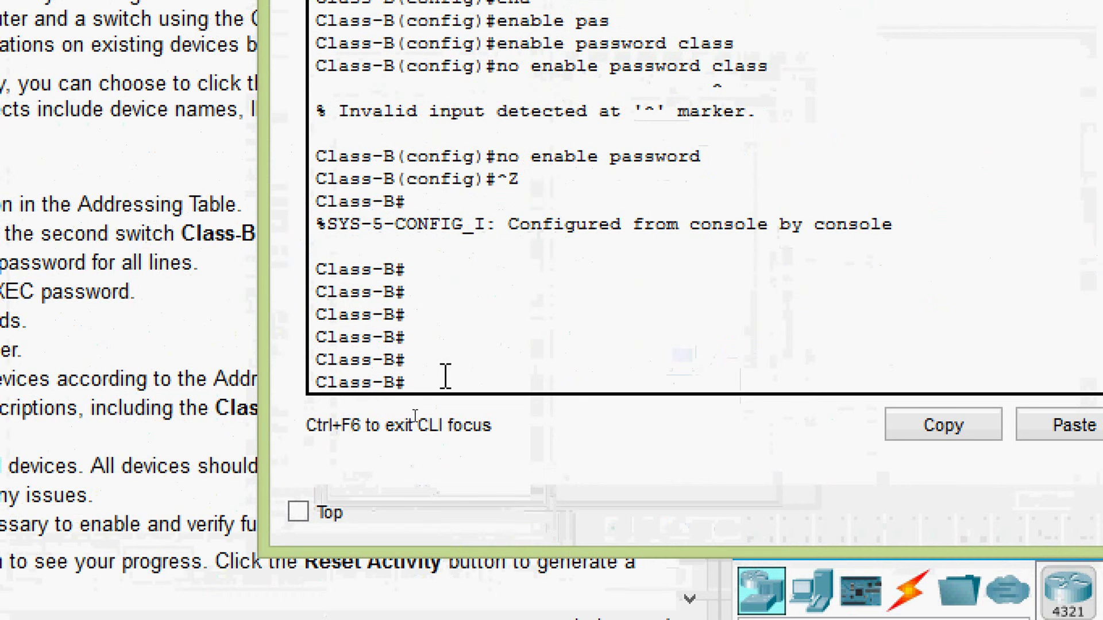
type("conf")
key("Tab")
type("t")
key("Tab")
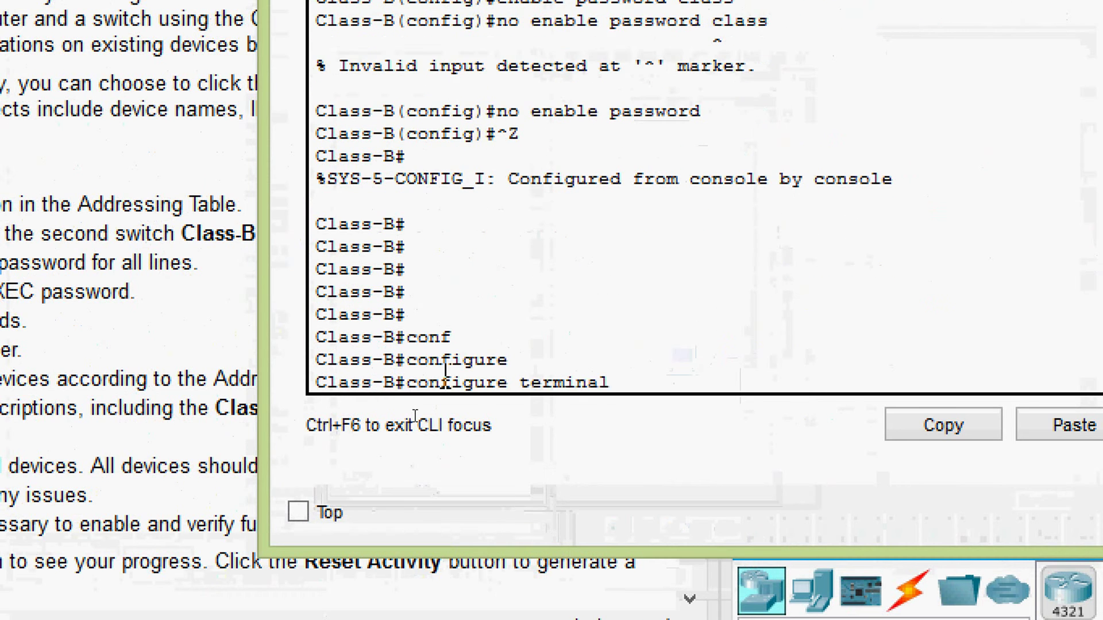
key("Return")
key("Return")
type("ena")
key("Tab")
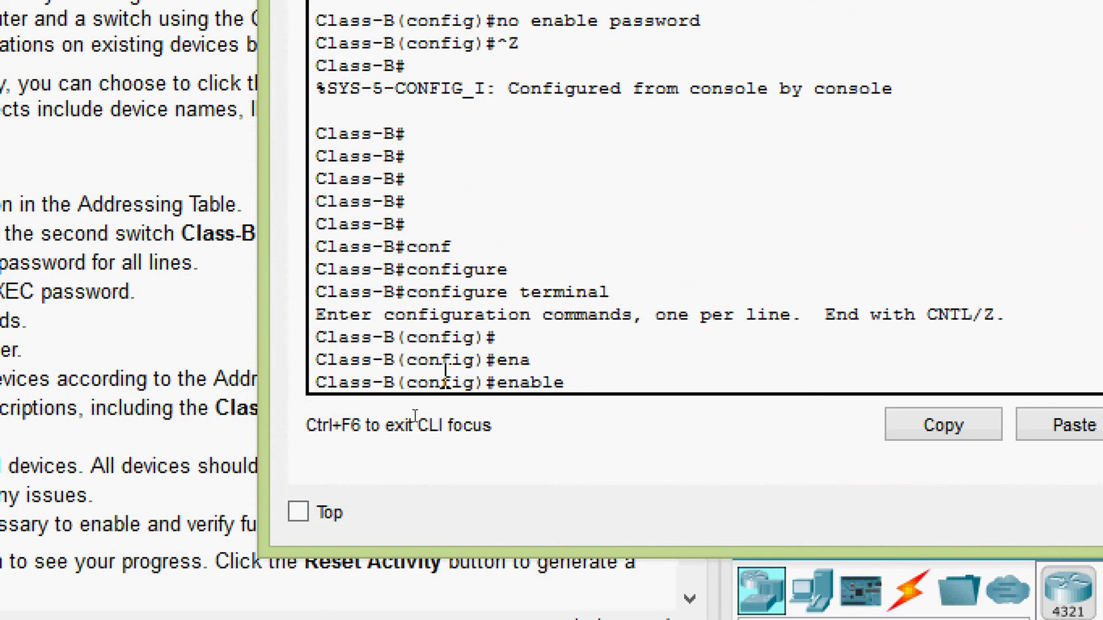
type("se")
key("Tab")
type("class")
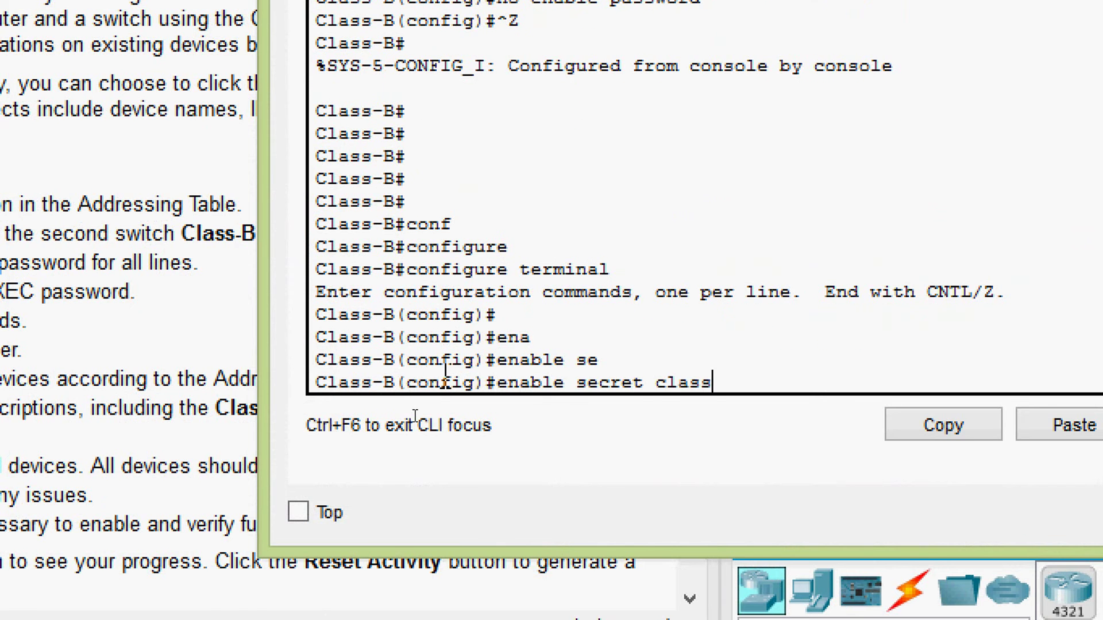
key("Return")
key("Return")
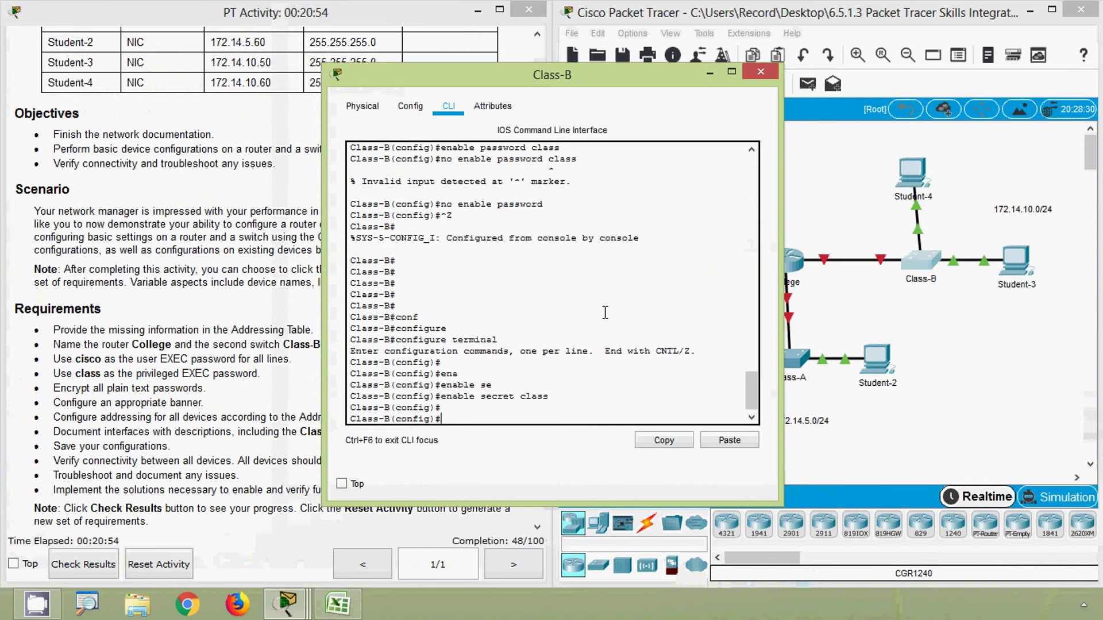
left_click(761, 73)
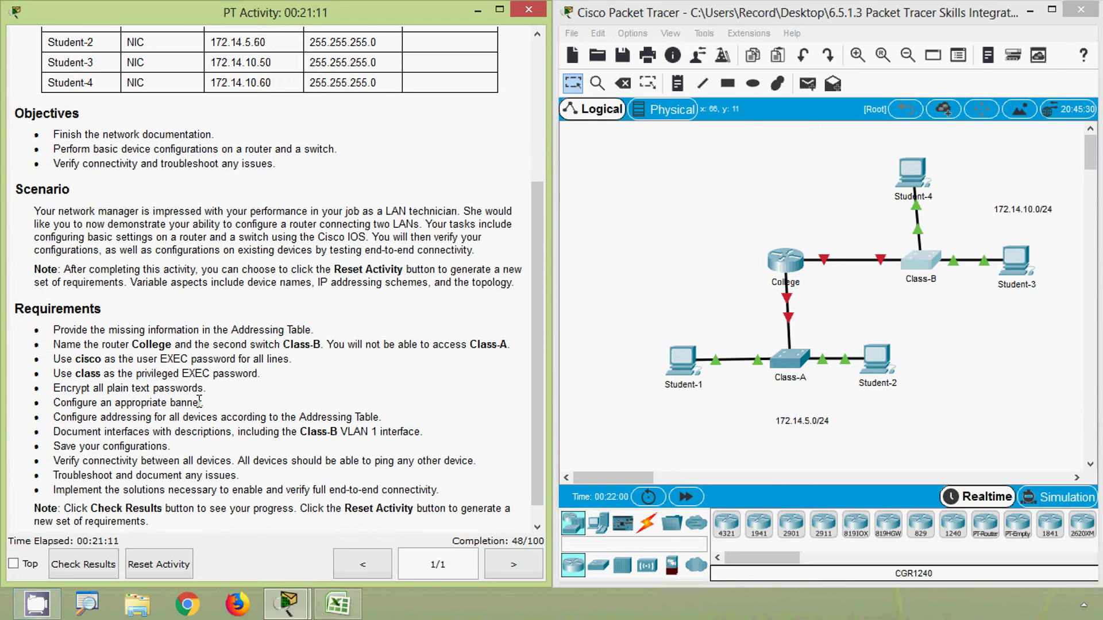
Enable service password-encryption on the College router and close its window
left_click(580, 322)
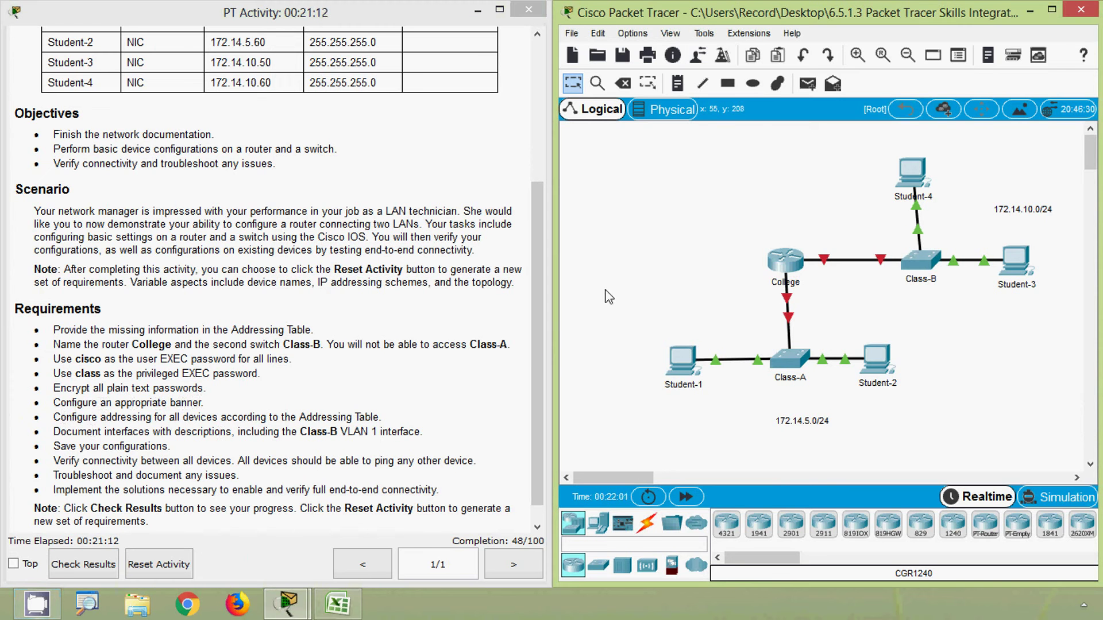
left_click(782, 272)
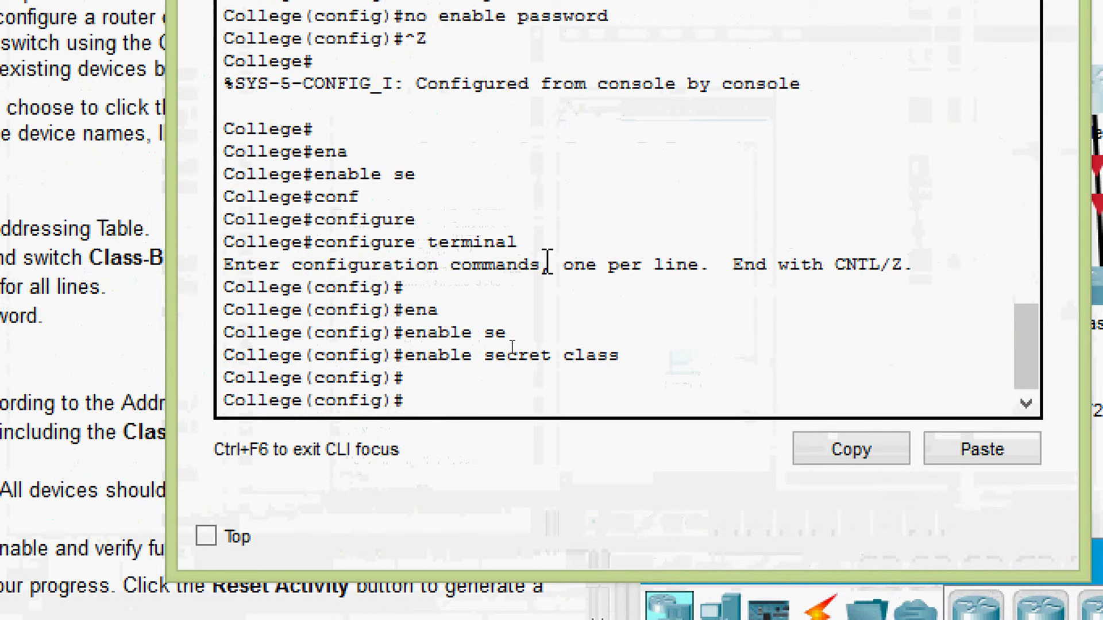
type("ser")
key("Tab")
type("pas")
key("Tab")
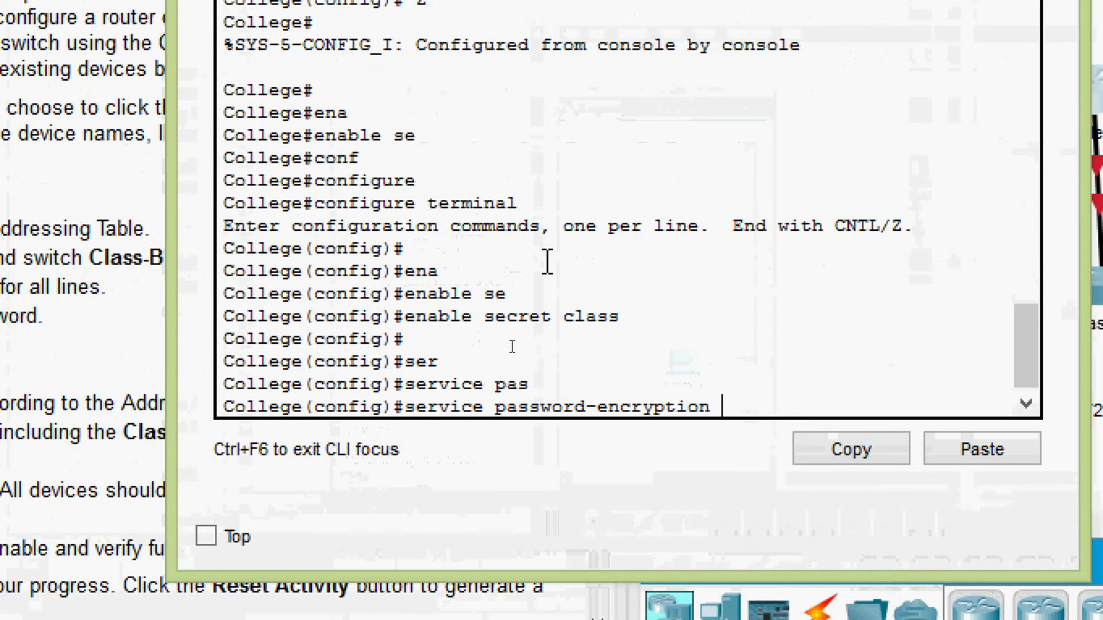
key("Return")
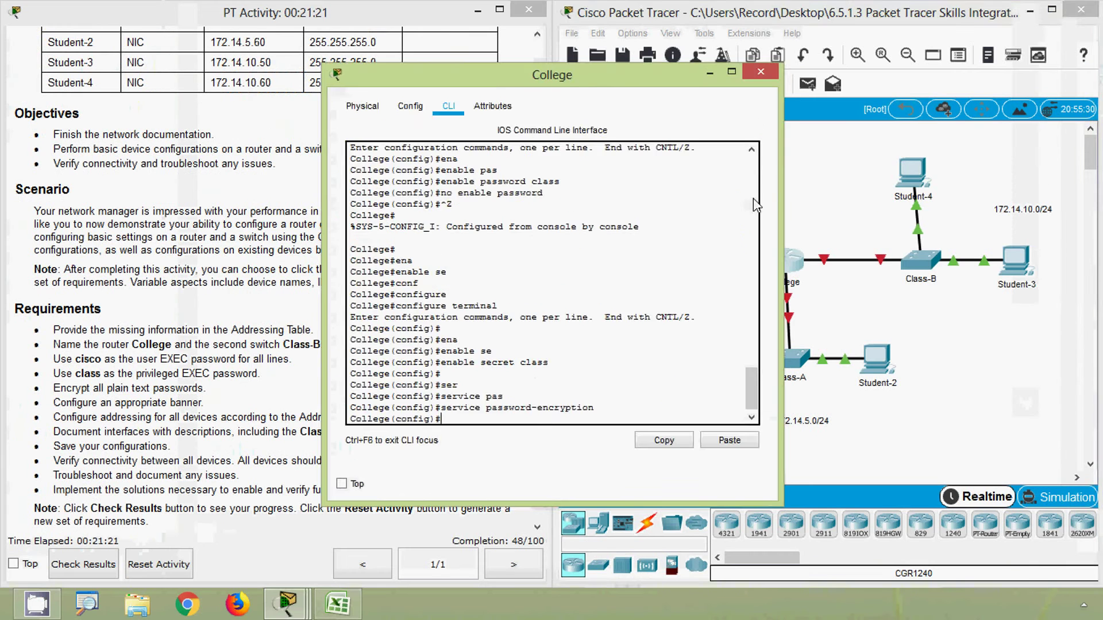
left_click(770, 75)
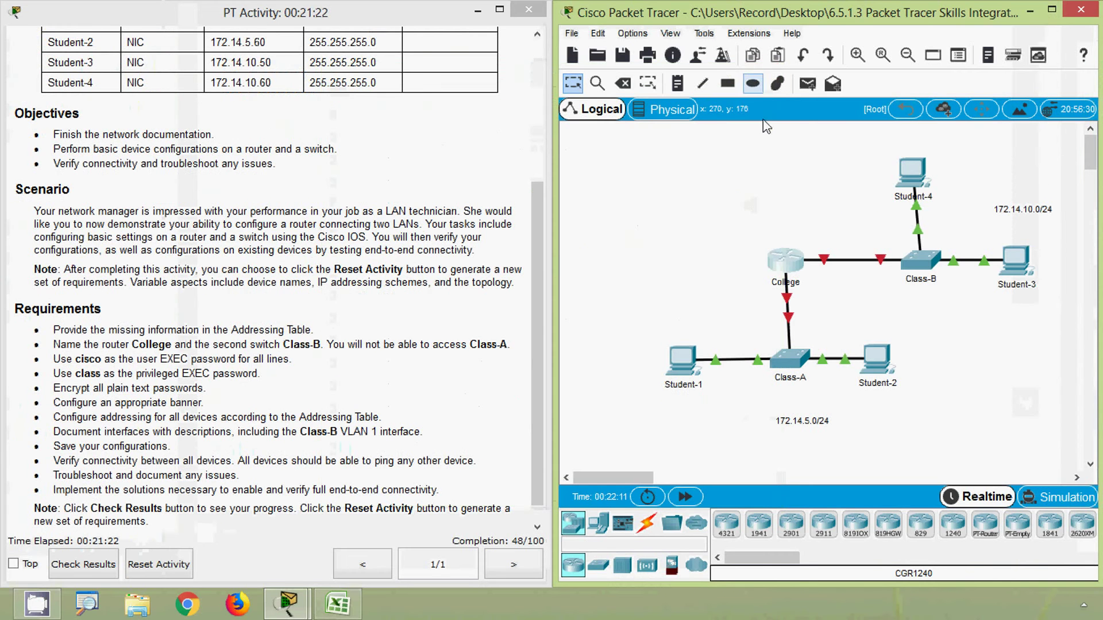
Enable service password-encryption on the Class-B switch and close its window
left_click(925, 263)
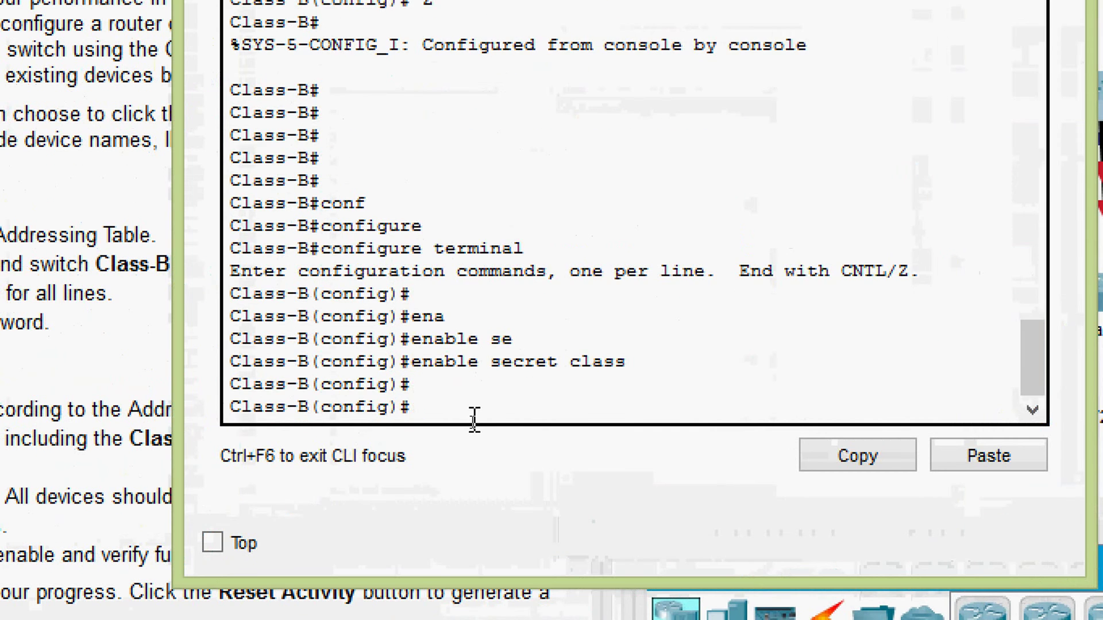
type("ser")
key("Tab")
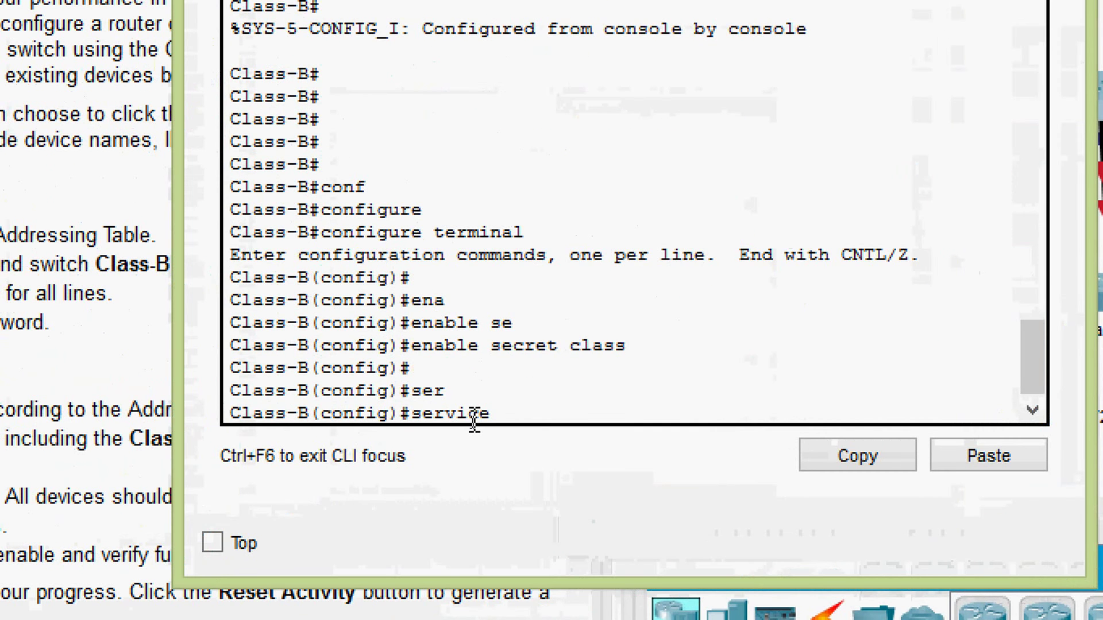
type("pas")
key("Tab")
key("Return")
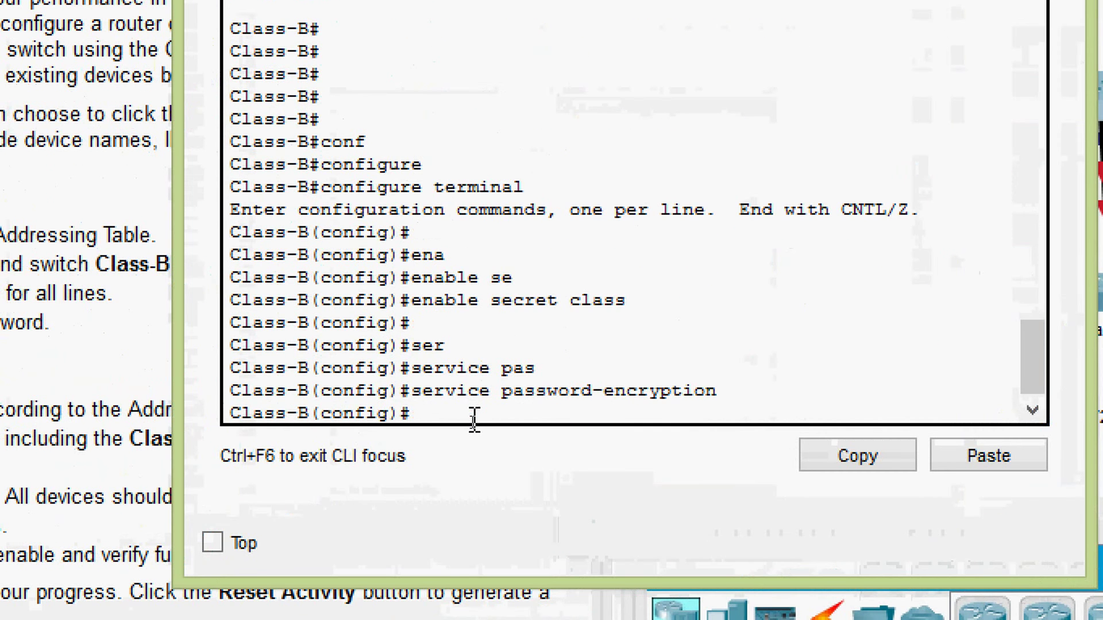
key("Return")
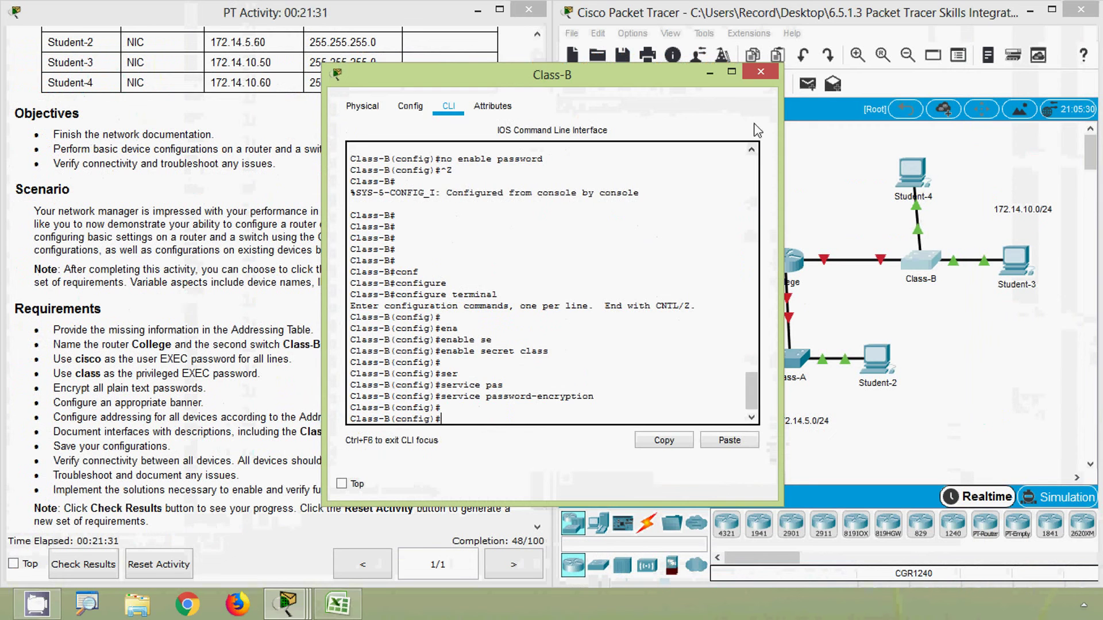
left_click(761, 73)
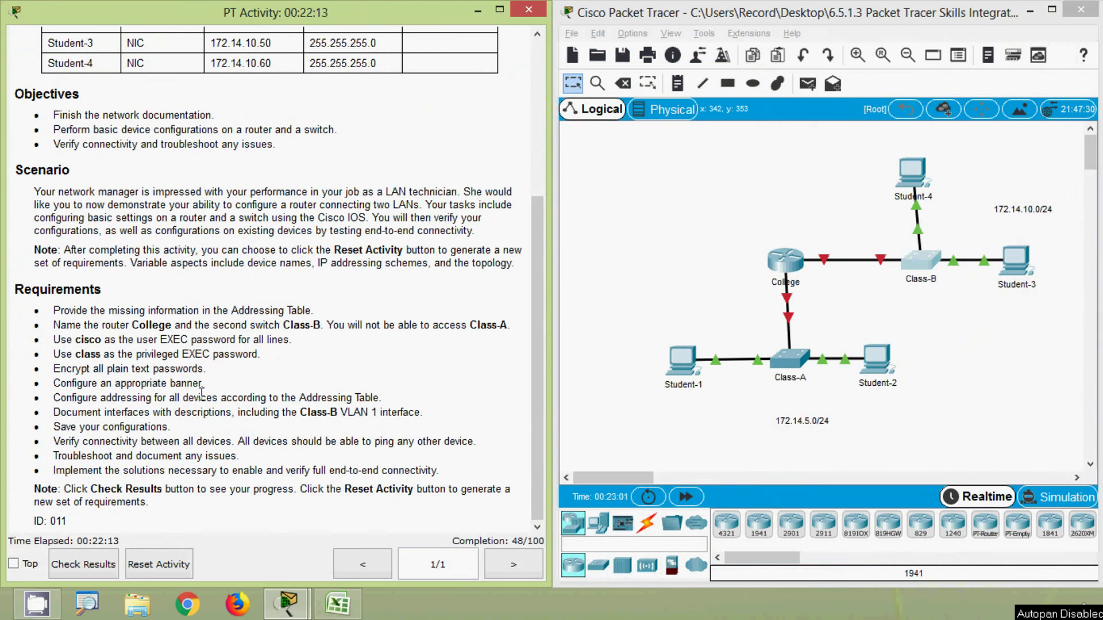
Set College's banner motd to '$ Warning Unauthorized access is prohibited $' and close the window
left_click(560, 322)
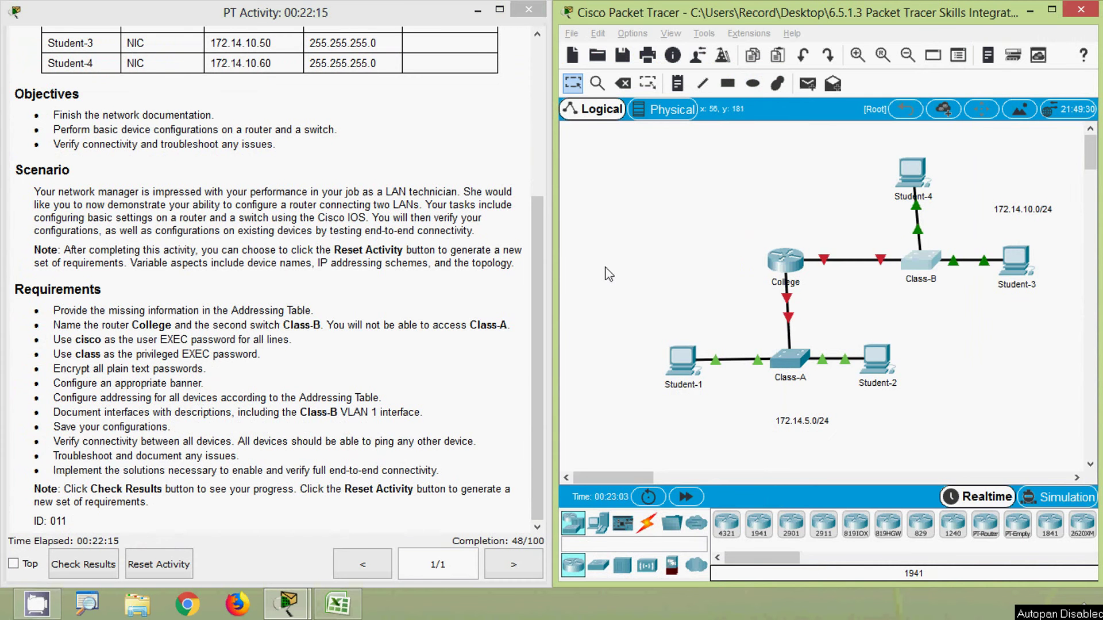
left_click(785, 265)
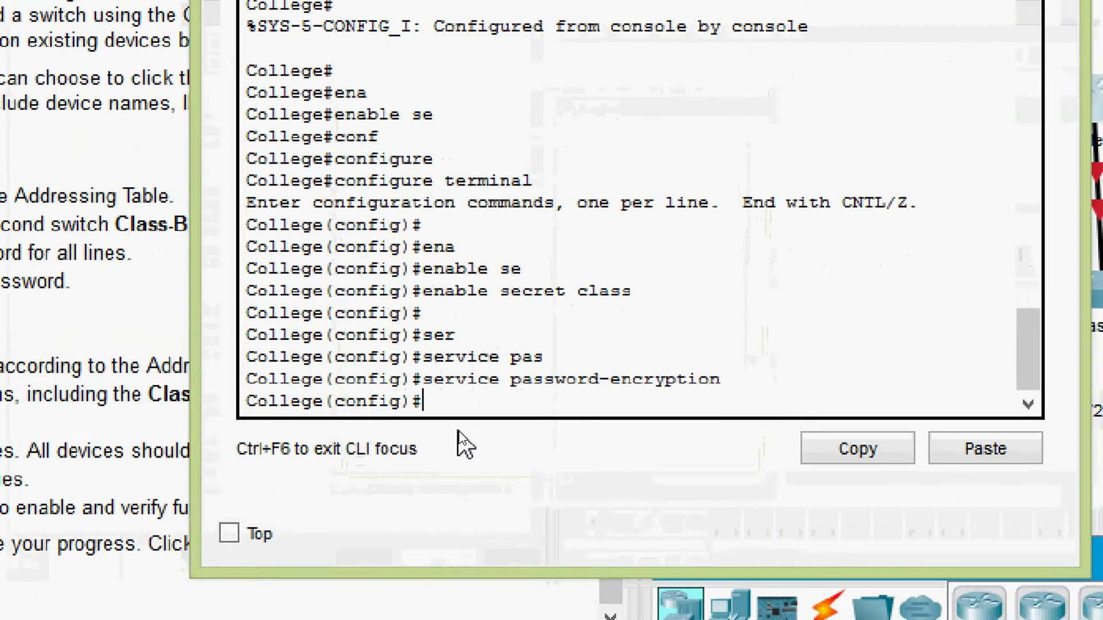
type("b")
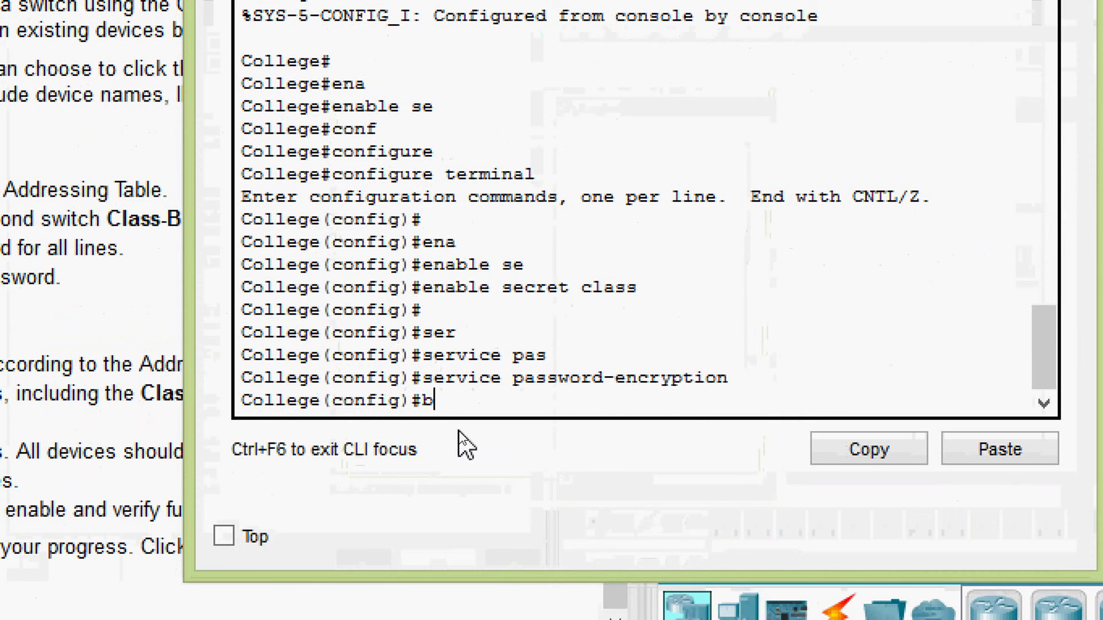
type("an")
key("Tab")
type("mo")
key("Tab")
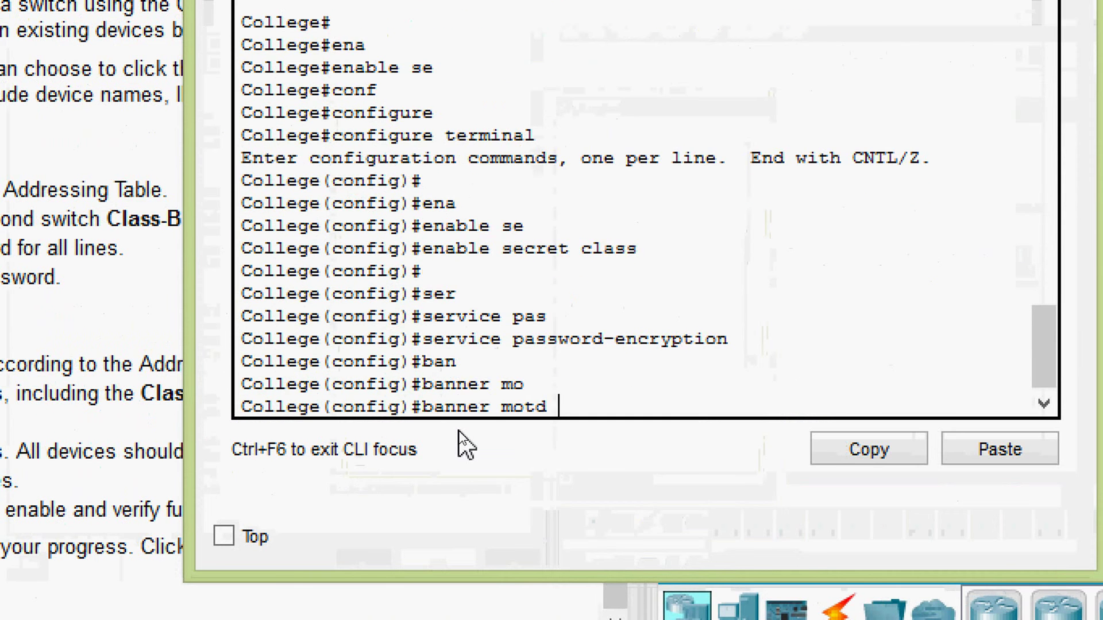
type("$")
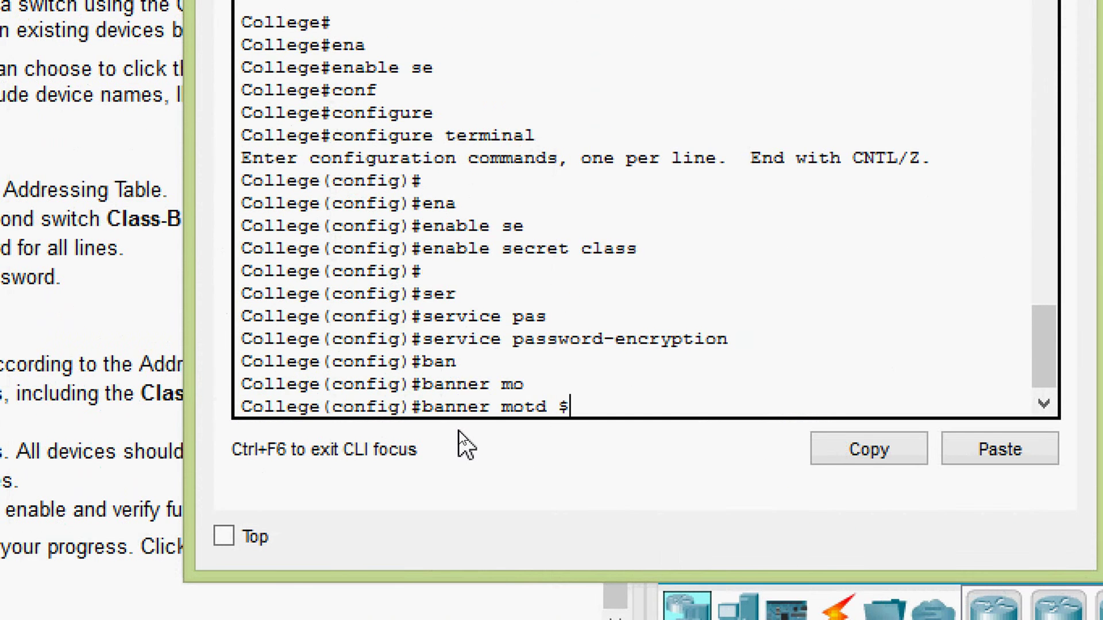
type(" Warning Una")
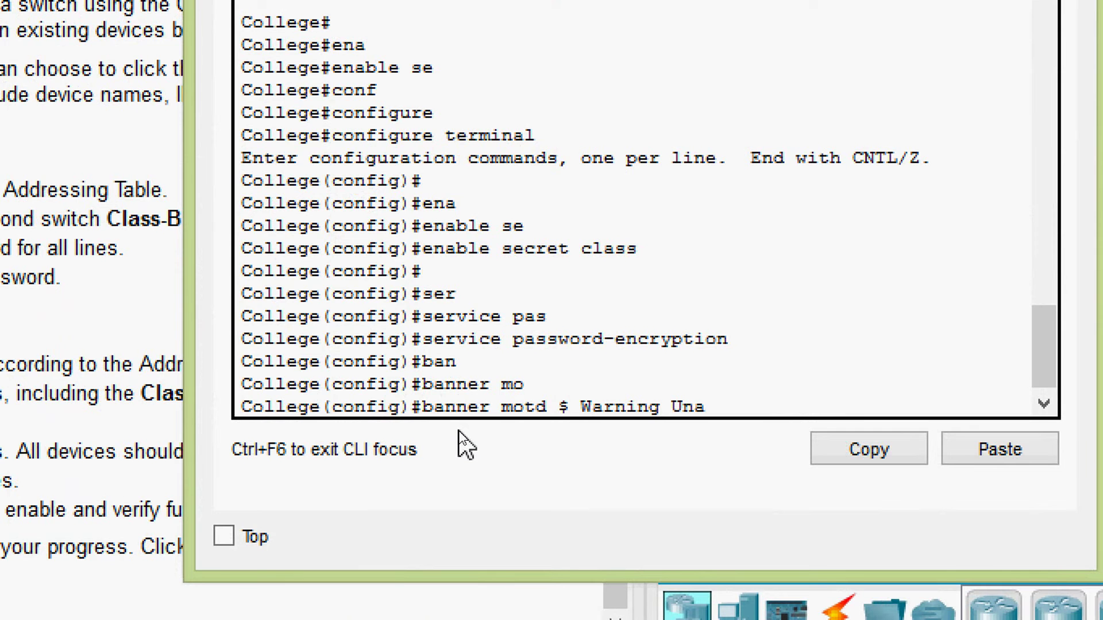
type("uthorized a")
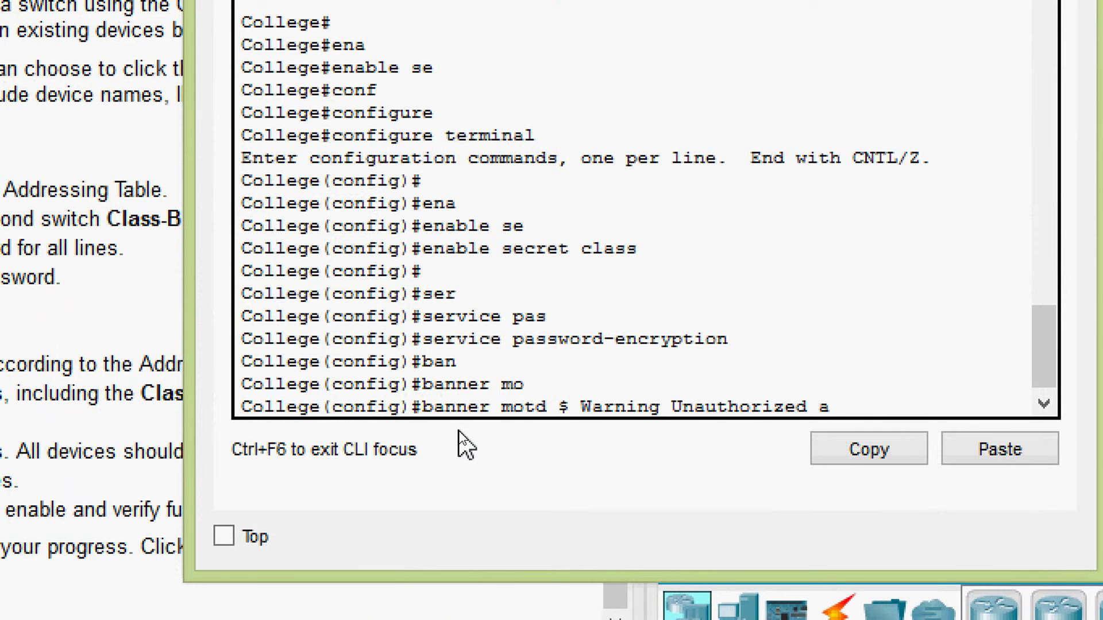
type("ccess is pr")
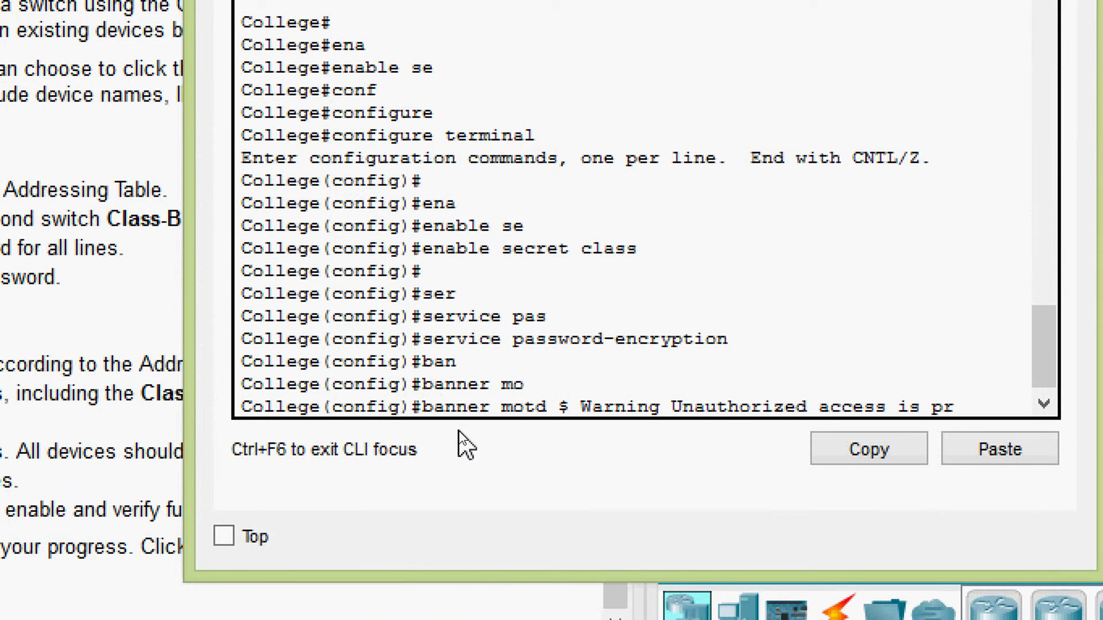
type("ohibited")
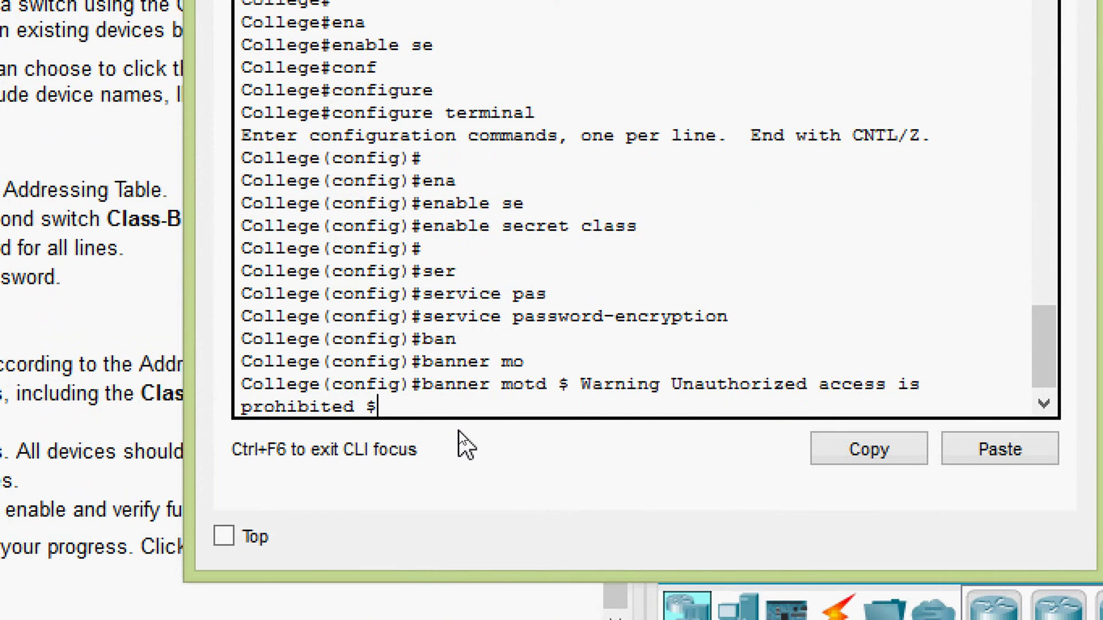
type(" $")
key("Return")
key("Return")
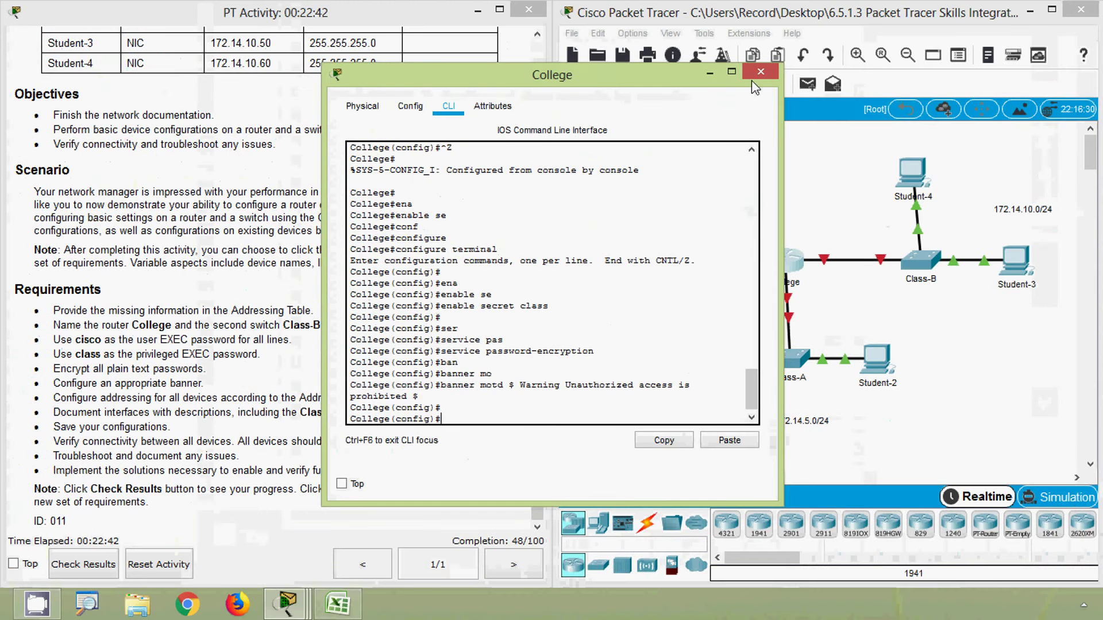
left_click(754, 75)
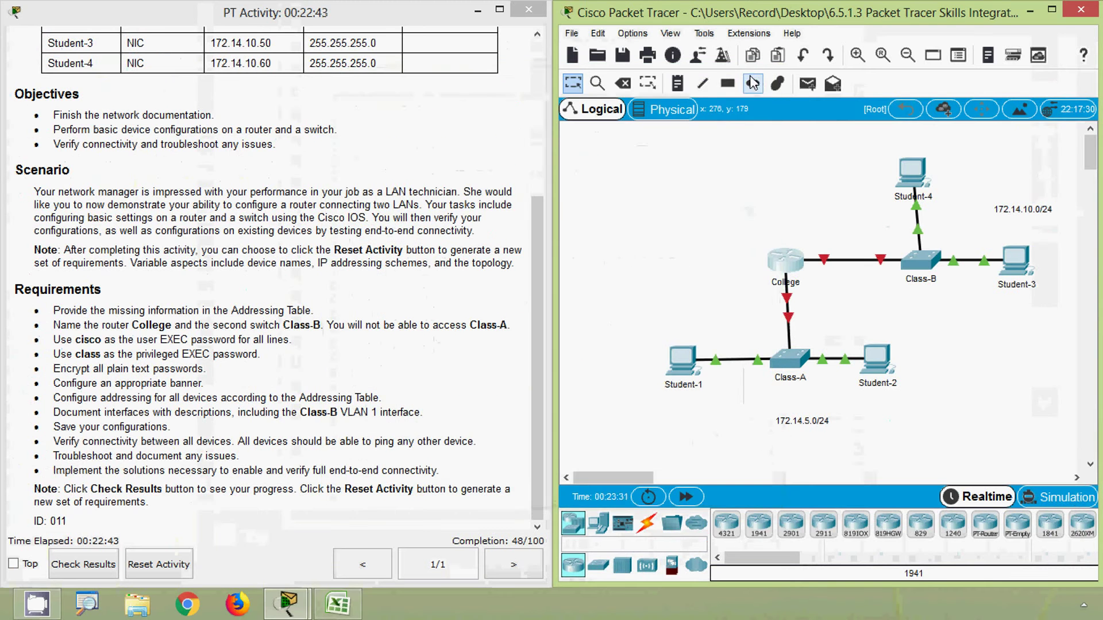
Set Class-B's banner motd to '& Warning! Unauthorized access is prohibited &' and close the window
left_click(922, 270)
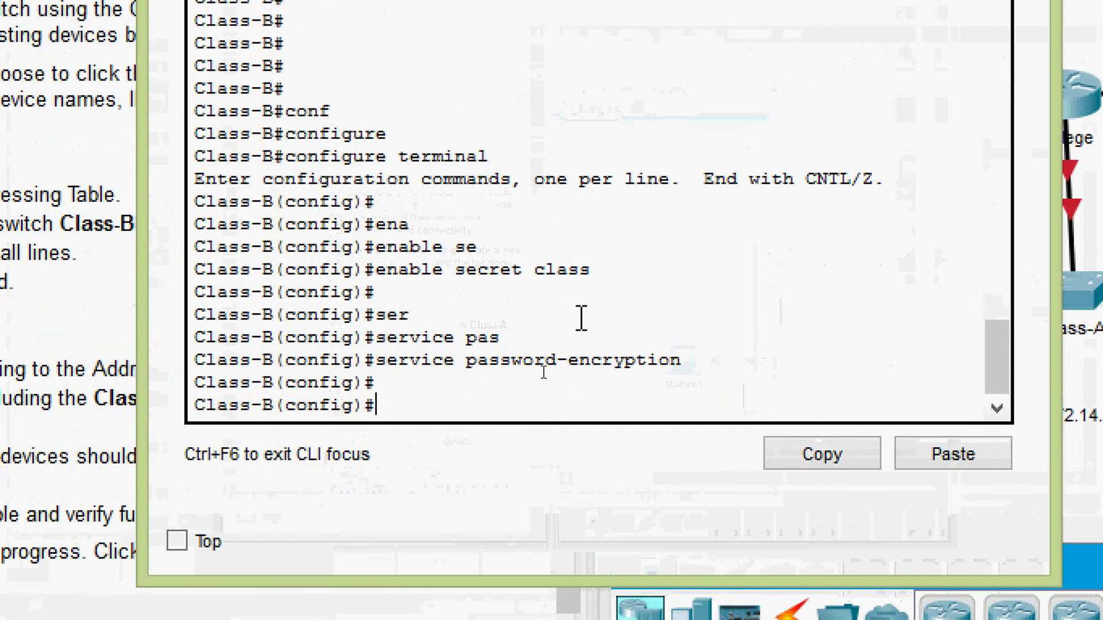
type("bann")
key("Tab")
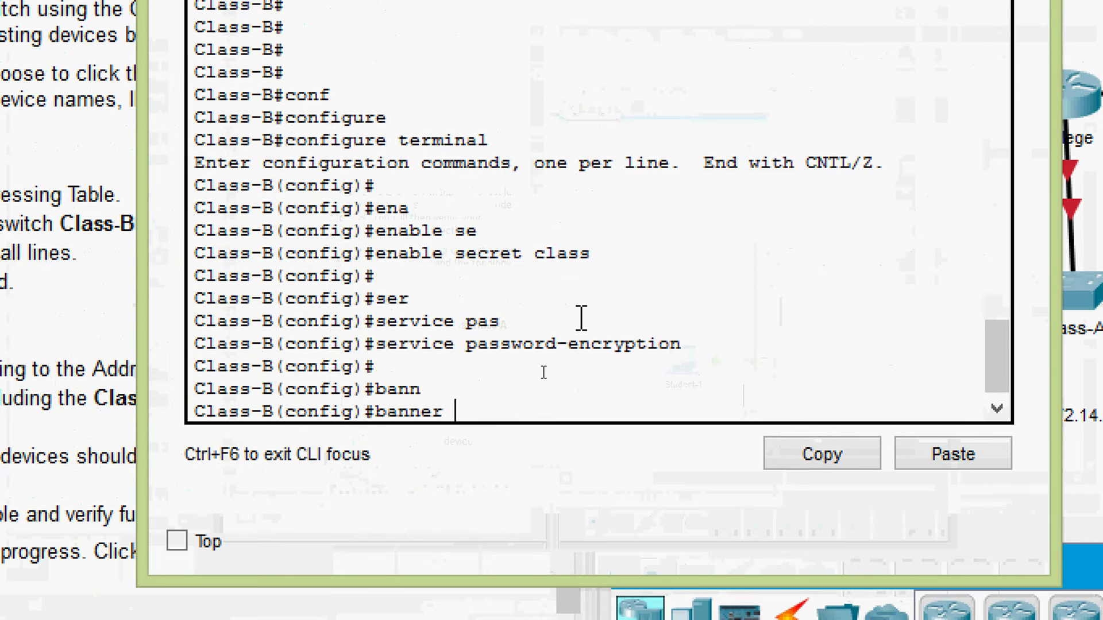
type("mo")
key("Tab")
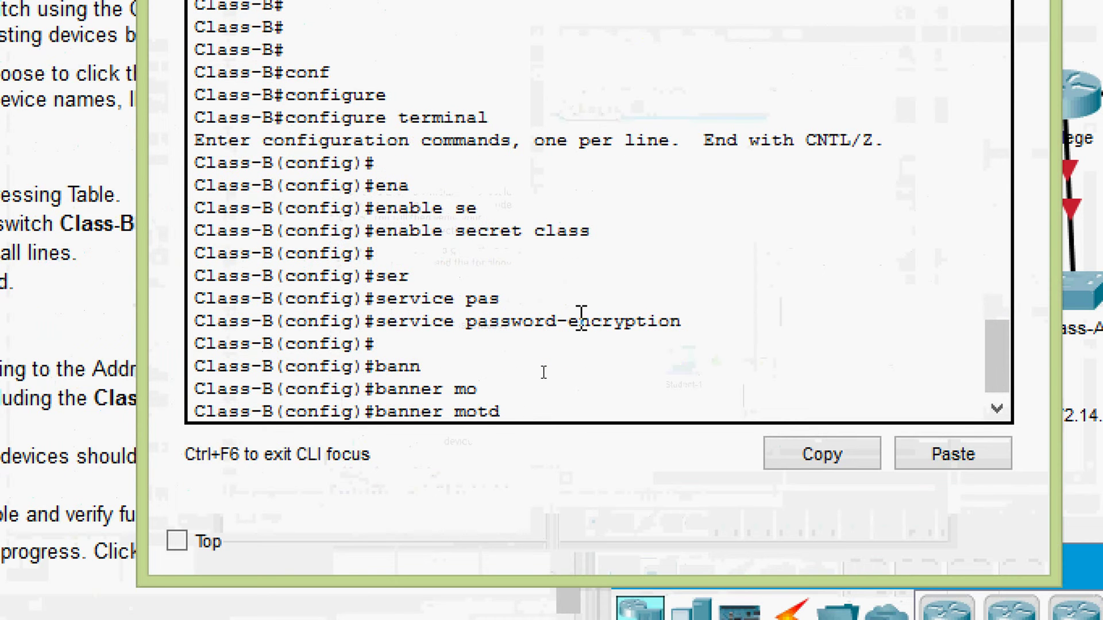
type("& Warning")
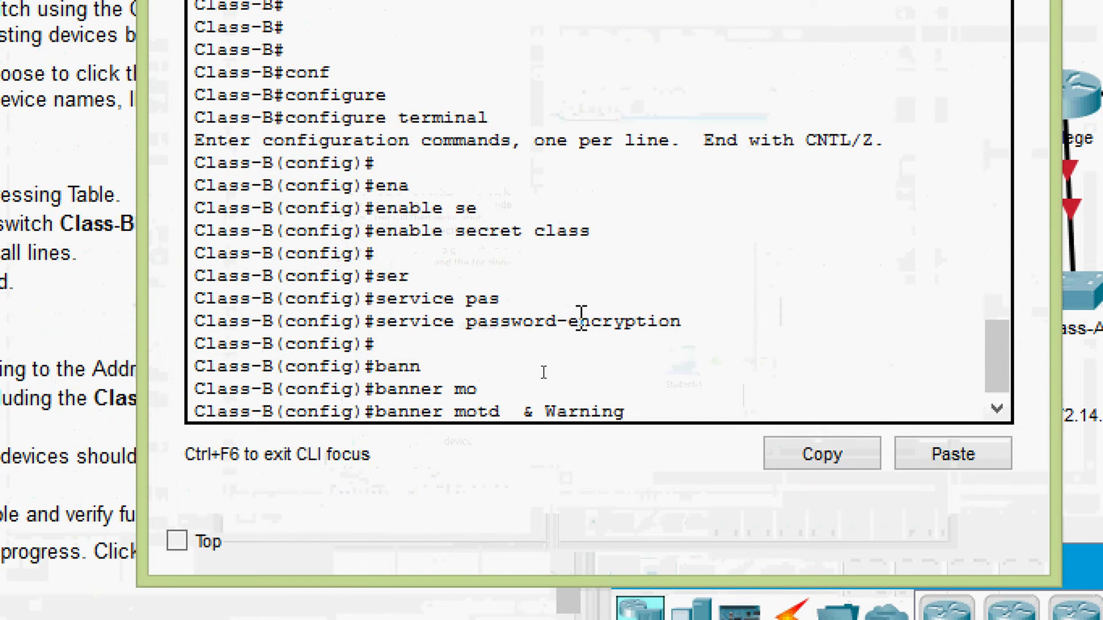
type("! Una")
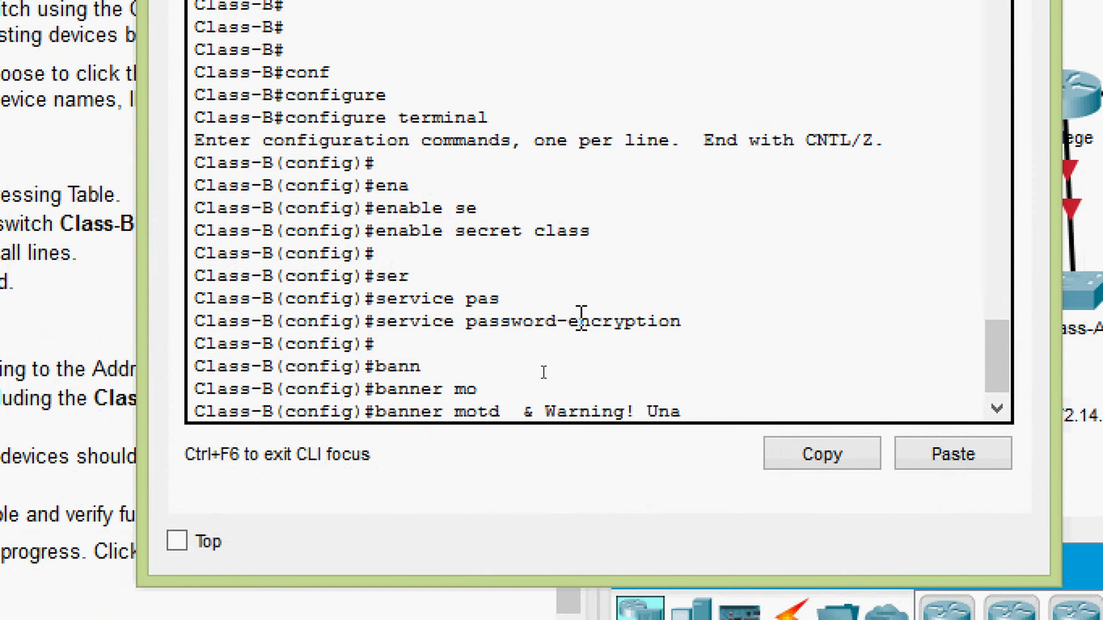
type("uthorized")
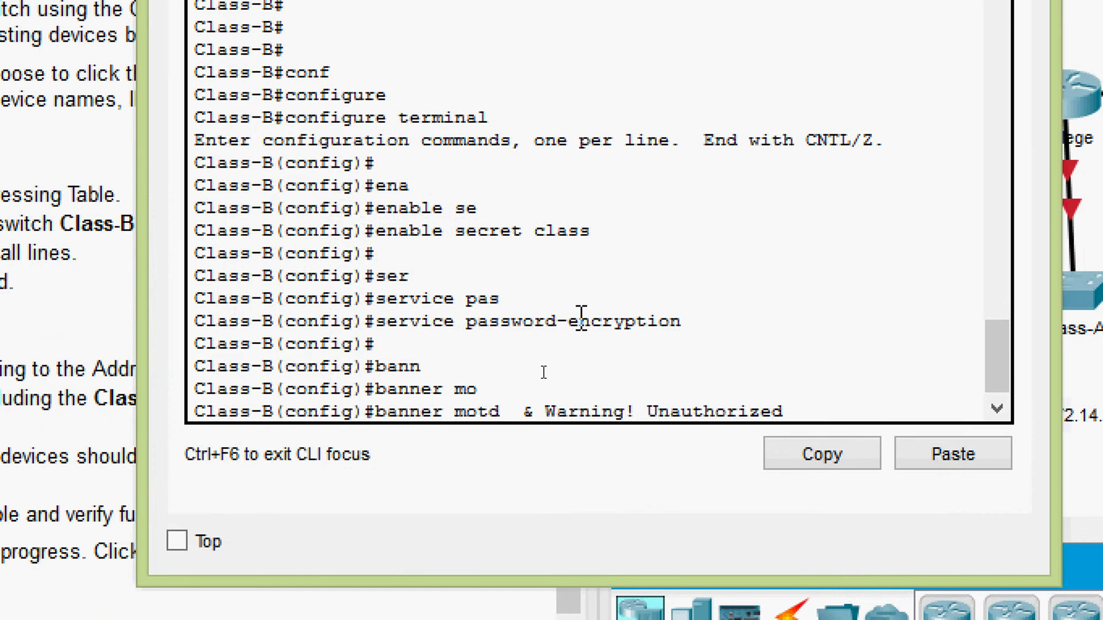
type(" access is")
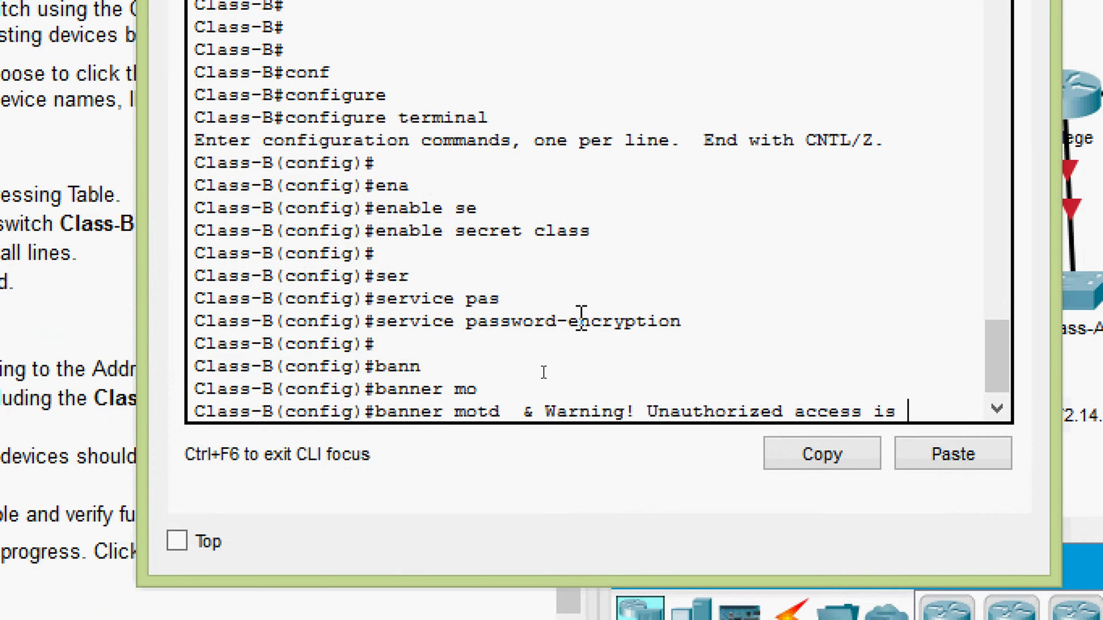
type(" prohibited")
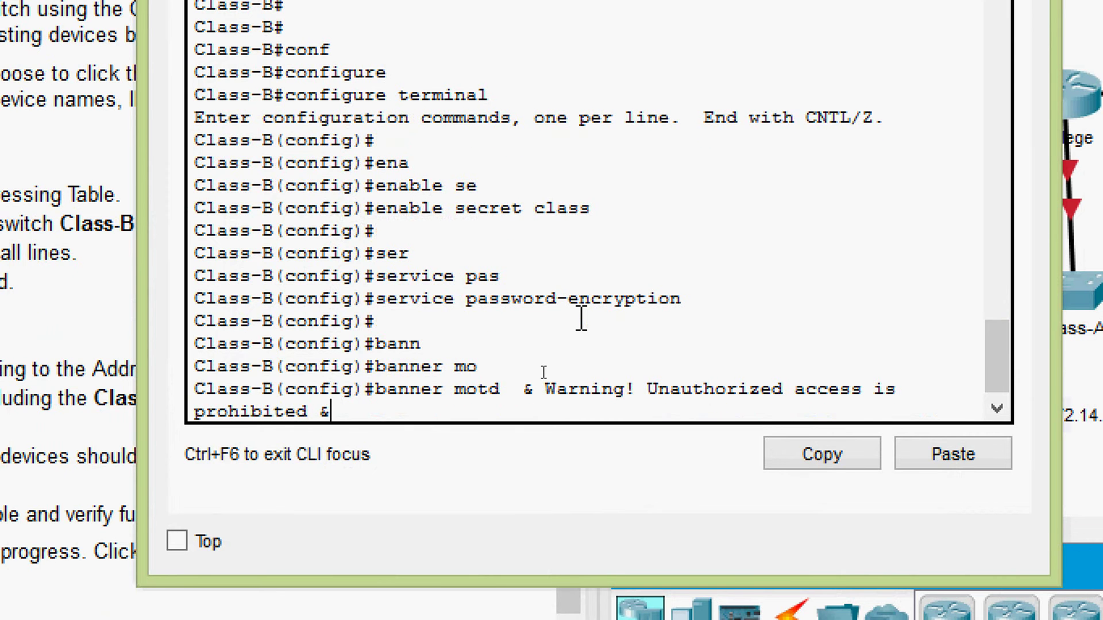
type(" &")
key("Return")
key("Return")
key("Return")
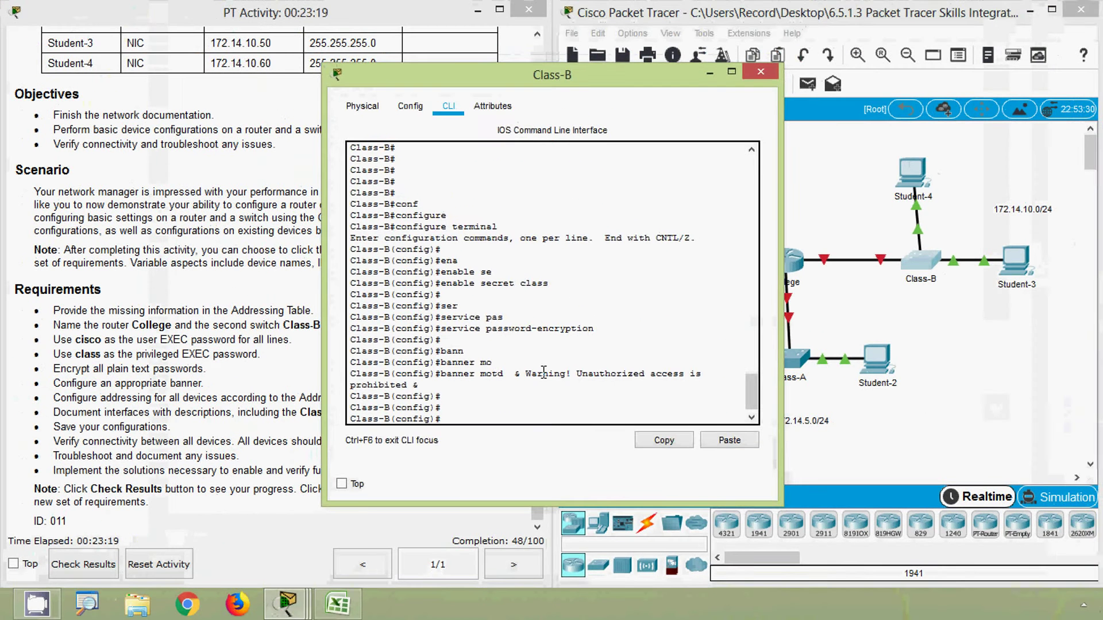
left_click(760, 71)
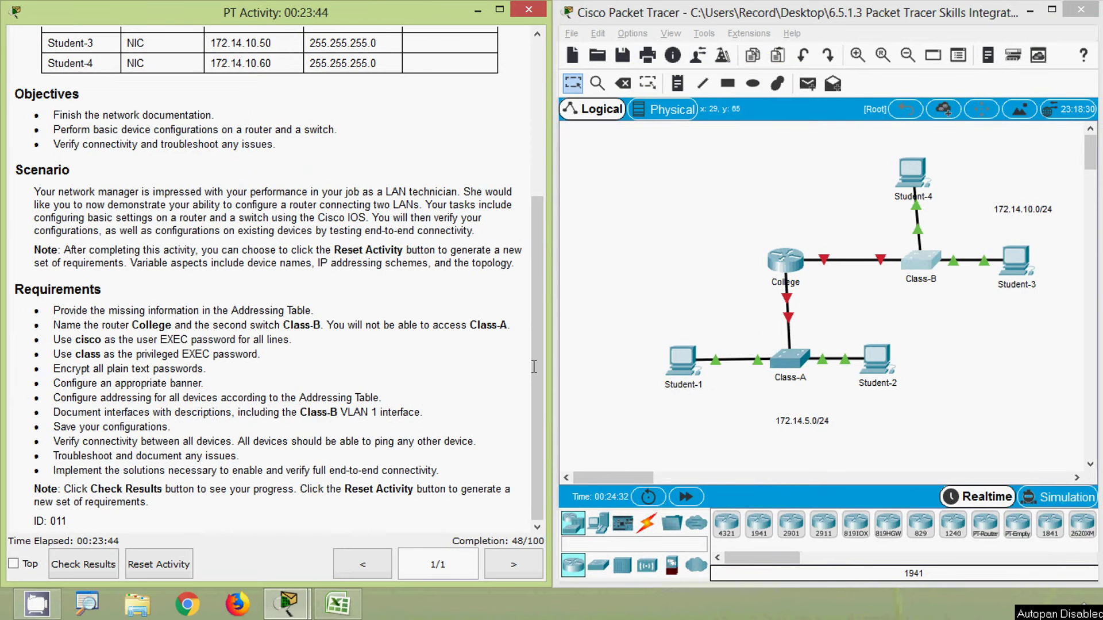
Highlight the banner requirement in the instructions, then minimize Excel to return to Packet Tracer
left_click_drag(534, 383, 538, 88)
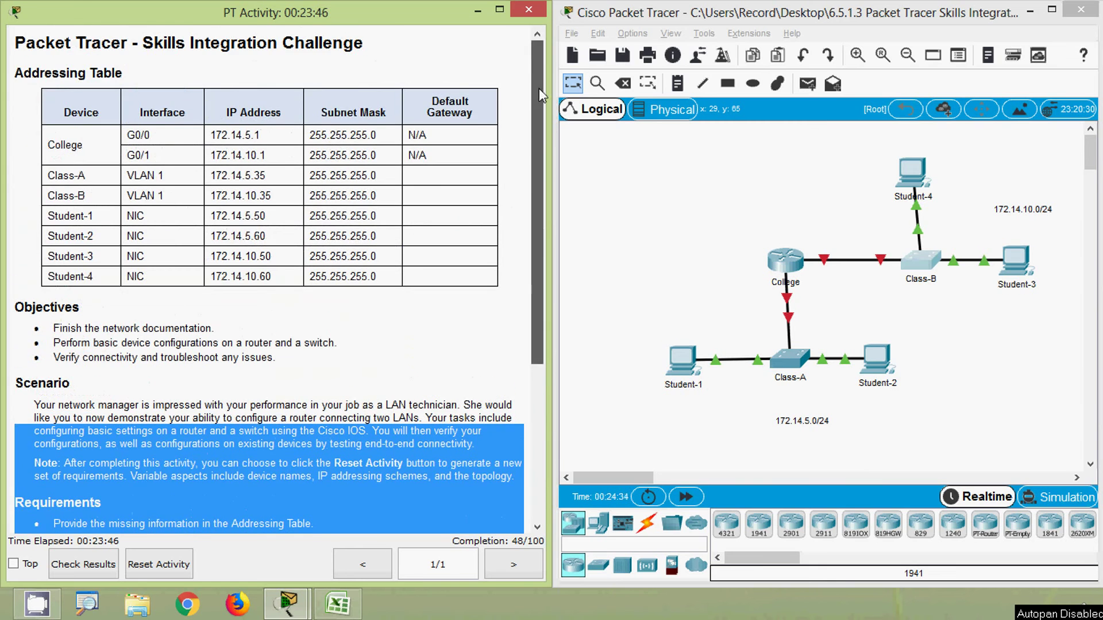
left_click(339, 604)
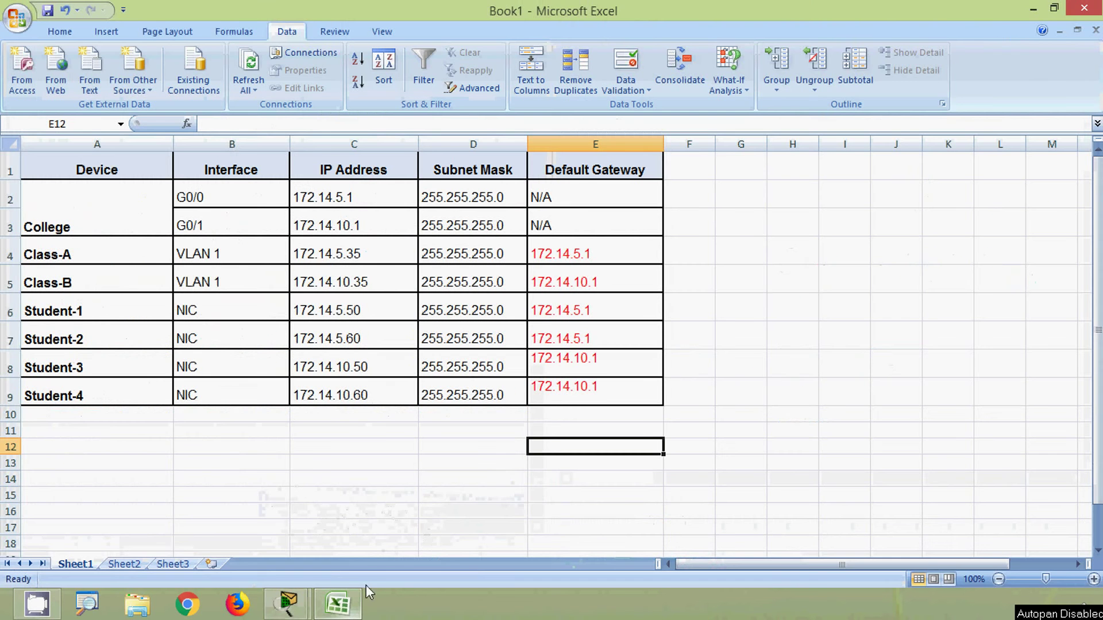
left_click(1032, 8)
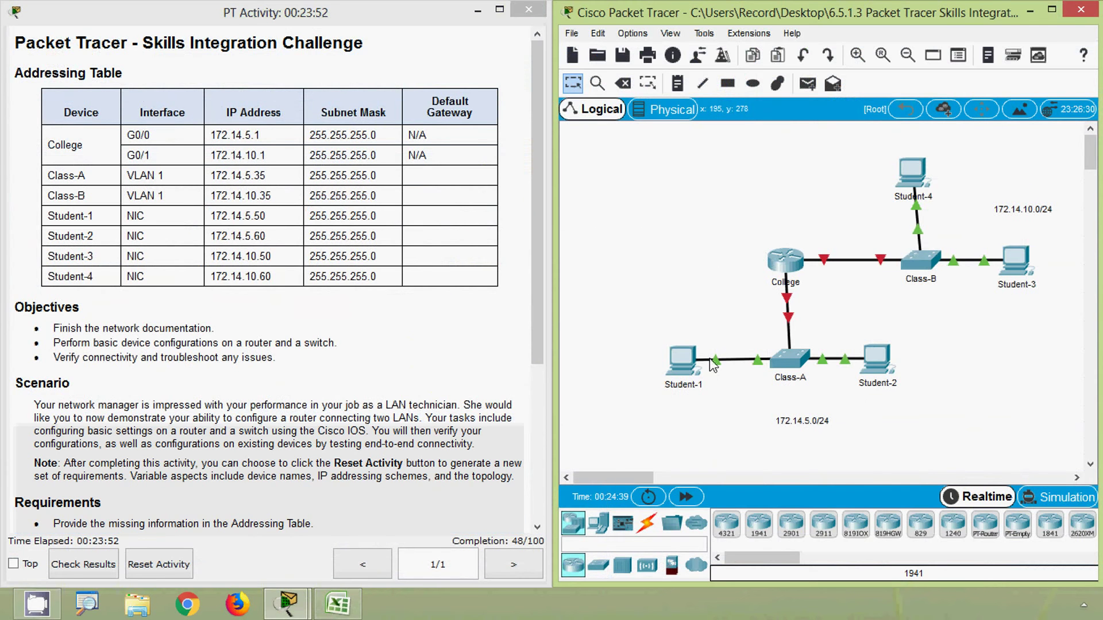
Copy 172.14.5.1 from the addressing table into Student-1's Default Gateway in IP Configuration
left_click(689, 373)
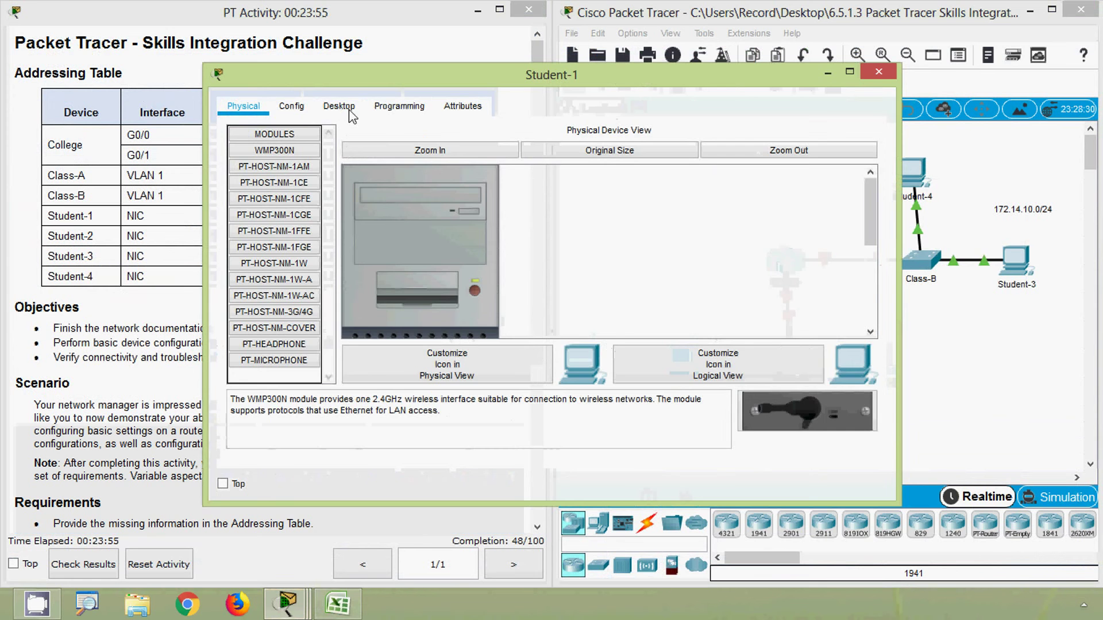
left_click(349, 112)
left_click(301, 170)
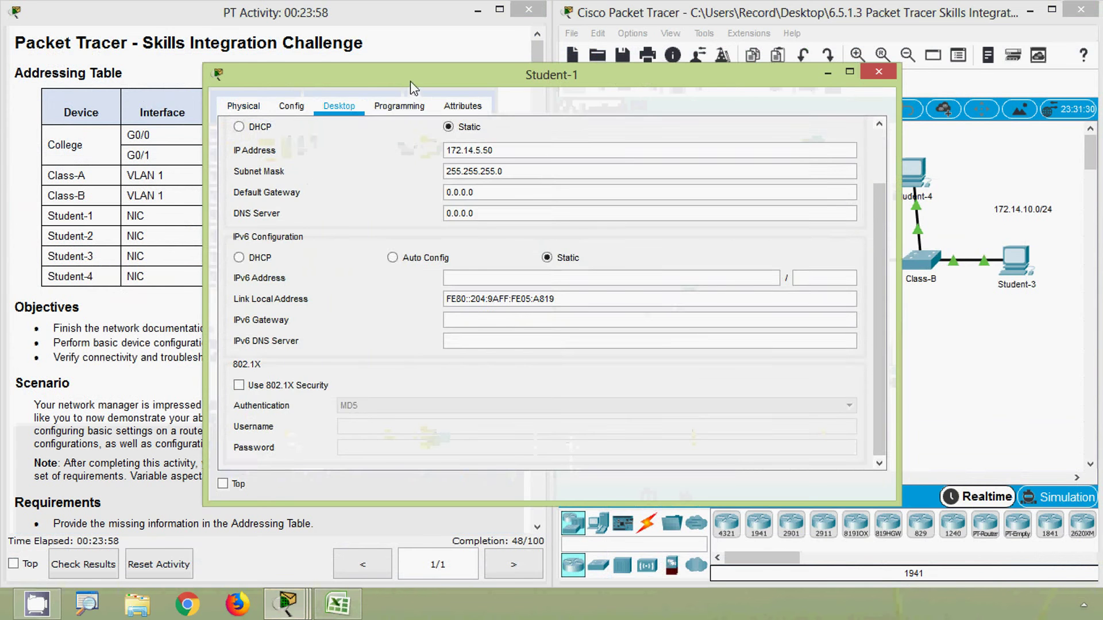
left_click_drag(412, 87, 601, 58)
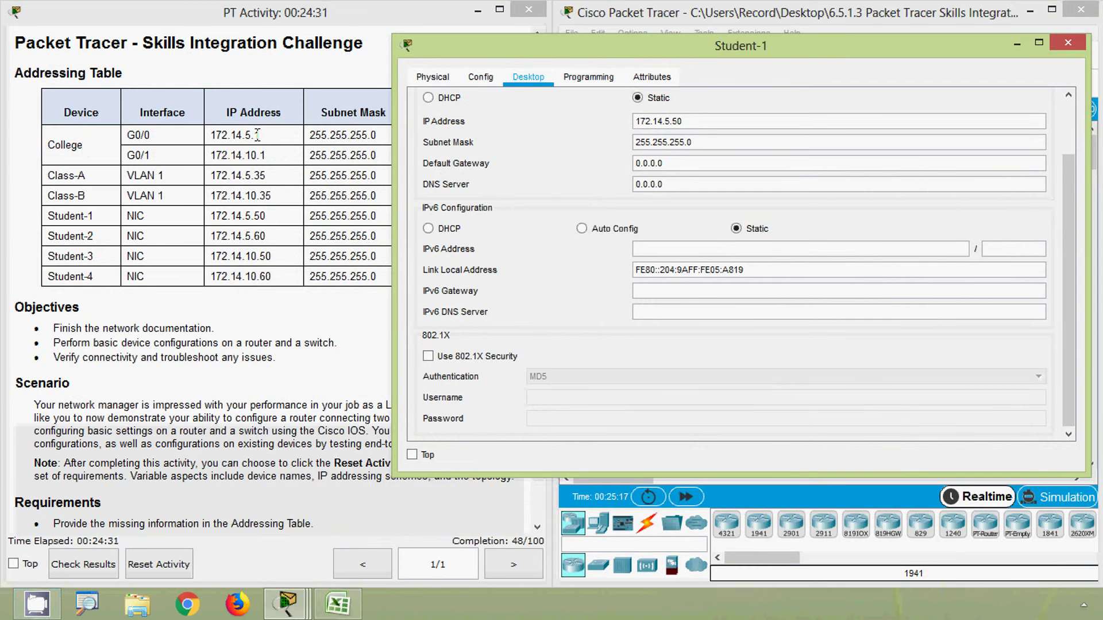
left_click_drag(261, 136, 214, 138)
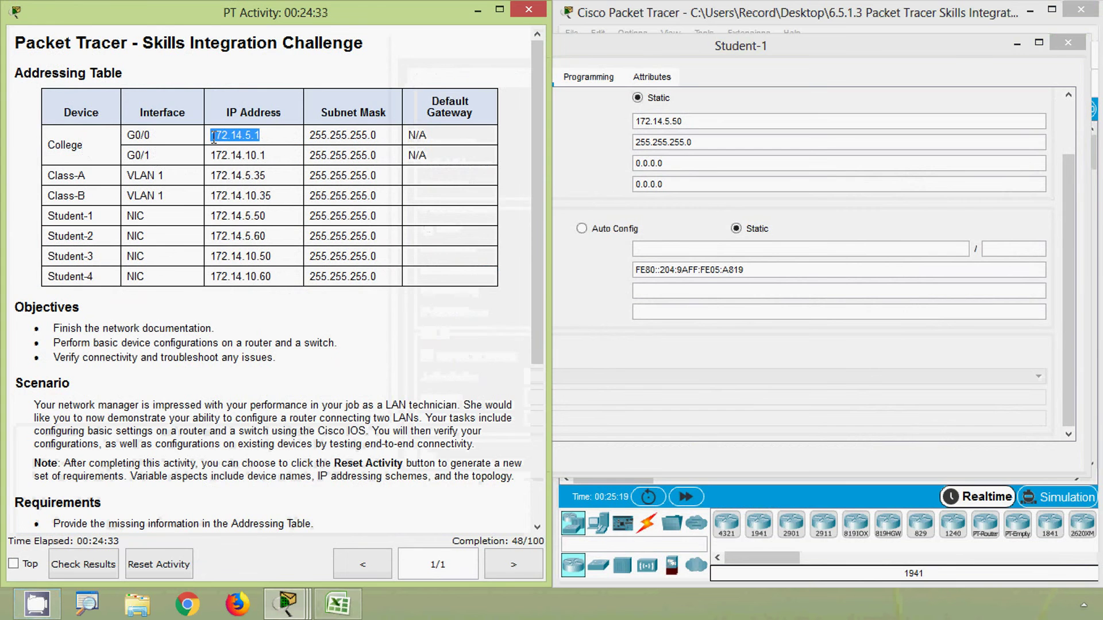
key("ctrl+c")
left_click(686, 163)
left_click_drag(685, 163, 597, 167)
key("ctrl+v")
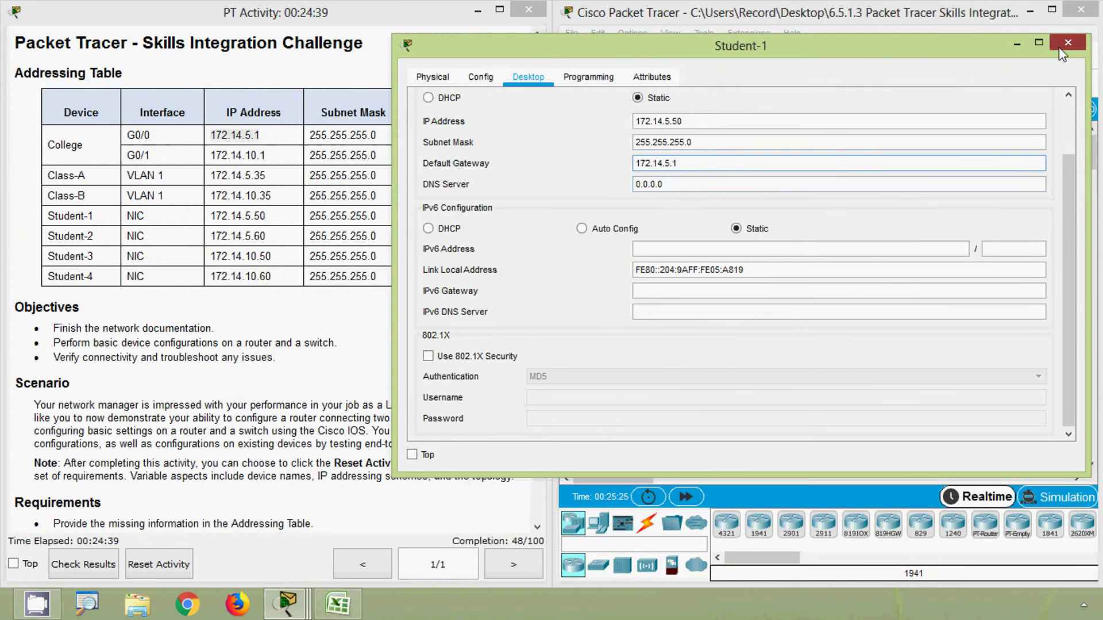
left_click(1050, 13)
left_click(769, 402)
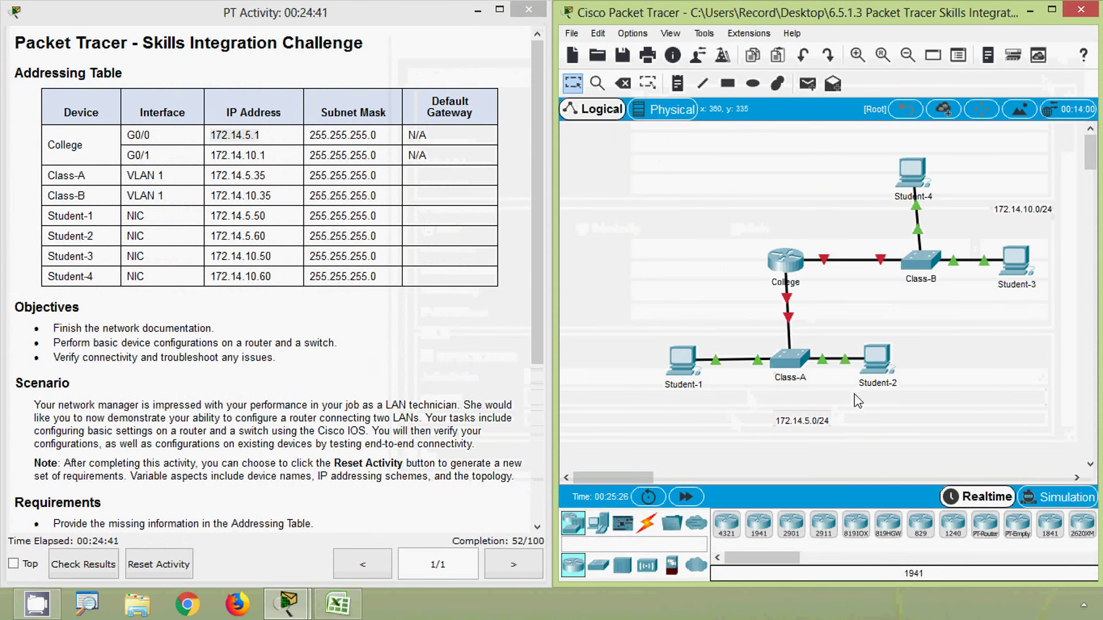
Set Student-2's default gateway to 172.14.5.1 in its IP Configuration
left_click(877, 365)
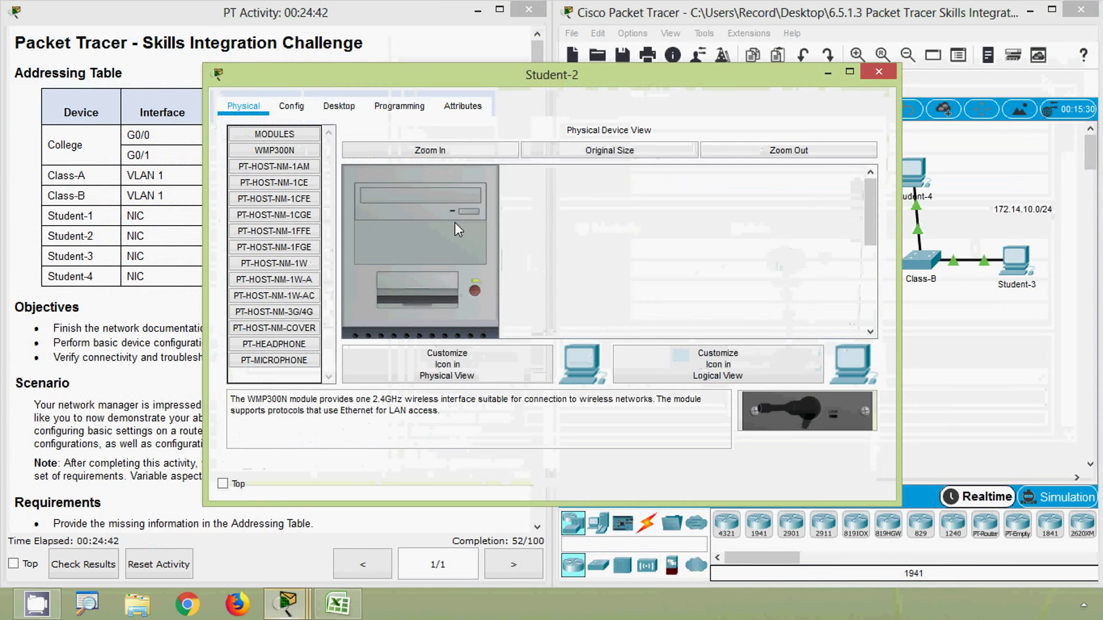
left_click(341, 107)
left_click(300, 165)
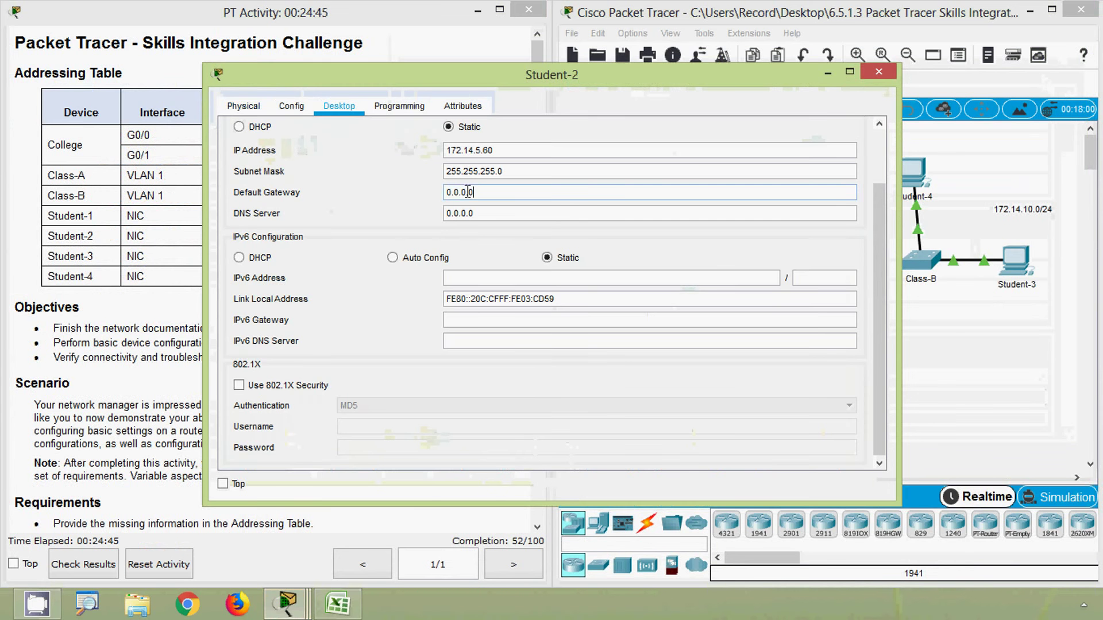
left_click_drag(472, 191, 366, 188)
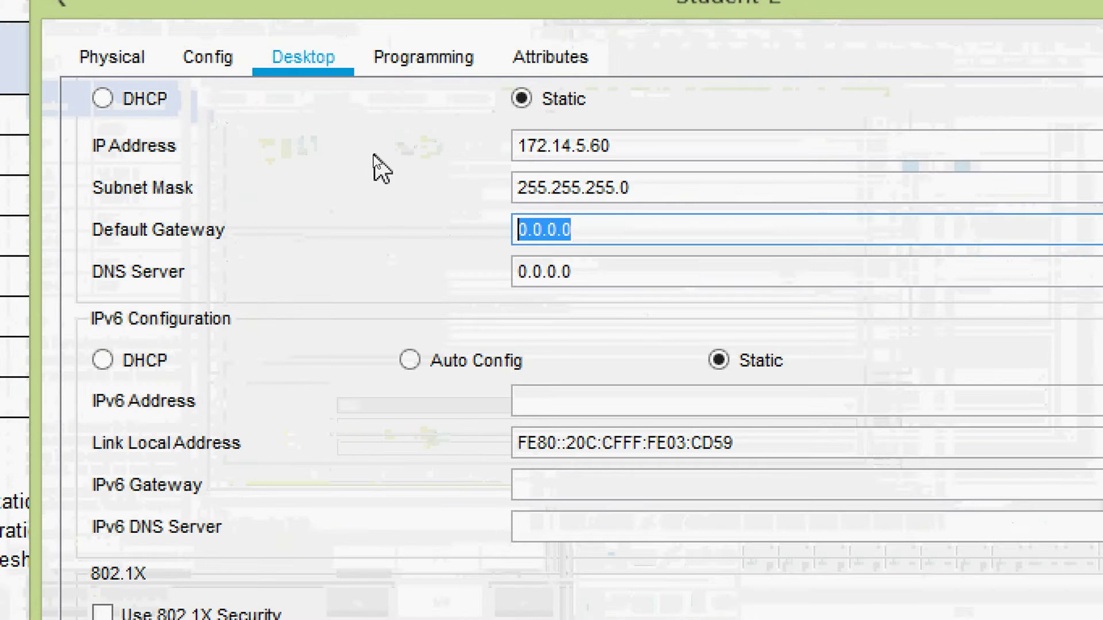
type("172.14.5.1")
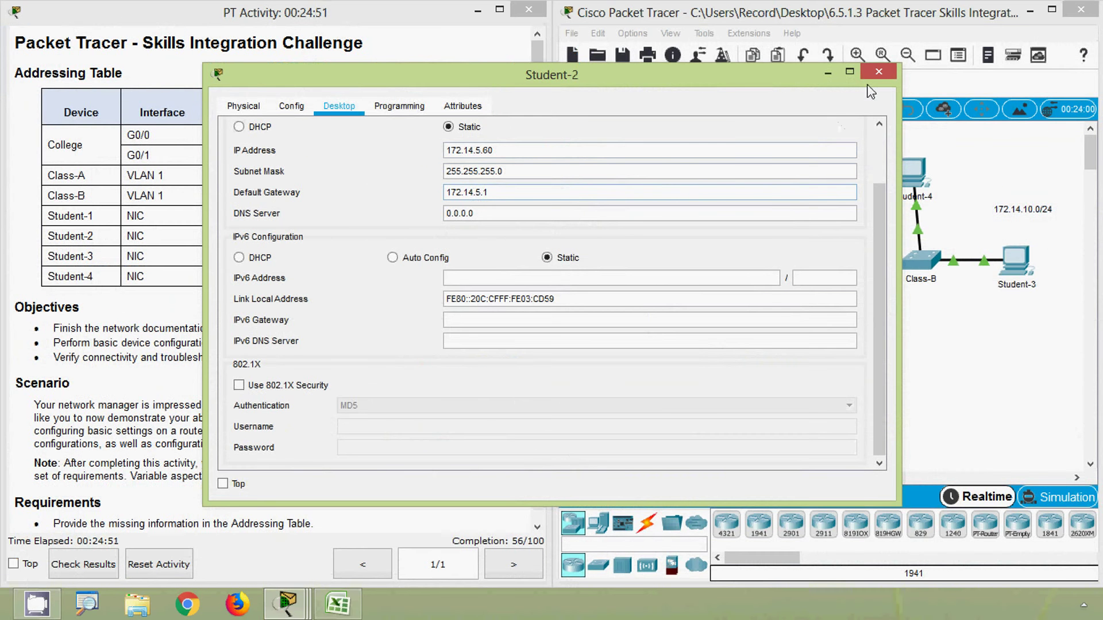
left_click(878, 71)
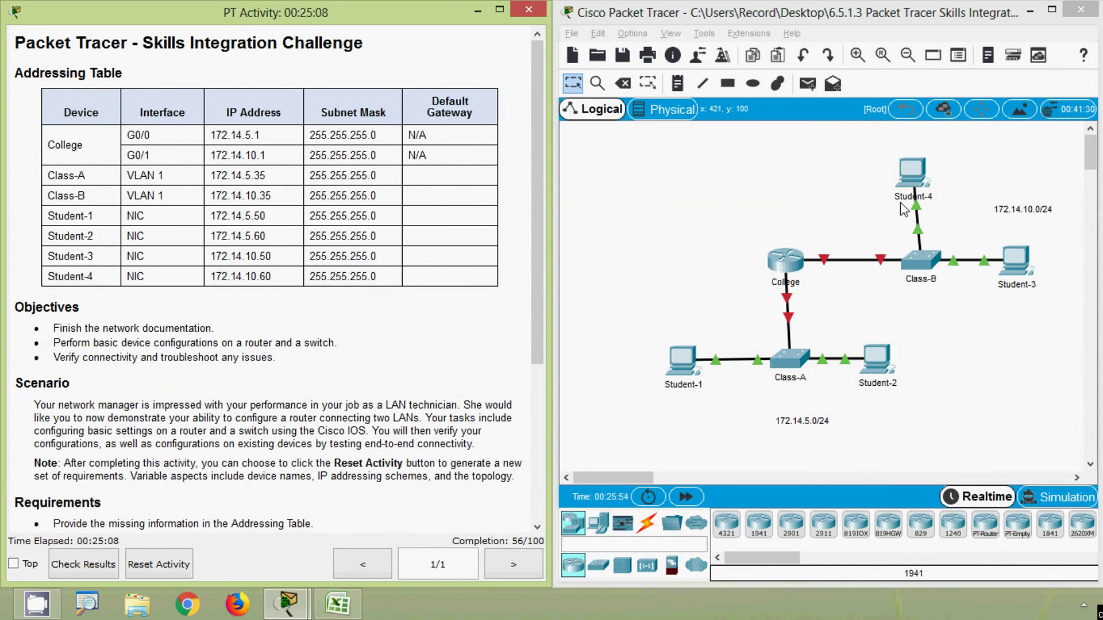
Set Student-3's default gateway to 172.14.10.1 using the College G0/1 address from the table
left_click(1017, 263)
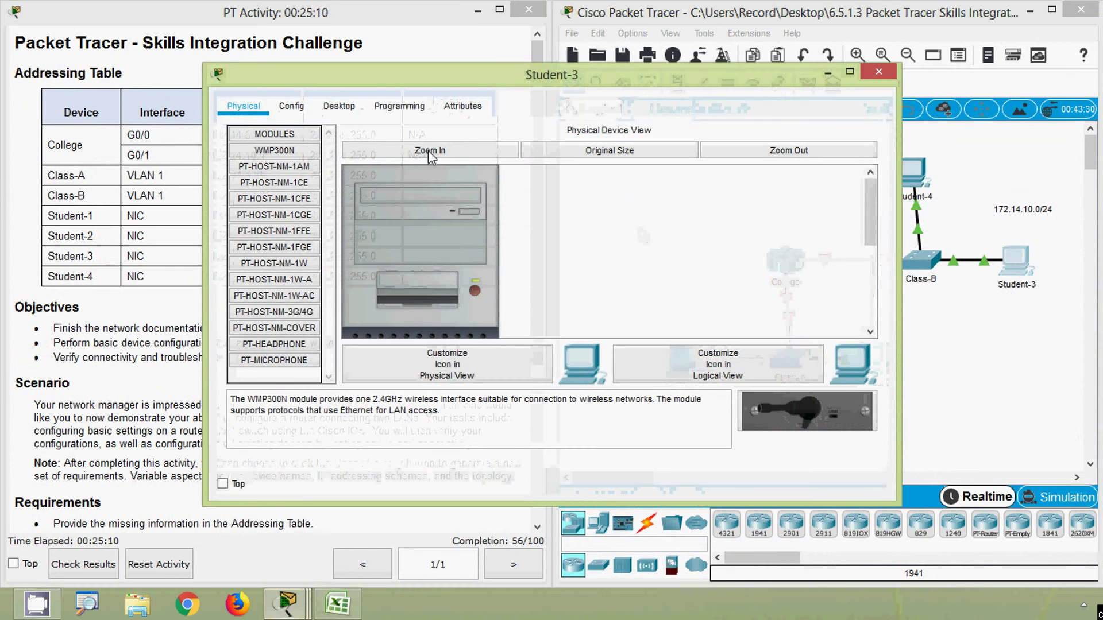
left_click(353, 107)
left_click(301, 146)
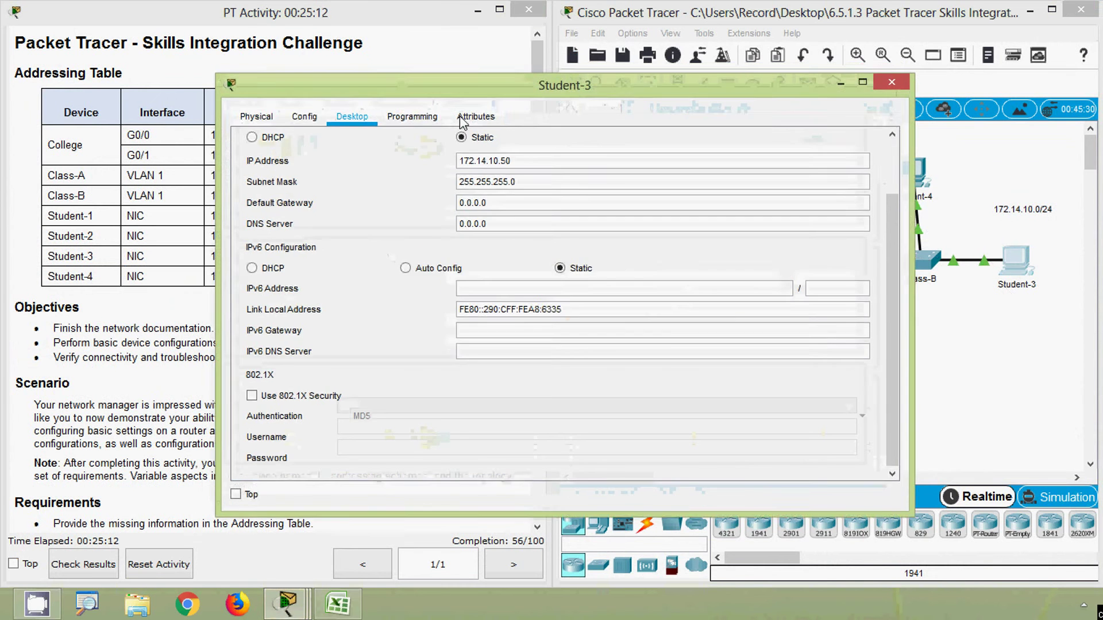
left_click_drag(565, 85, 756, 127)
left_click_drag(266, 155, 212, 156)
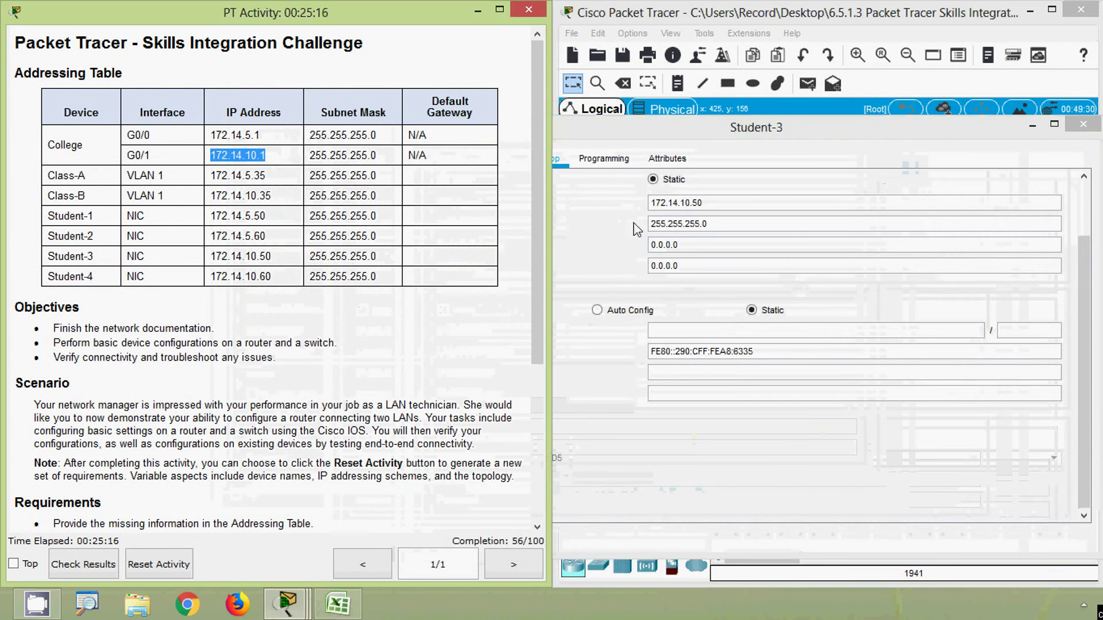
left_click(654, 244)
key("ctrl+v")
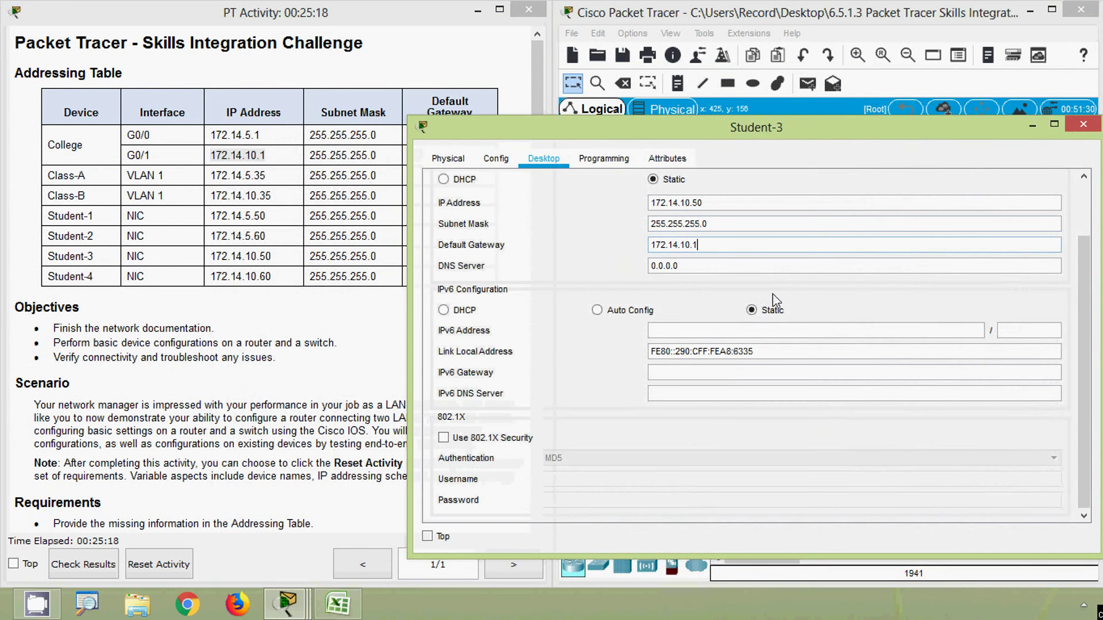
Close Student-3's window and give Student-4 the default gateway 172.14.10.1
left_click(1082, 124)
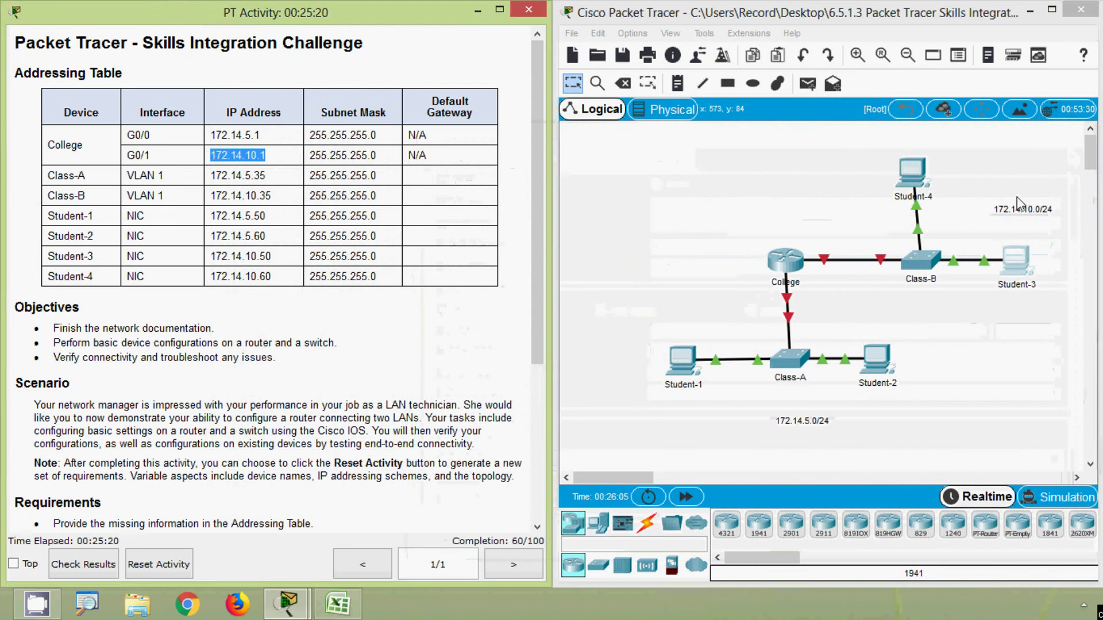
left_click(914, 178)
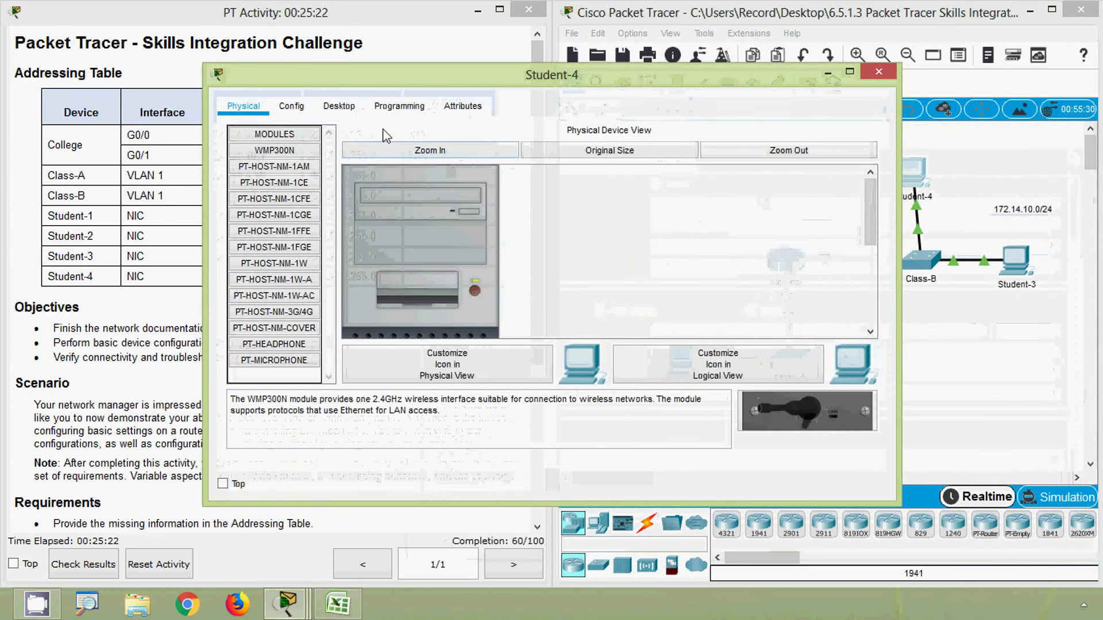
left_click(339, 107)
left_click(305, 173)
left_click_drag(491, 192, 403, 192)
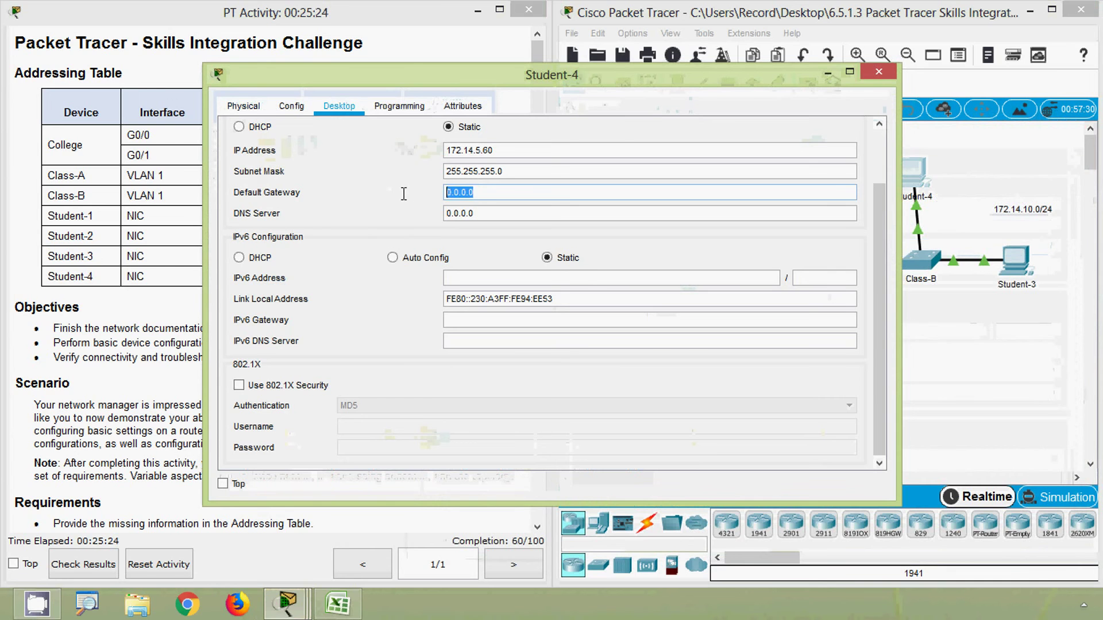
key("ctrl+v")
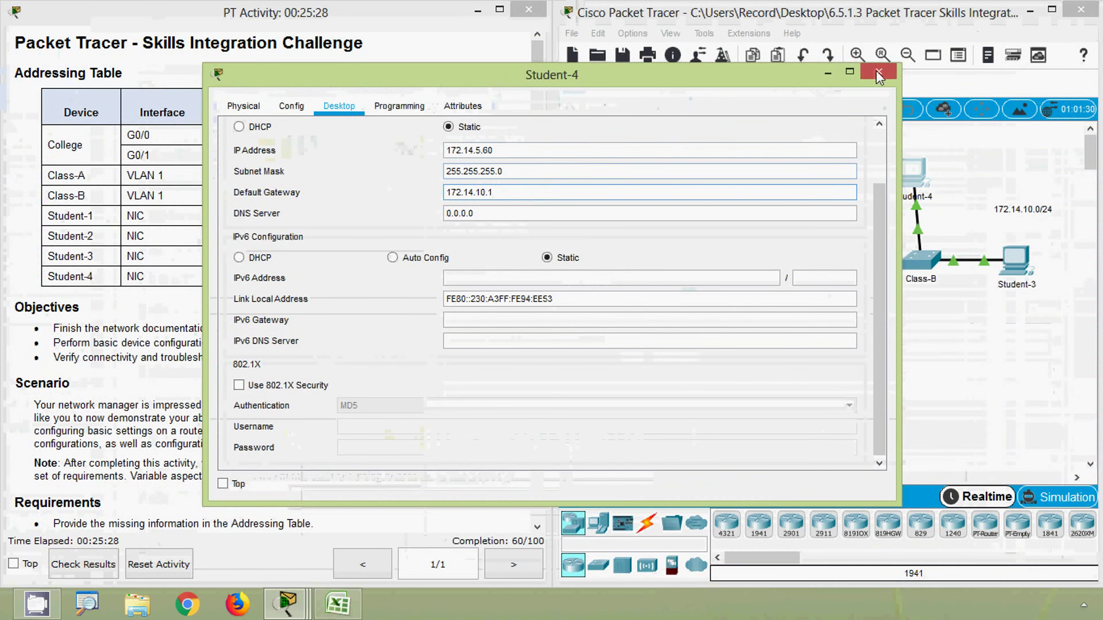
left_click(870, 82)
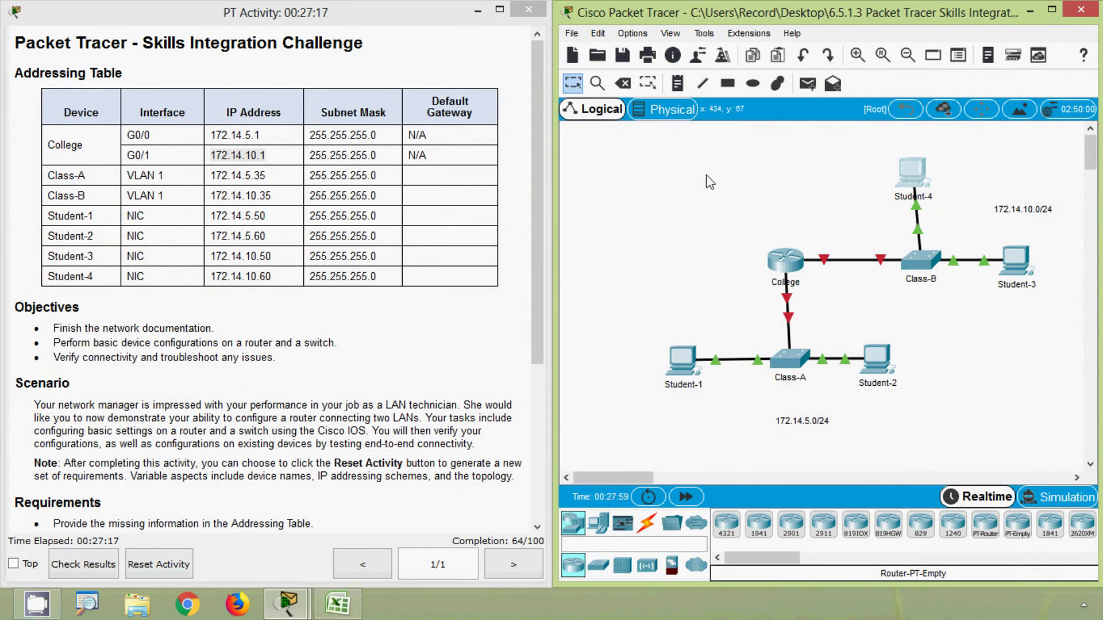
Correct Student-4's IP address to 172.14.10.60 by changing the third octet from 5 to 10
left_click(912, 172)
left_click(319, 190)
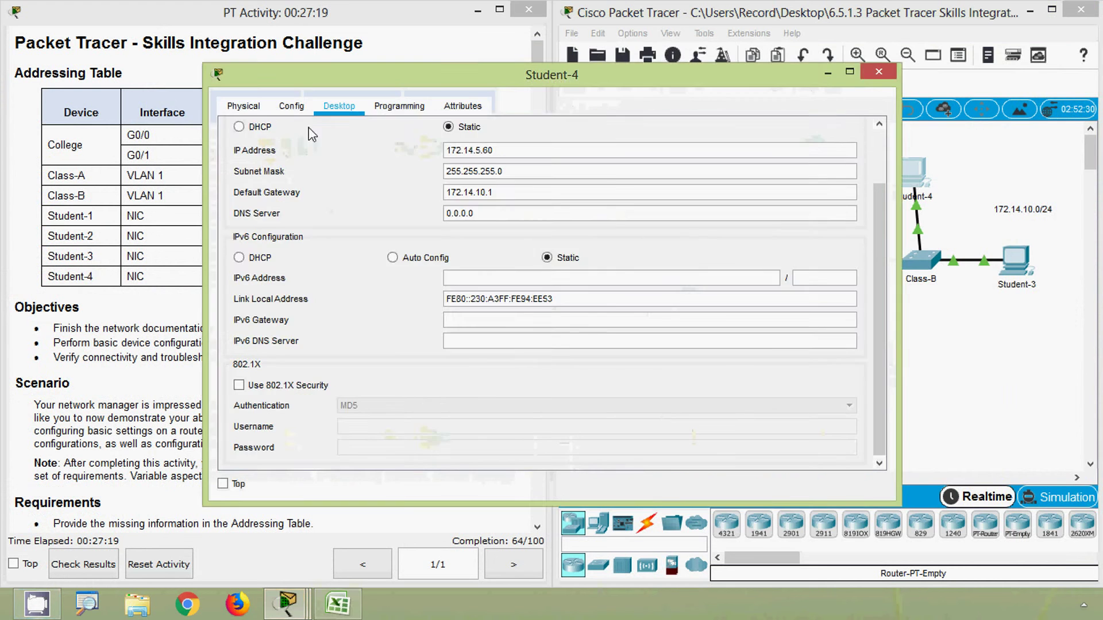
left_click_drag(310, 76, 608, 42)
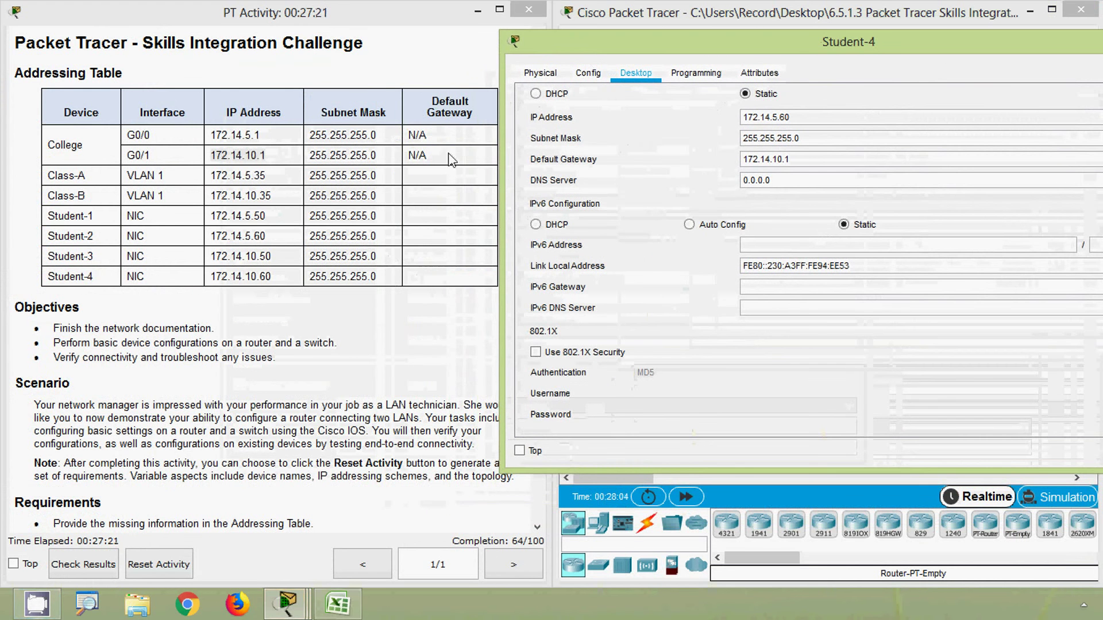
left_click(176, 211)
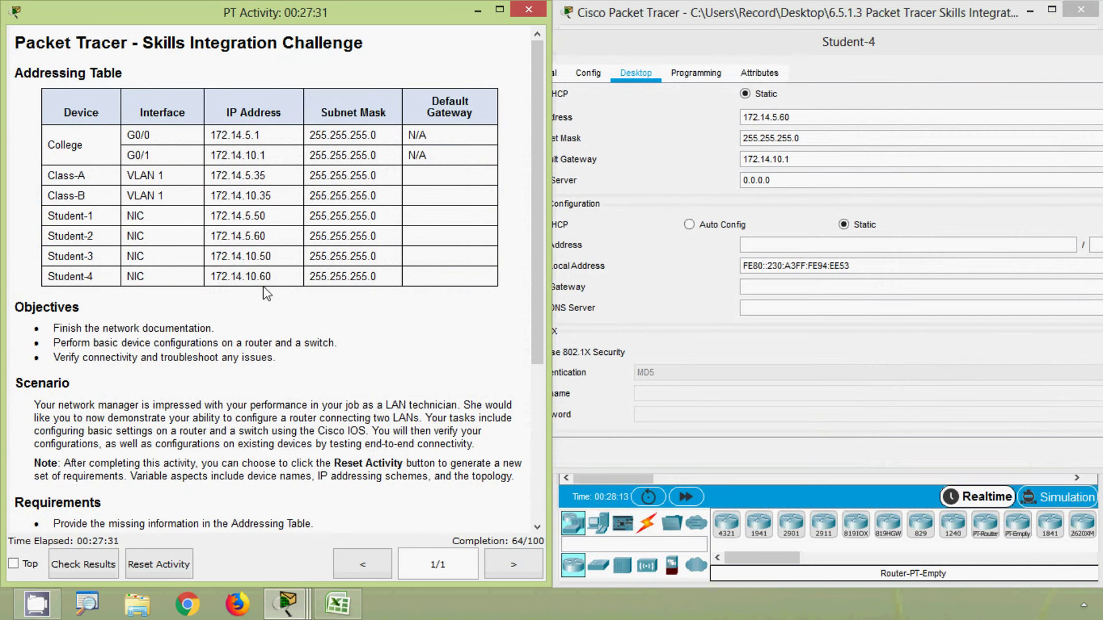
left_click(696, 141)
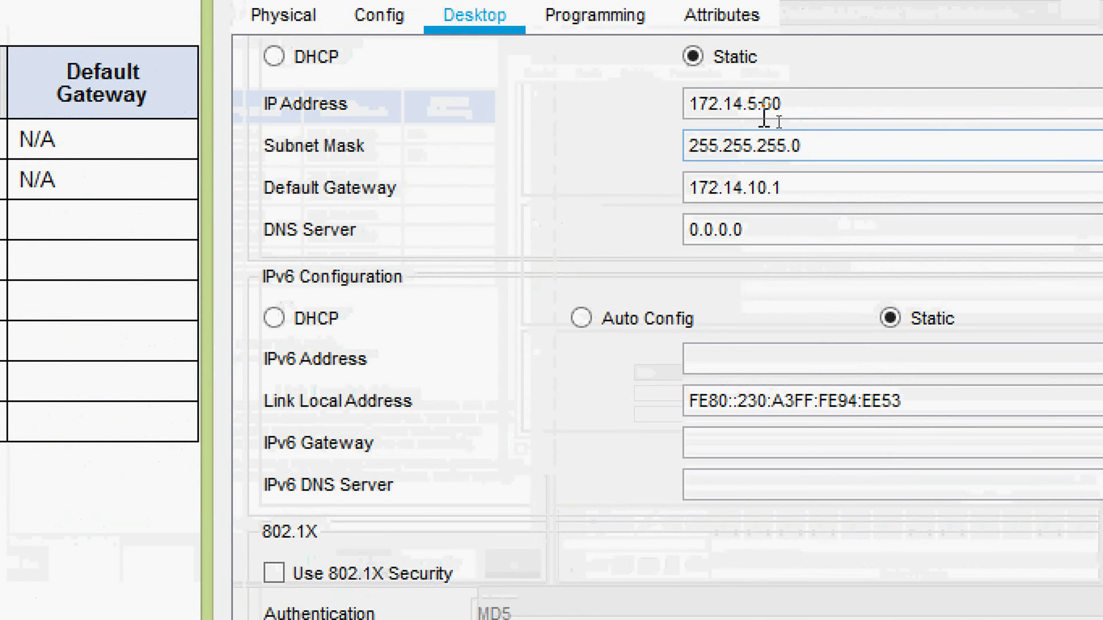
left_click(761, 111)
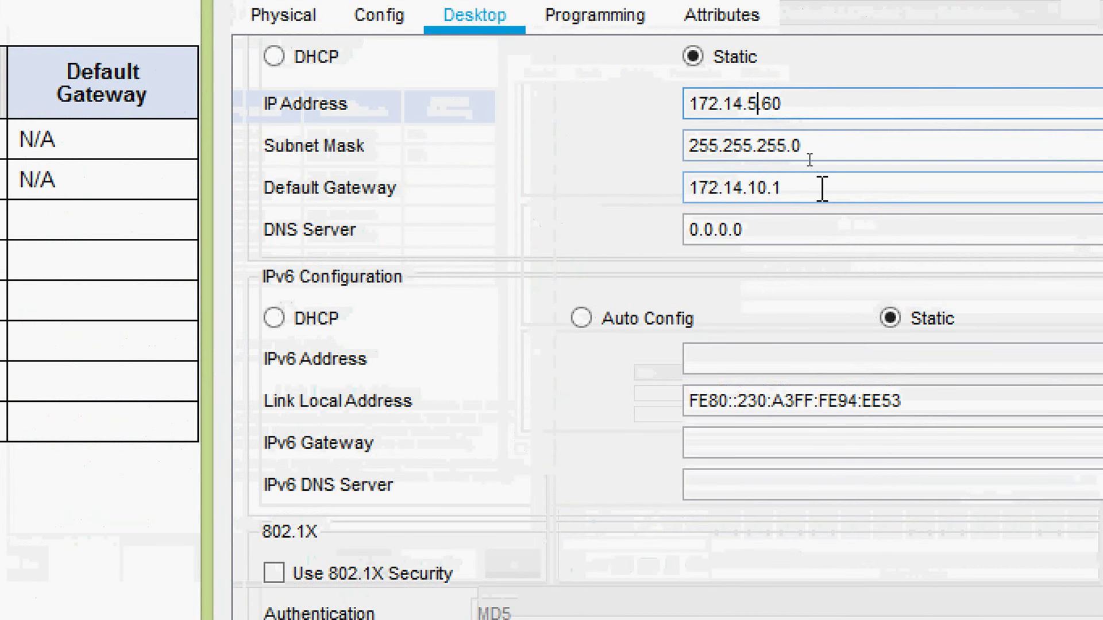
key("BackSpace")
type("10")
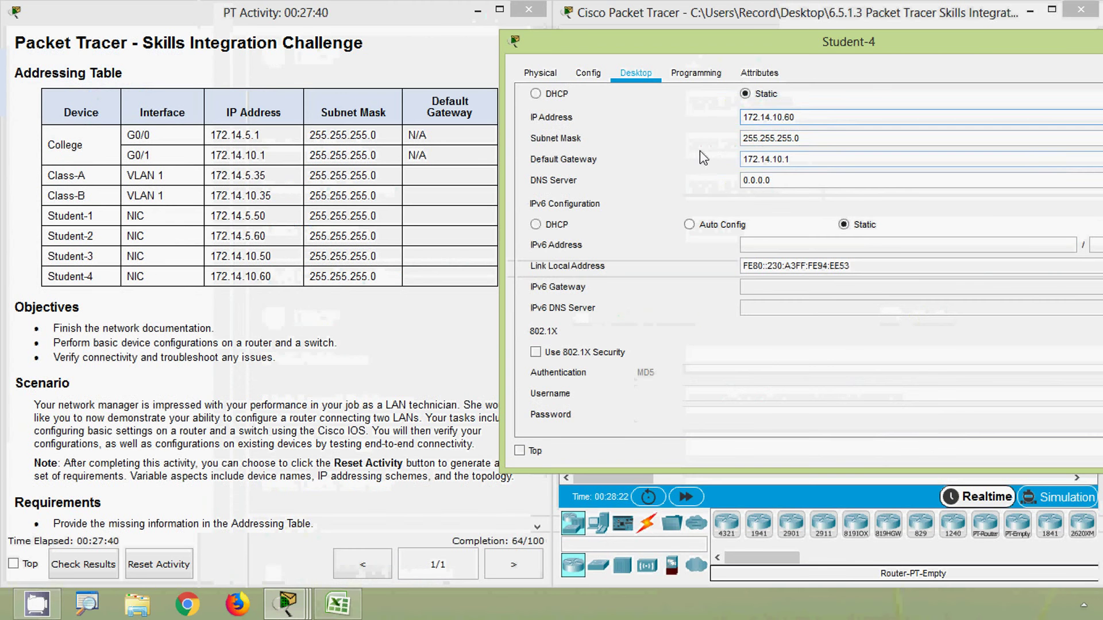
left_click(695, 150)
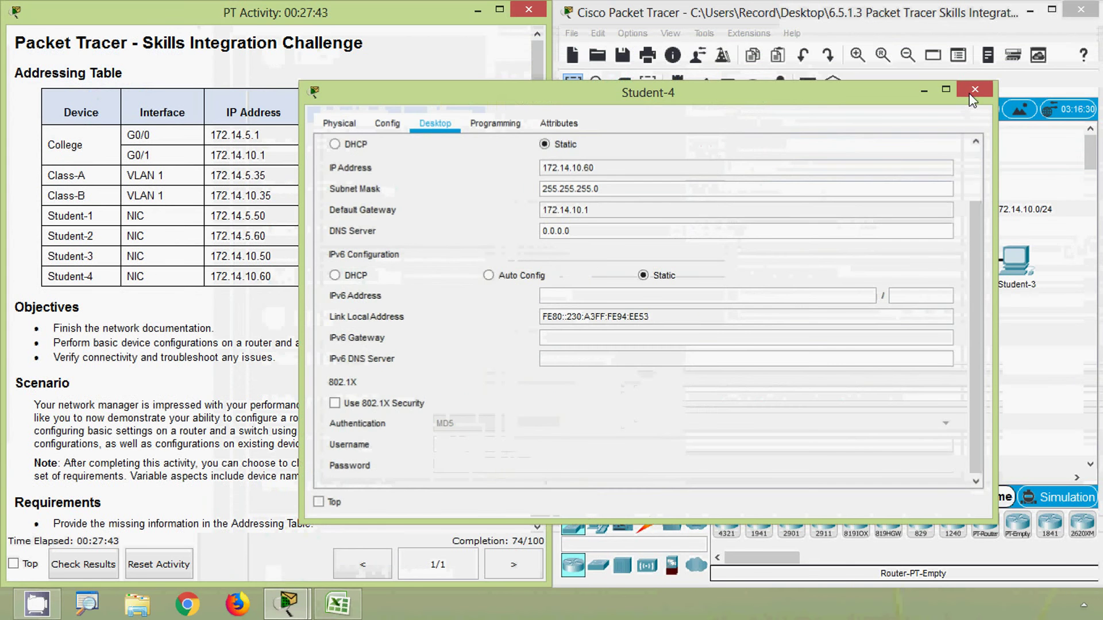
left_click(972, 80)
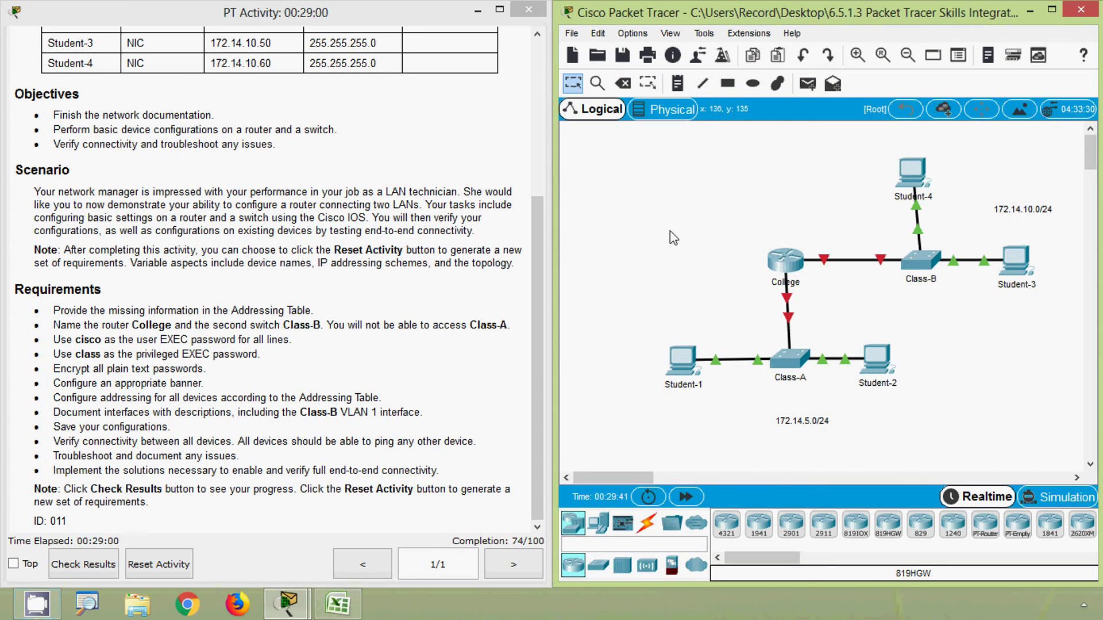
On the Class-B switch CLI, return to privileged mode and display the running configuration
left_click(921, 266)
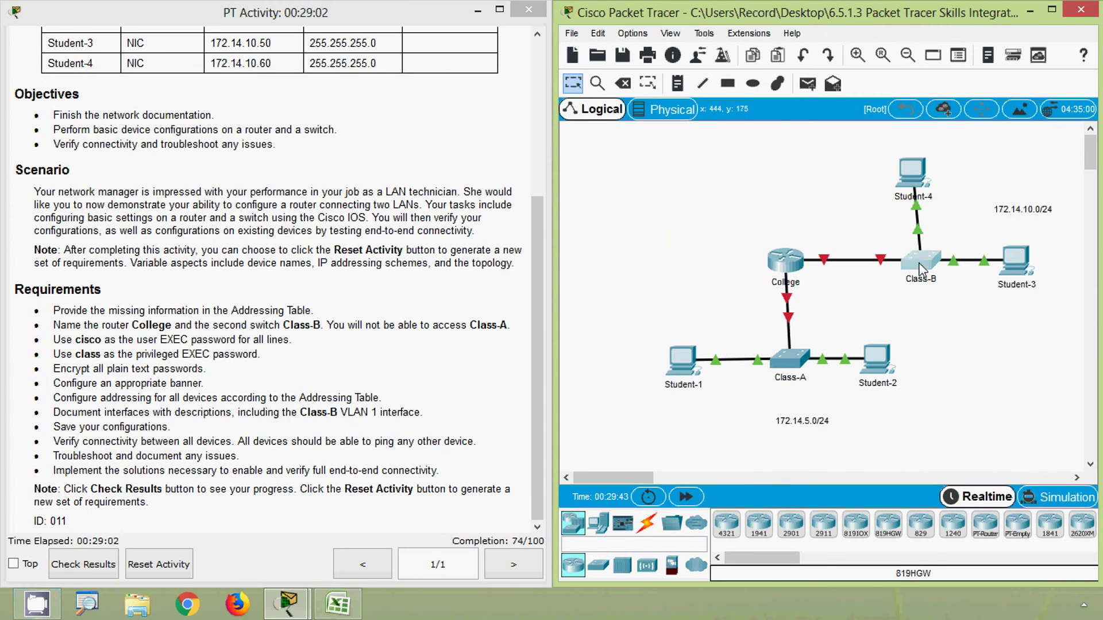
left_click_drag(466, 80, 488, 54)
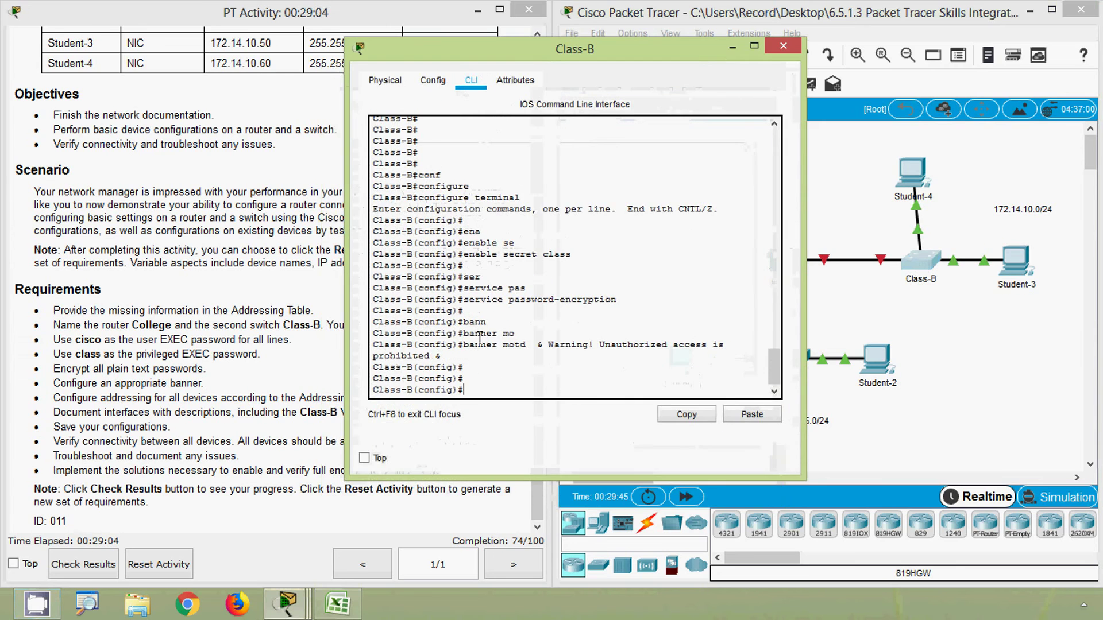
key("ctrl+z")
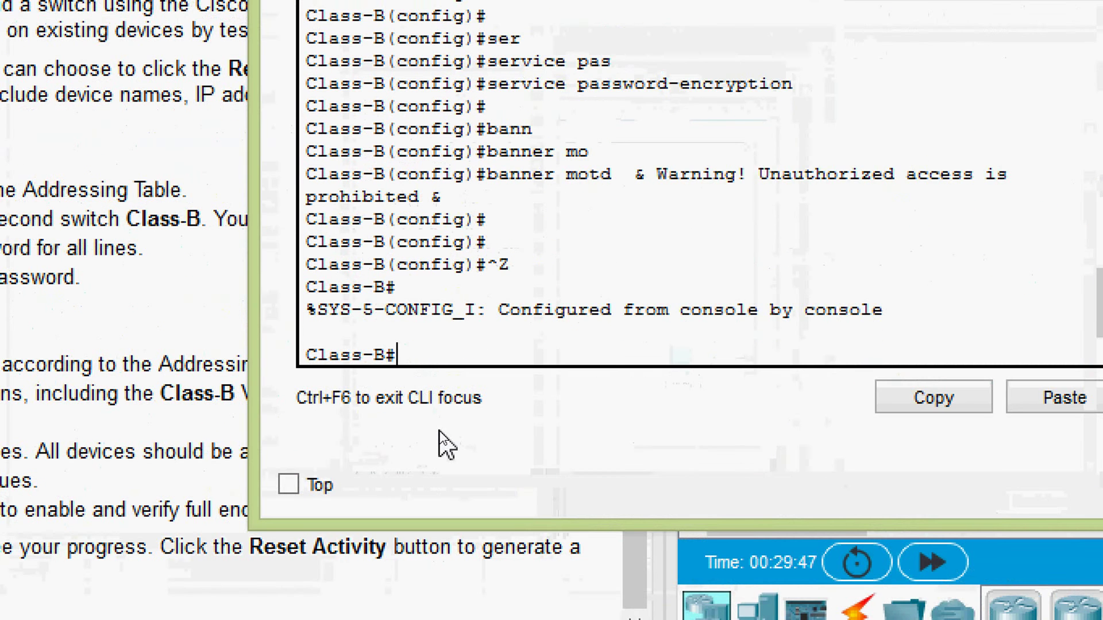
type("sh")
key("Tab")
type("ru")
key("Tab")
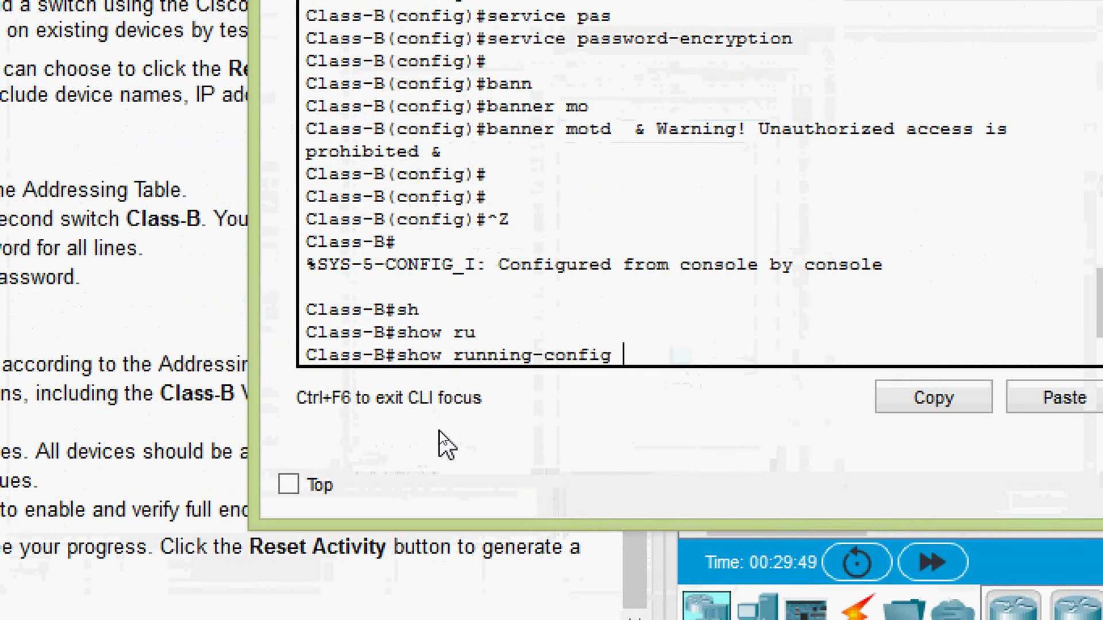
key("Return")
key("space")
key("space")
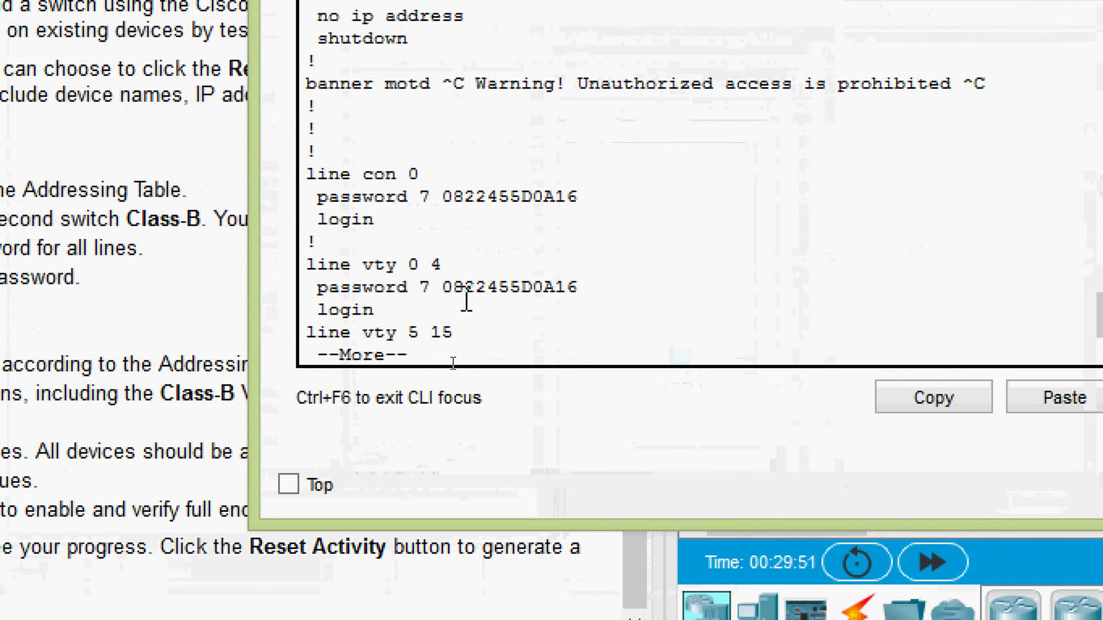
Review the output, highlighting VLAN 1's 'no ip address' and shutdown lines, then return to the Addressing Table
scroll(456, 232, "up", 2)
scroll(457, 233, "up", 2)
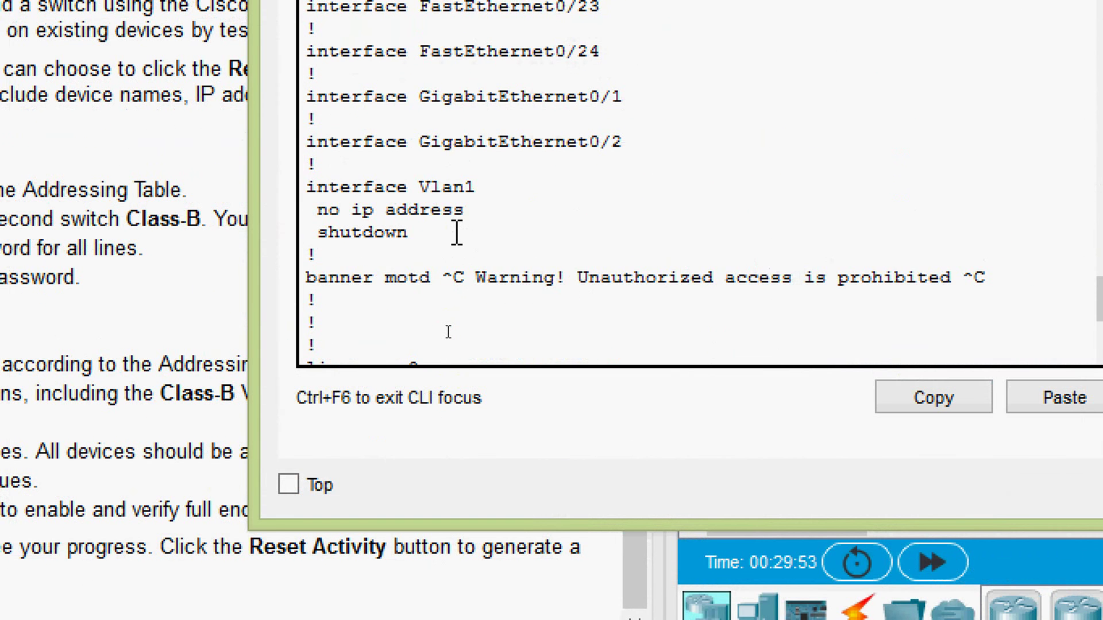
scroll(456, 232, "down", 6)
scroll(457, 233, "up", 5)
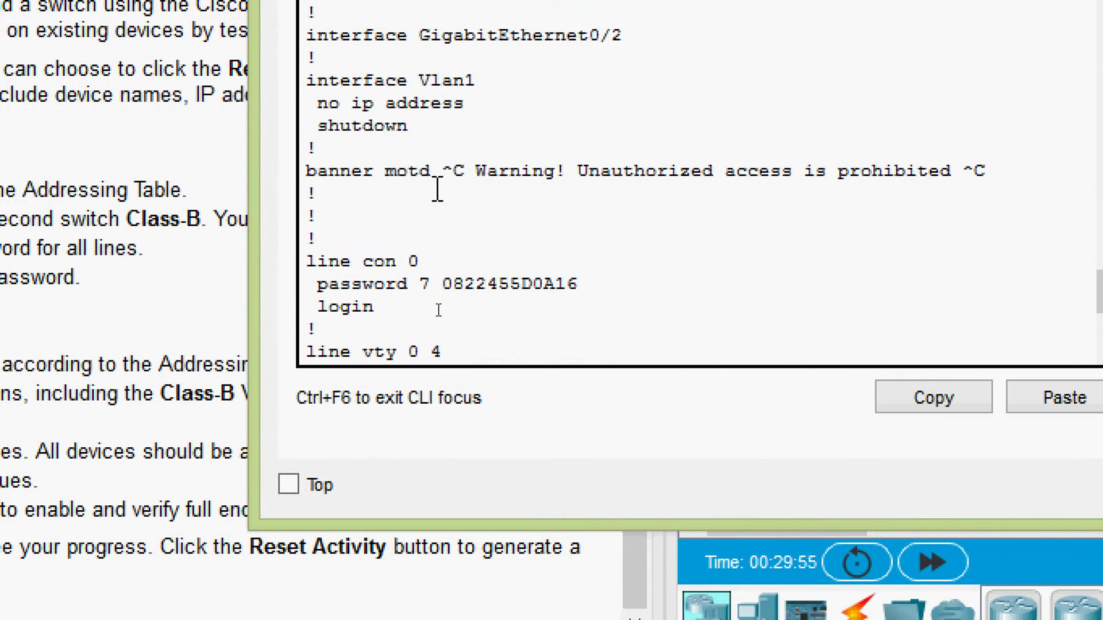
scroll(438, 192, "up", 2)
left_click_drag(306, 178, 475, 176)
left_click_drag(316, 199, 476, 197)
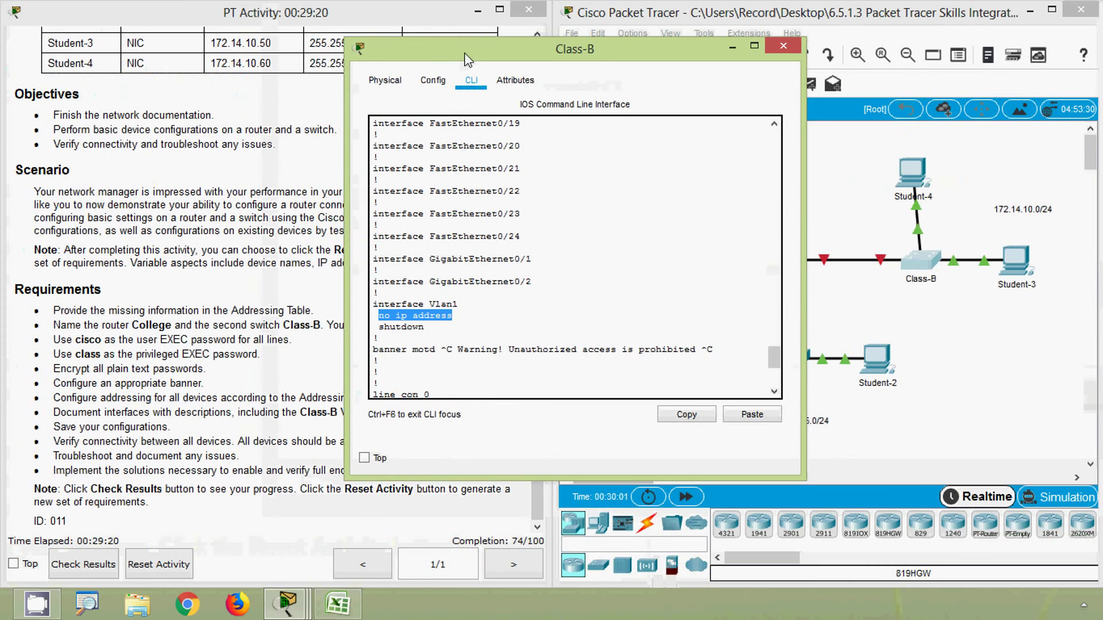
left_click_drag(463, 49, 517, 164)
left_click(326, 166)
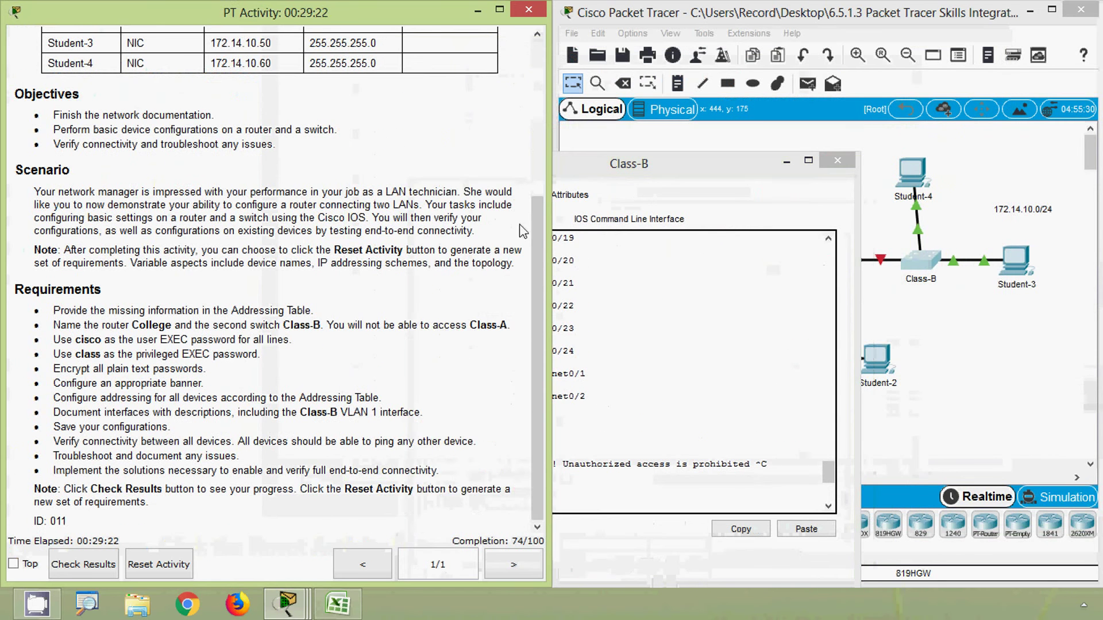
scroll(313, 241, "up", 3)
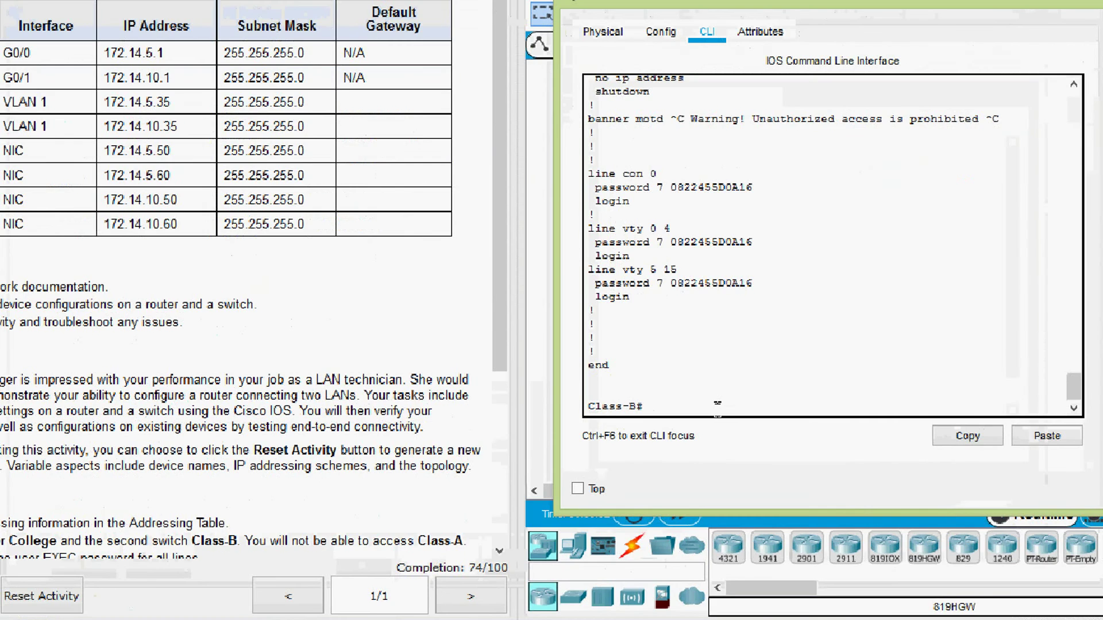
On Class-B, enter global configuration and the interface vlan 1 configuration
key("Return")
key("Return")
type("c")
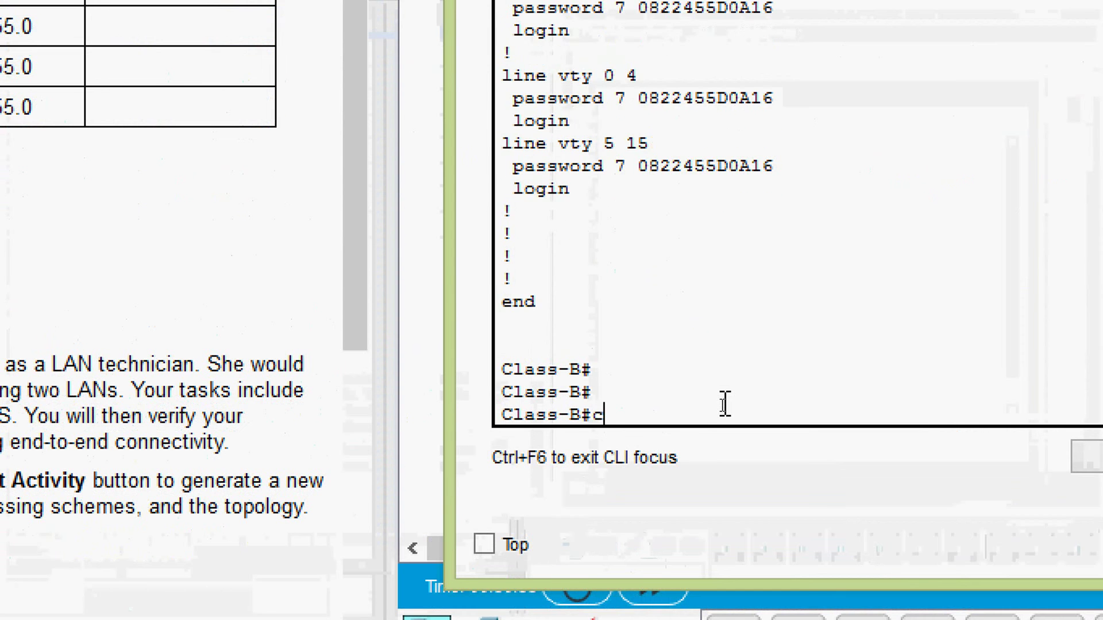
type("onf")
key("Tab")
type("t")
key("Tab")
key("Return")
key("Return")
type("int")
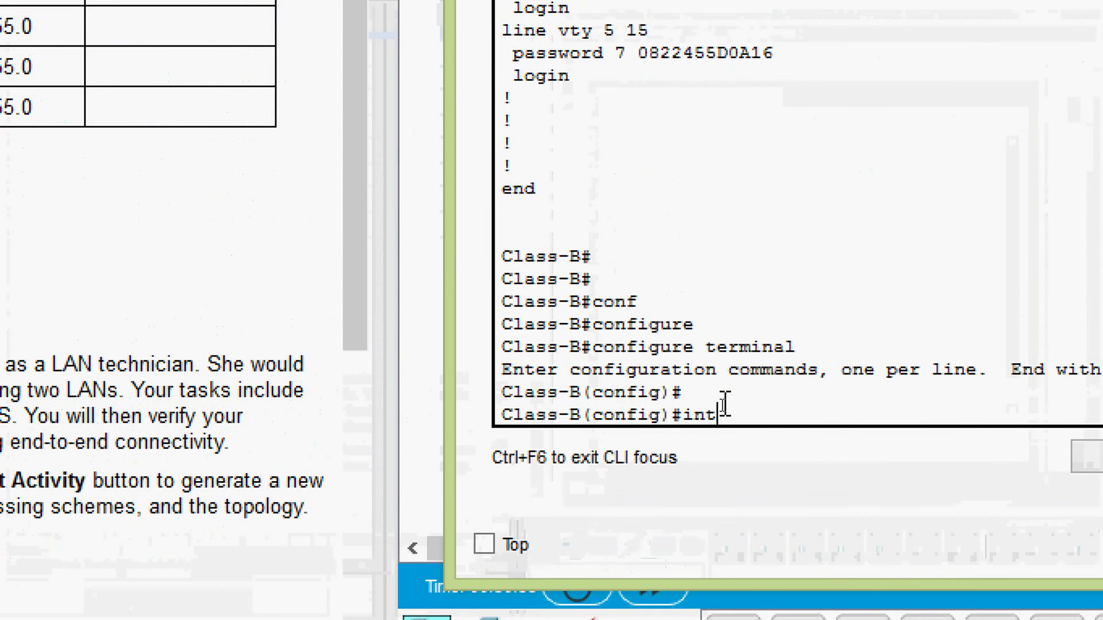
type("er")
key("Tab")
type("v")
key("Tab")
type("1")
key("Return")
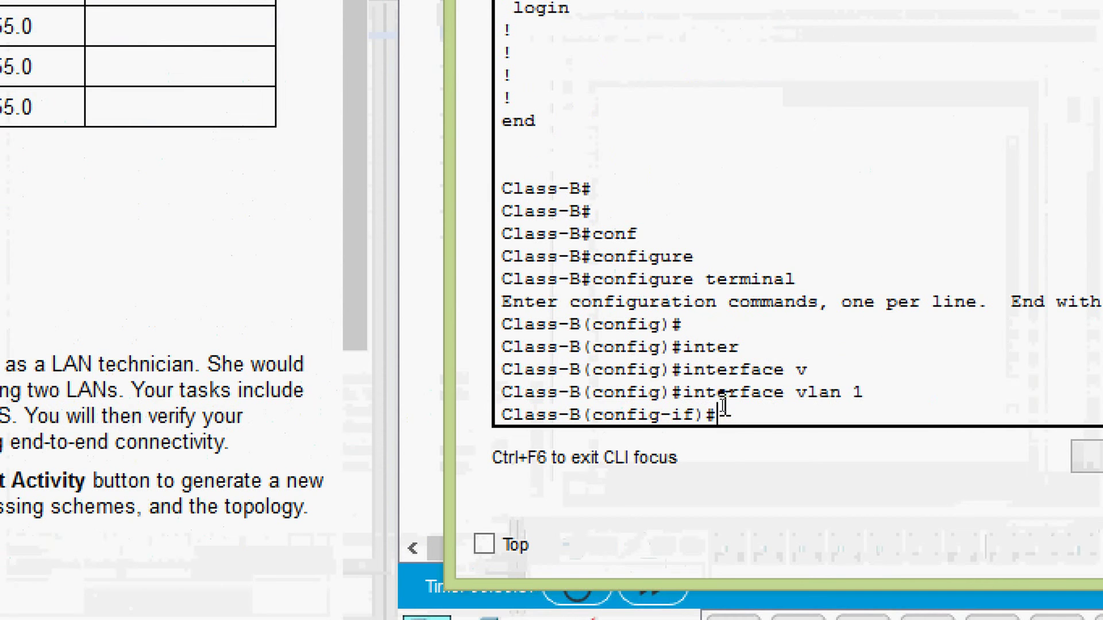
Assign VLAN 1 the IP 172.14.10.35 with mask 255.255.255.0, copied from the Addressing Table
type("ip ad")
key("Tab")
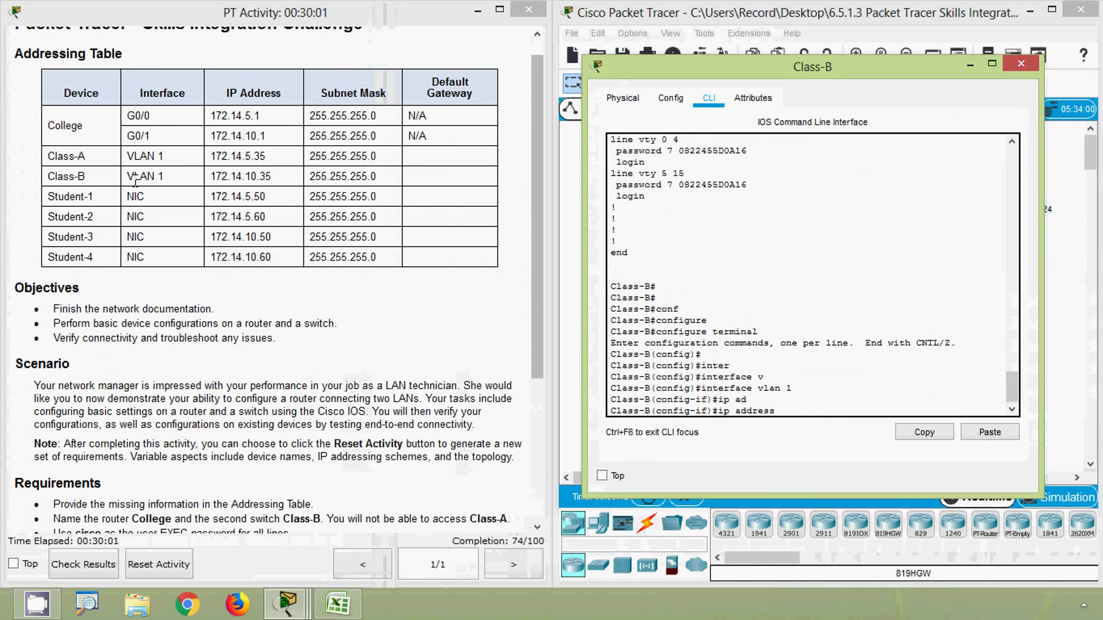
double_click(236, 175)
key("ctrl+c")
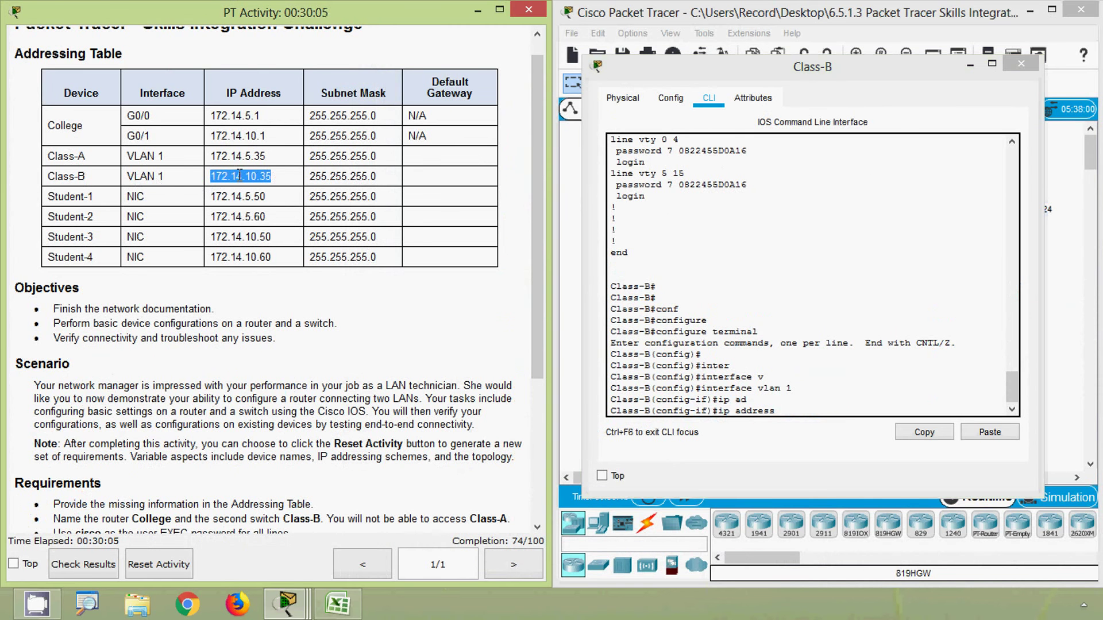
left_click(810, 409)
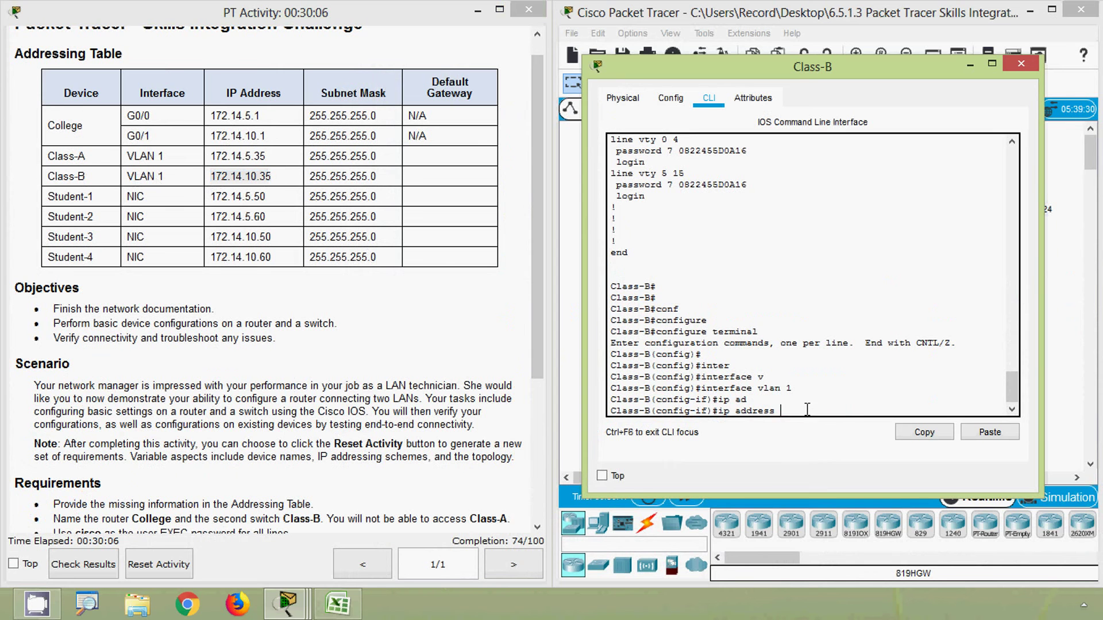
left_click(988, 432)
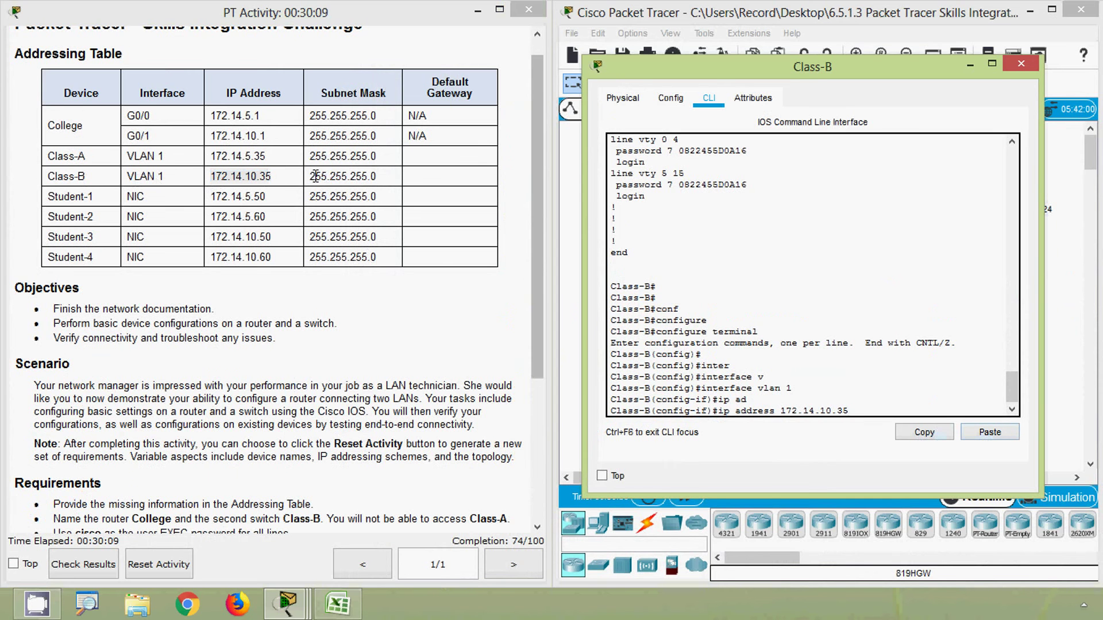
left_click_drag(313, 177, 384, 181)
key("ctrl+c")
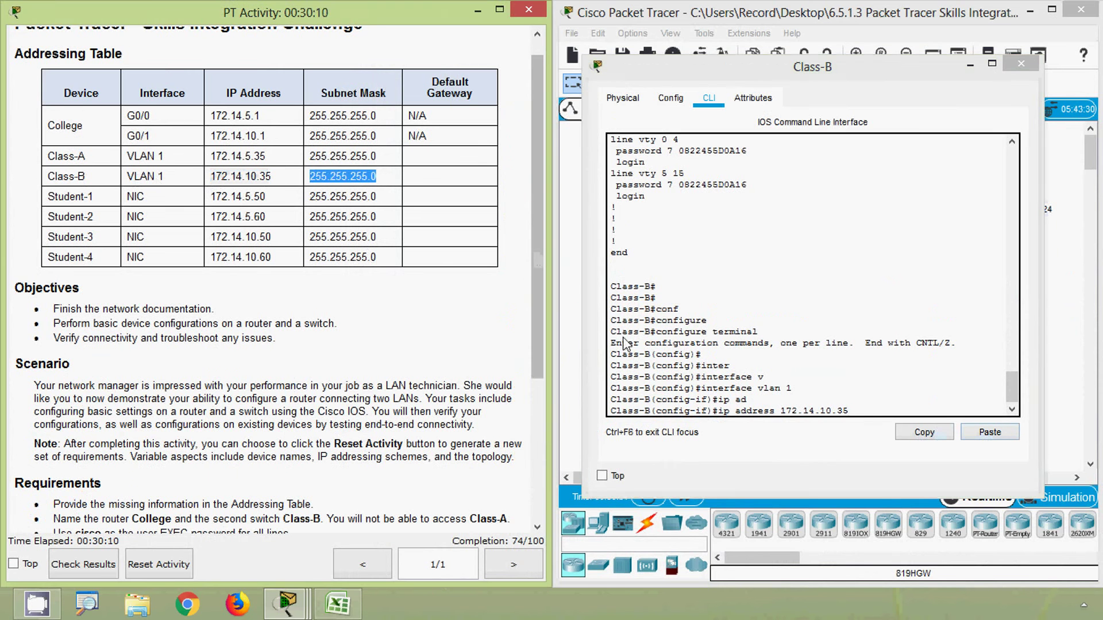
left_click(873, 410)
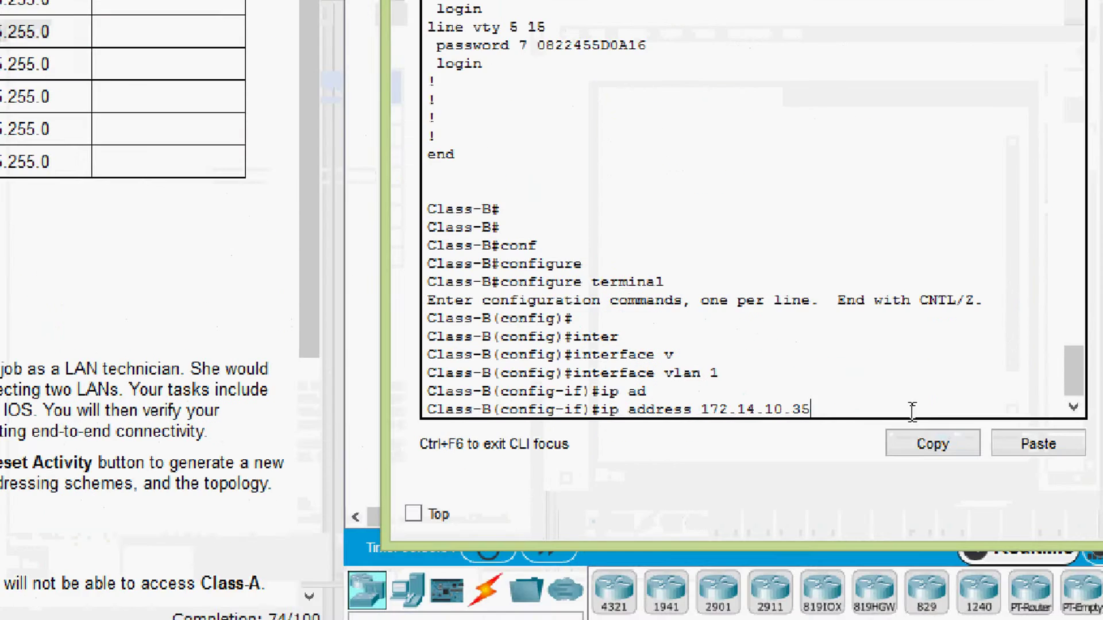
left_click(968, 454)
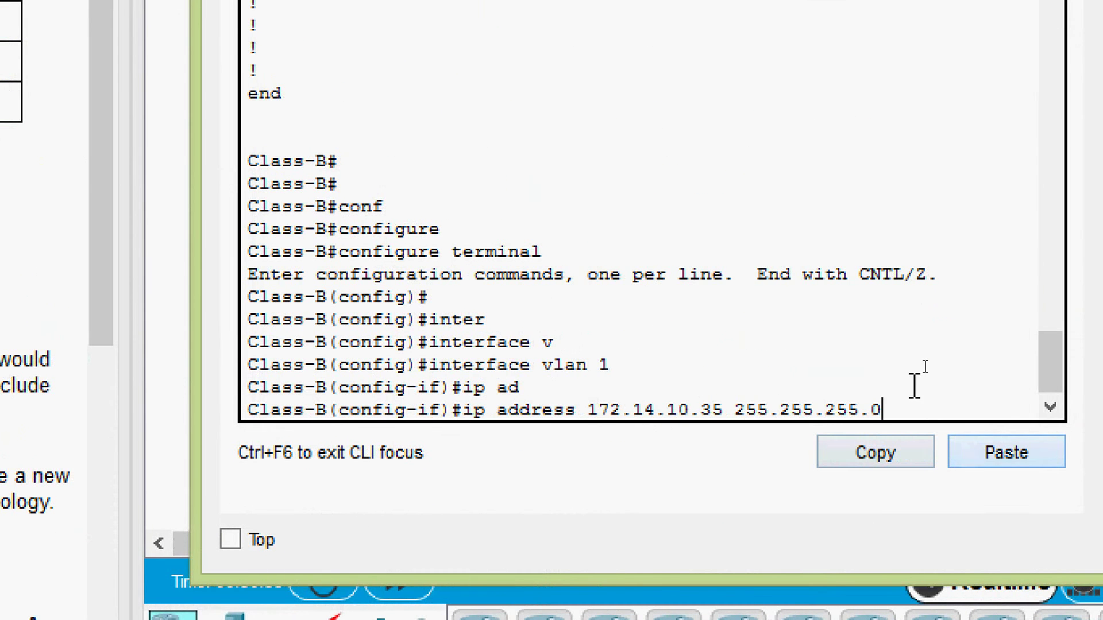
key("Return")
Enable VLAN 1 with no shutdown and copy College G0/1's address 172.14.10.1 from the table
type("no sh")
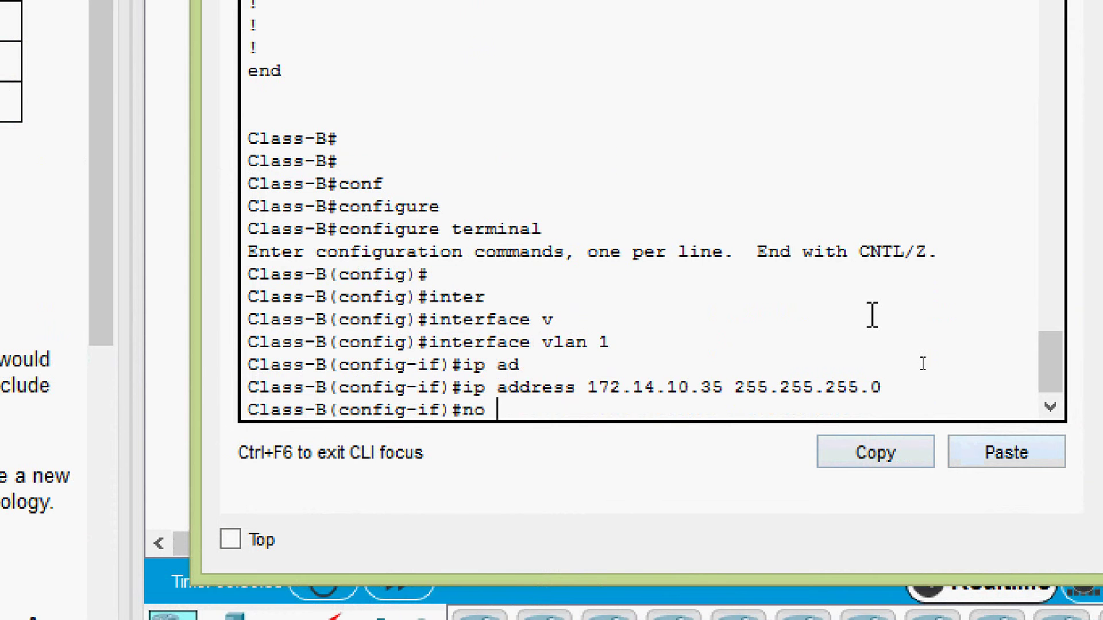
key("Tab")
key("Return")
key("Return")
key("Return")
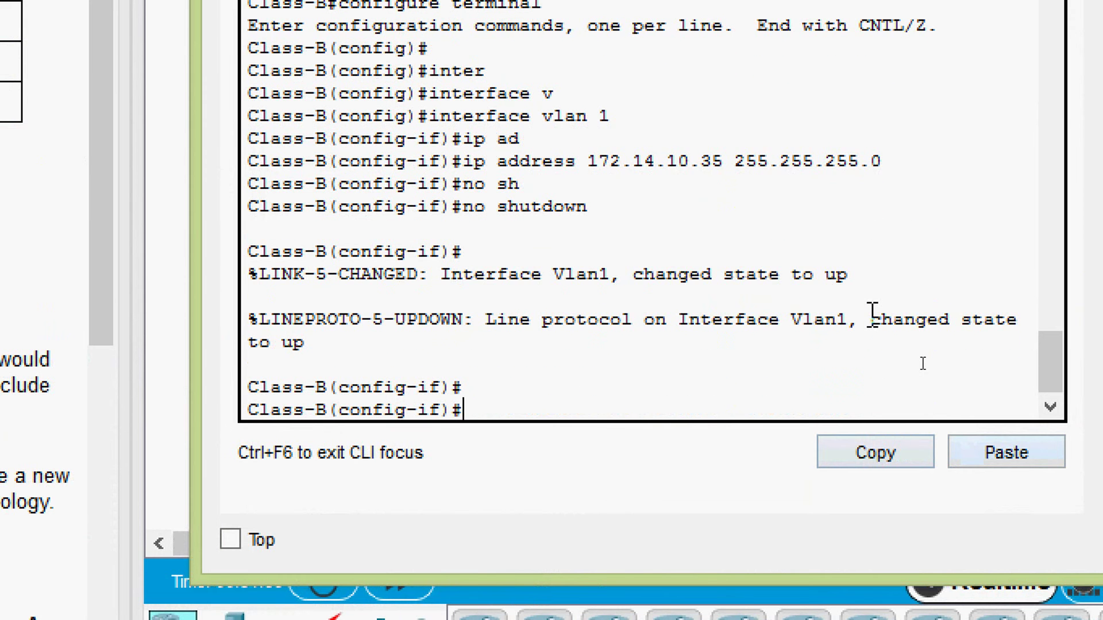
key("Return")
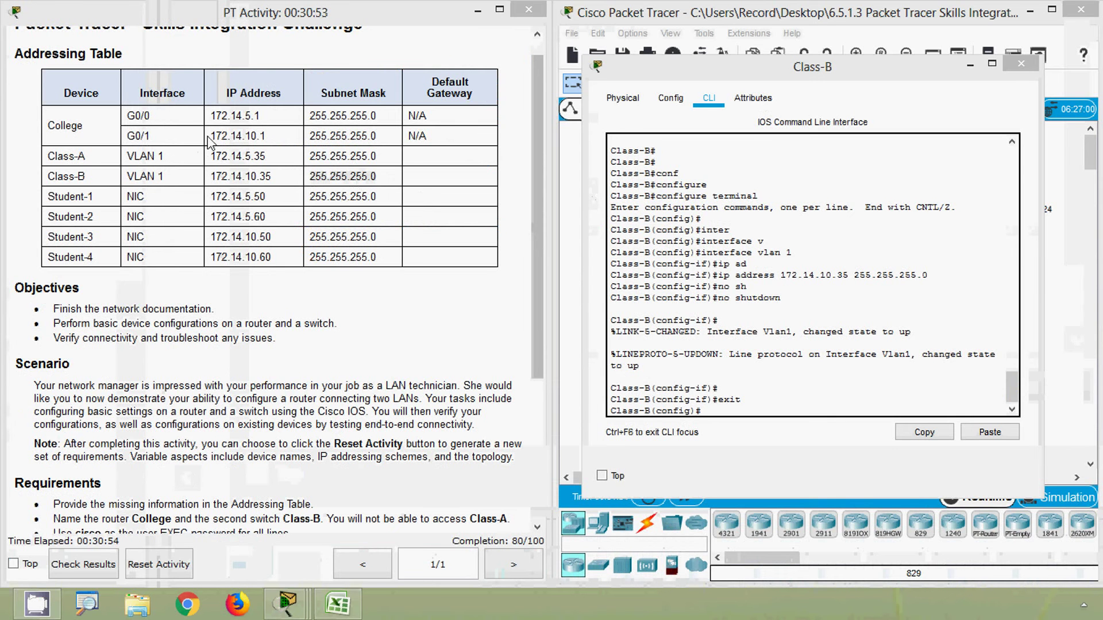
left_click_drag(210, 136, 275, 139)
key("ctrl+c")
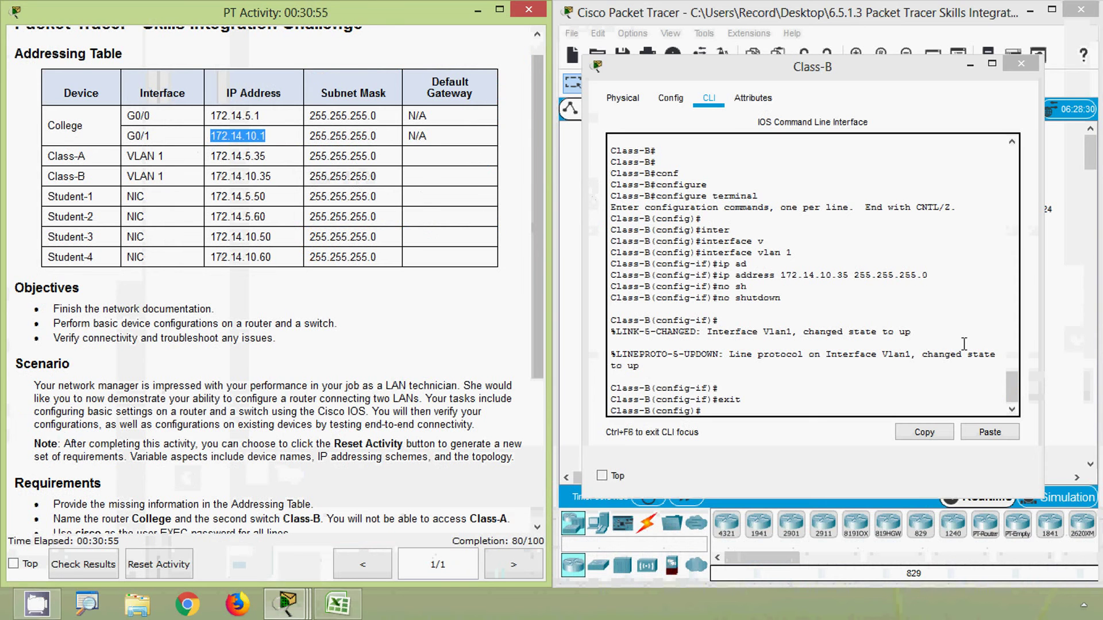
Enter ip default-gateway 172.14.10.1 on Class-B, then close the Class-B device window
left_click(1067, 321)
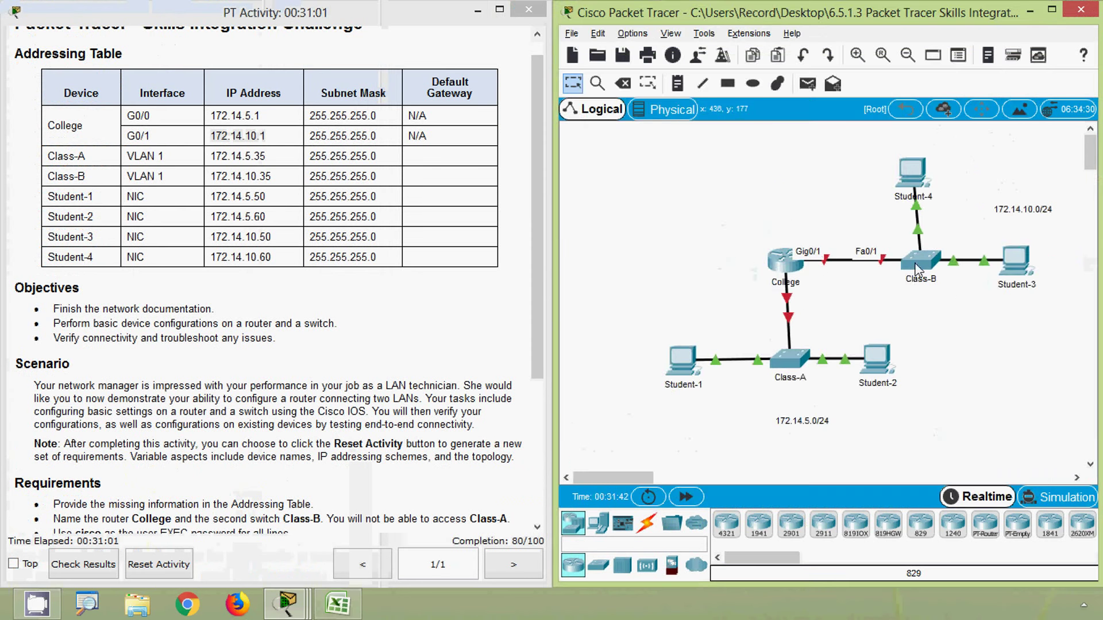
left_click(1014, 250)
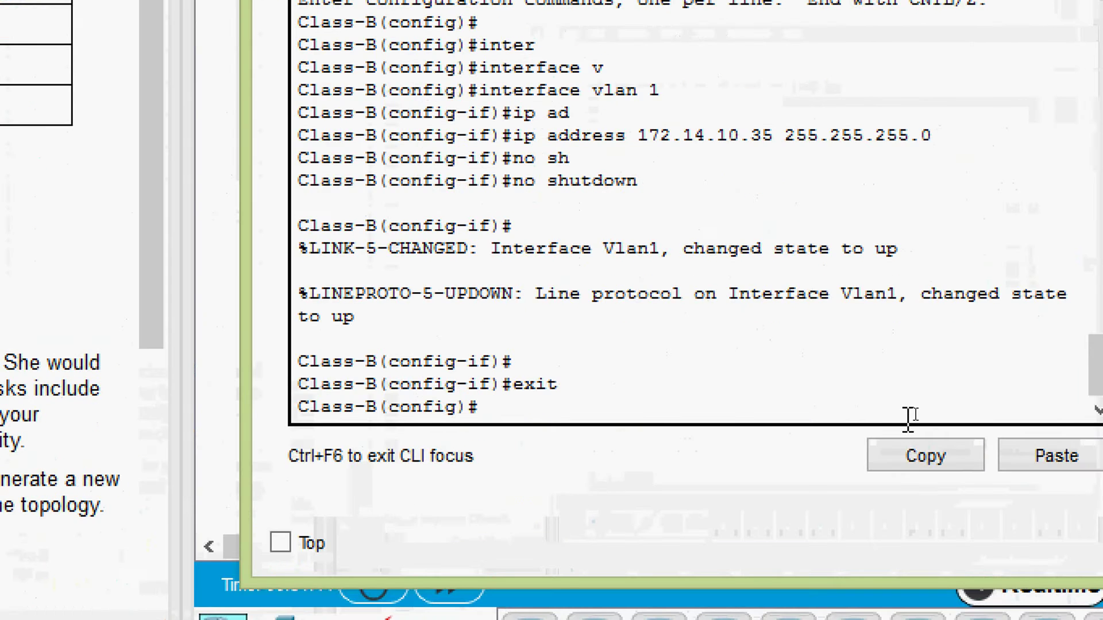
type("ip de")
key("Tab")
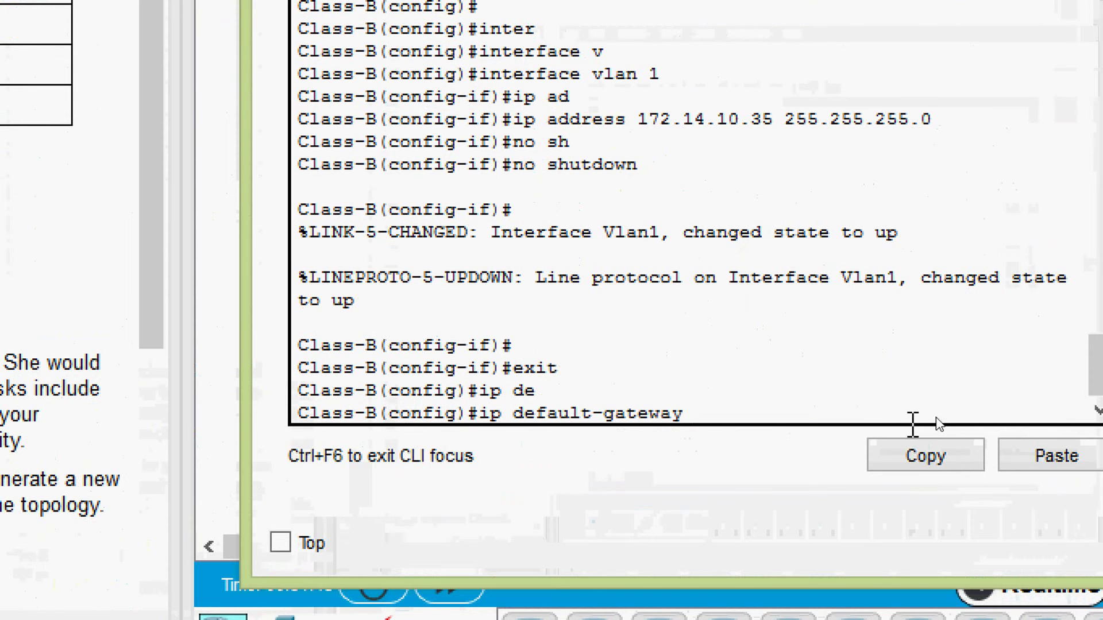
left_click(1038, 463)
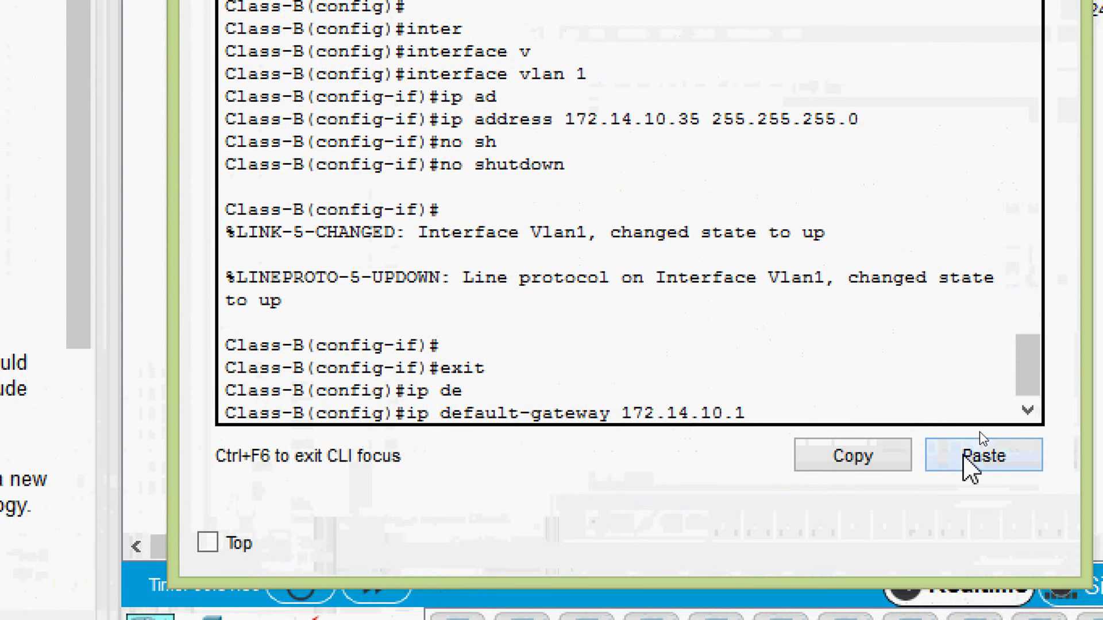
key("Return")
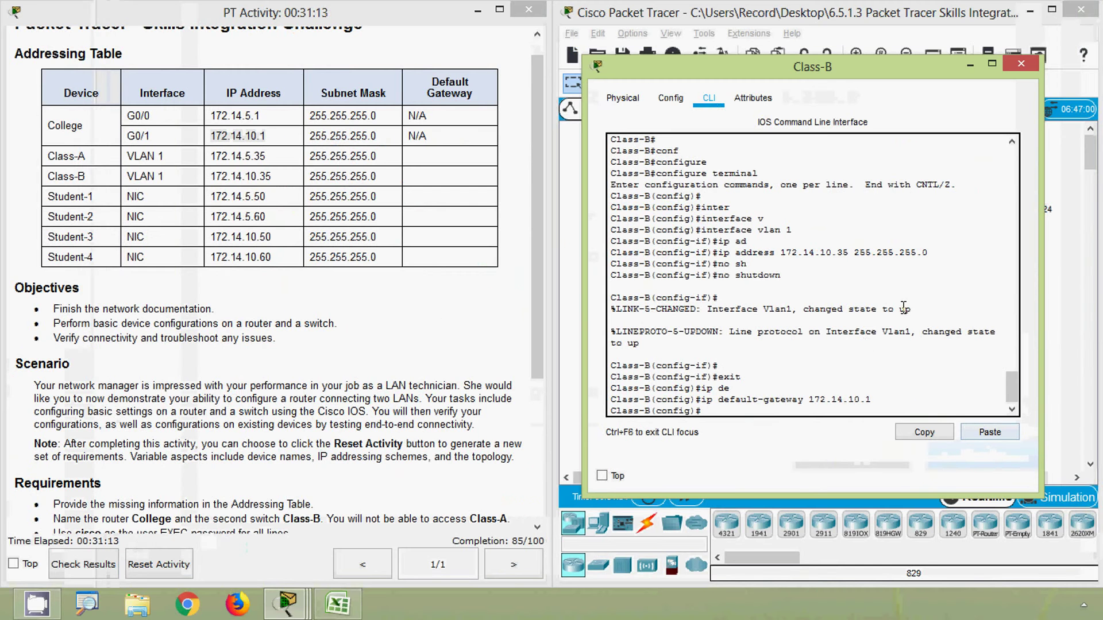
left_click(402, 278)
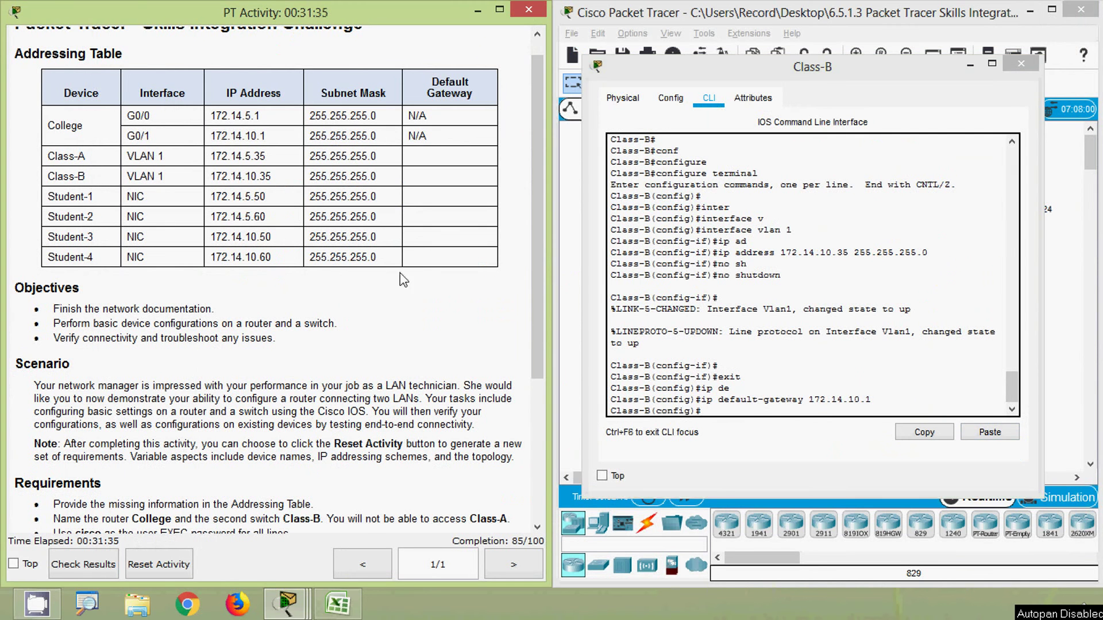
left_click(1021, 63)
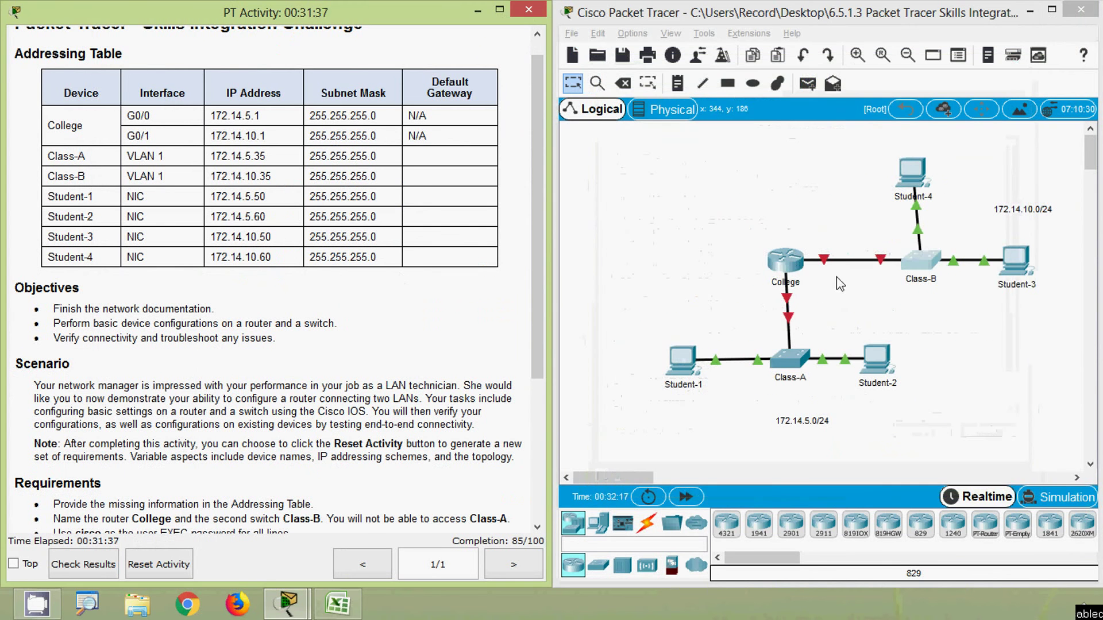
On the College router CLI, return to privileged mode and run show ip interface brief
left_click(795, 267)
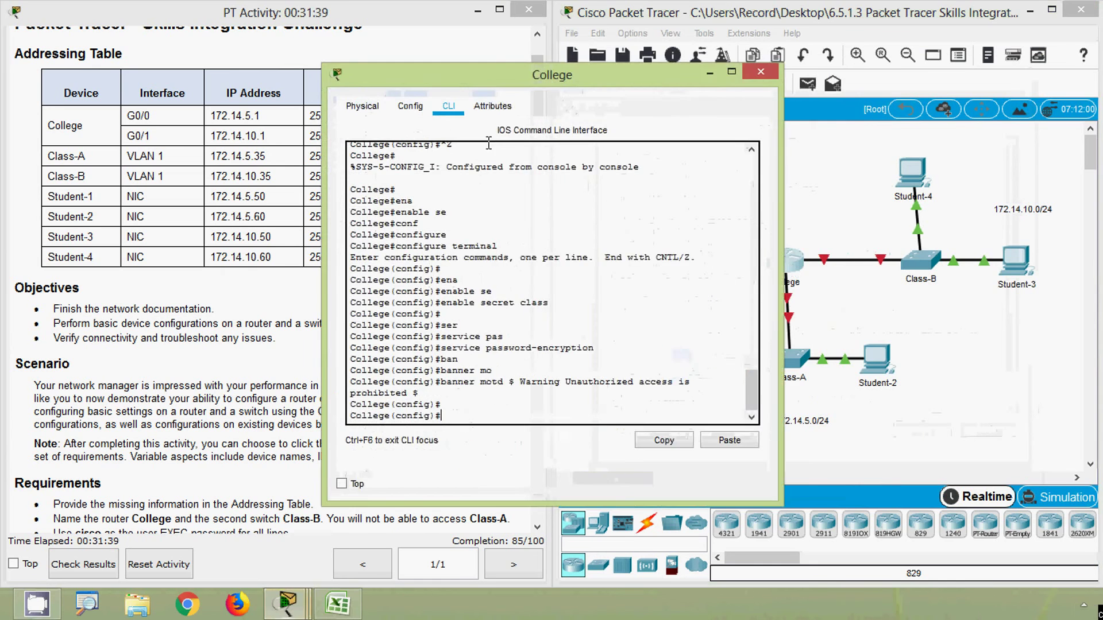
left_click_drag(488, 74, 605, 50)
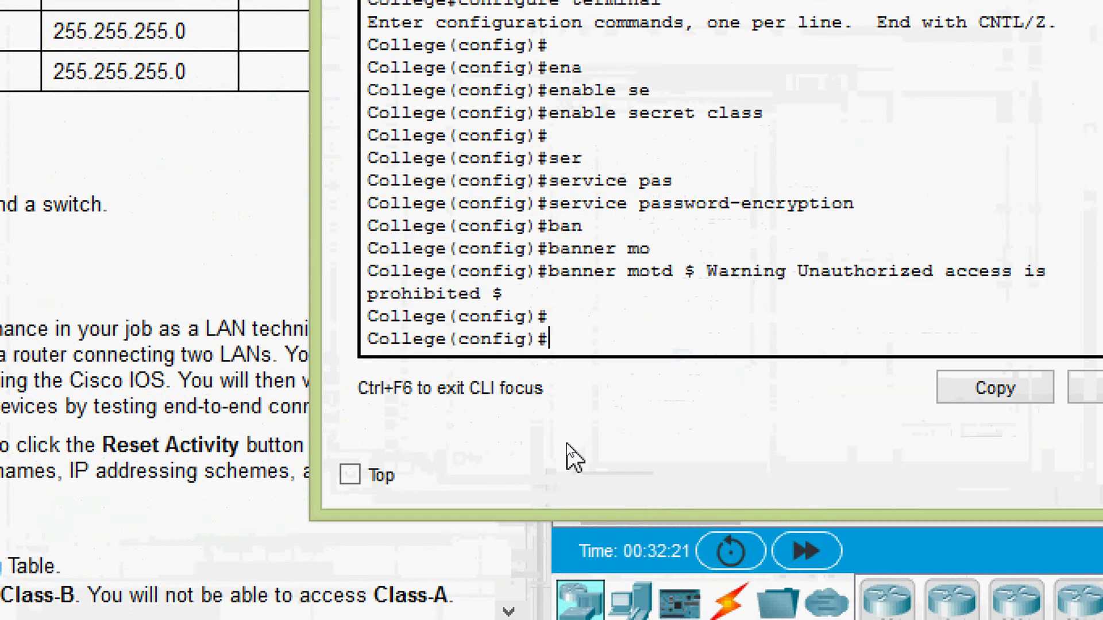
key("ctrl+z")
key("Return")
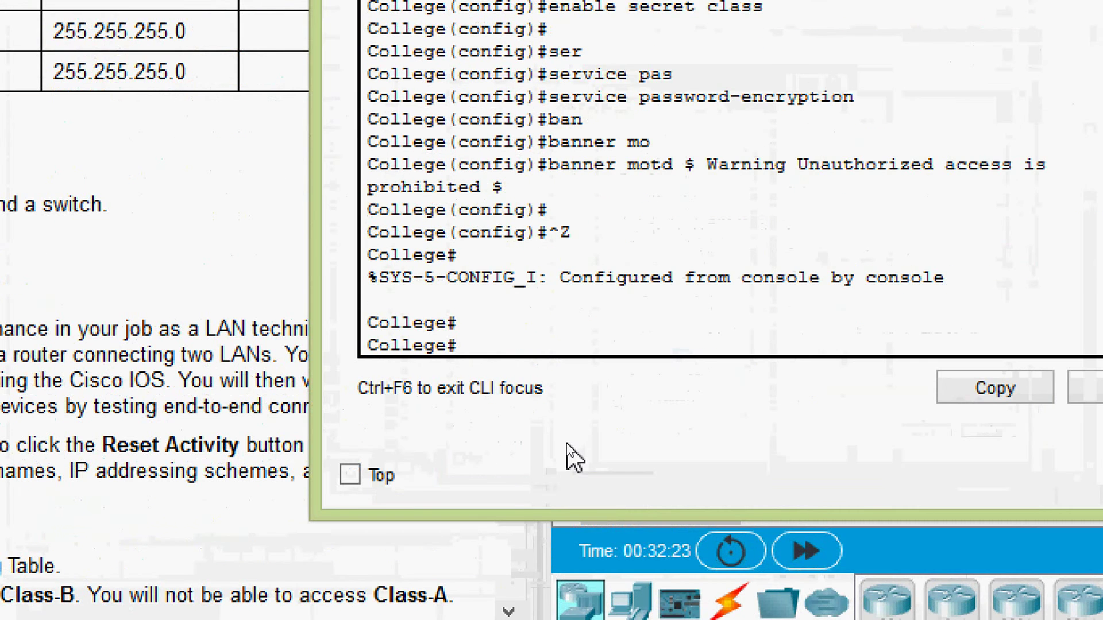
type("sh")
key("Tab")
type("ip ro")
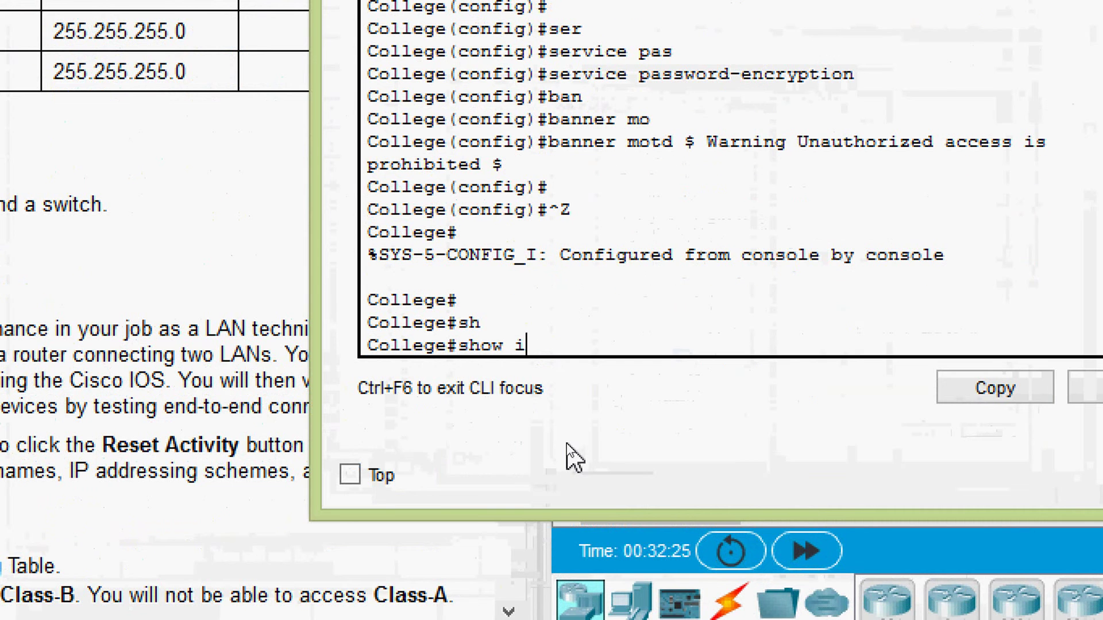
key("BackSpace")
key("BackSpace")
type("inter")
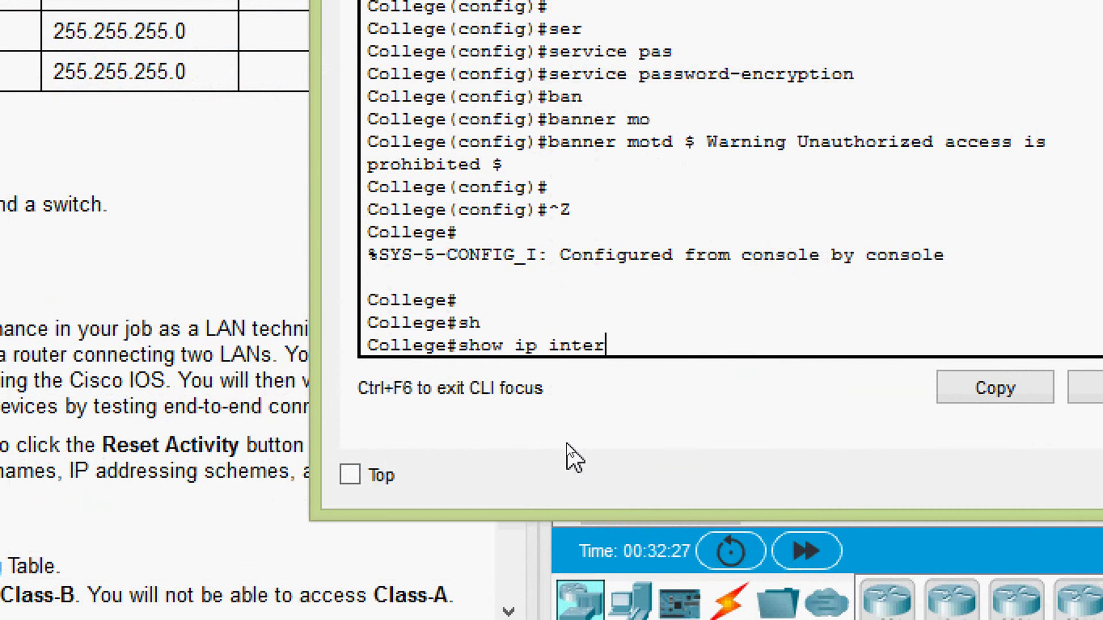
key("Tab")
type("b")
key("Tab")
key("Return")
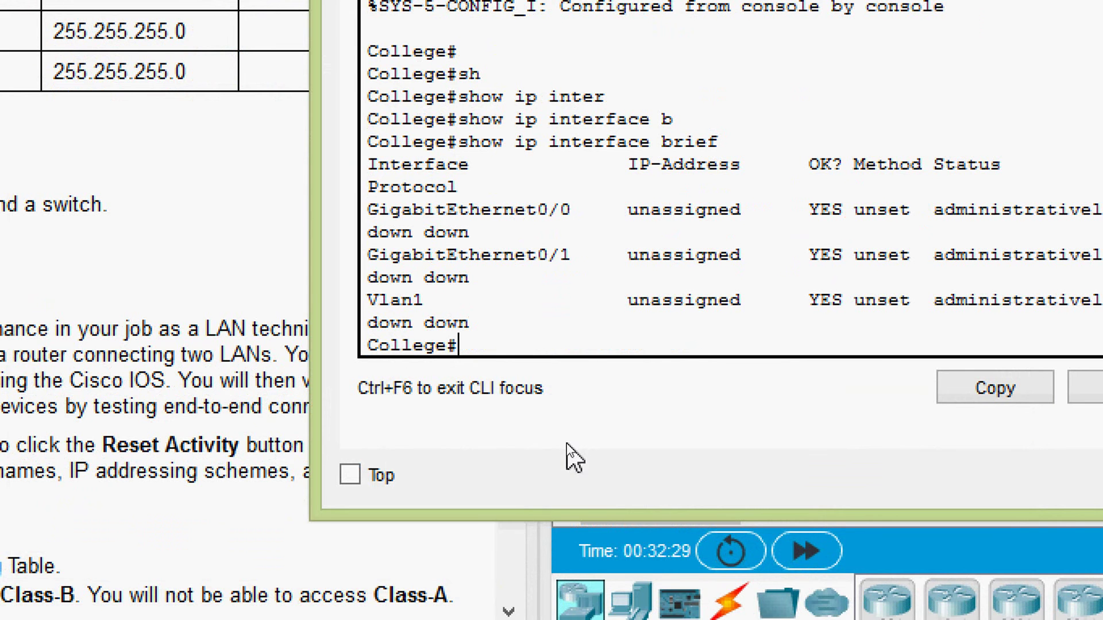
Widen the console to confirm G0/0 and G0/1 are down, then copy G0/0's address 172.14.5.1
left_click_drag(318, 272, 80, 272)
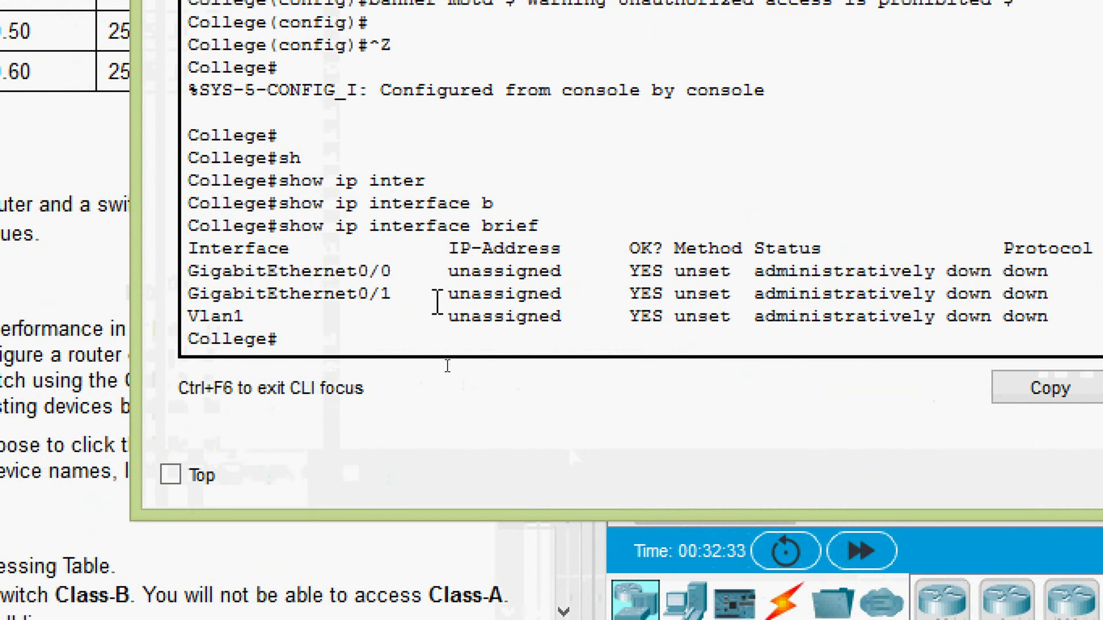
left_click_drag(194, 271, 415, 293)
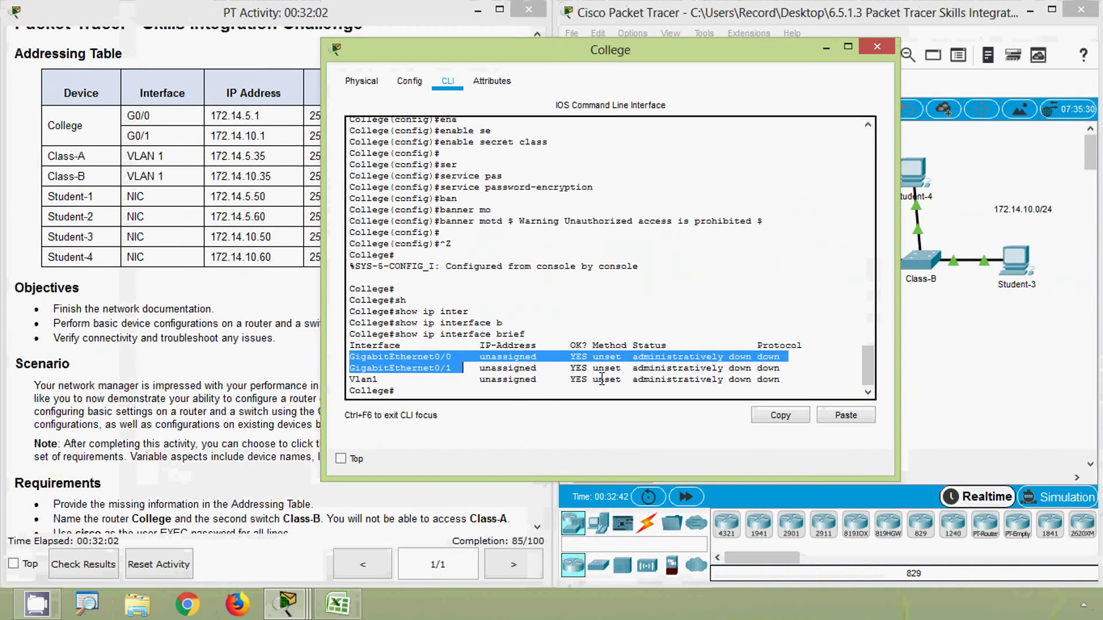
left_click(554, 112)
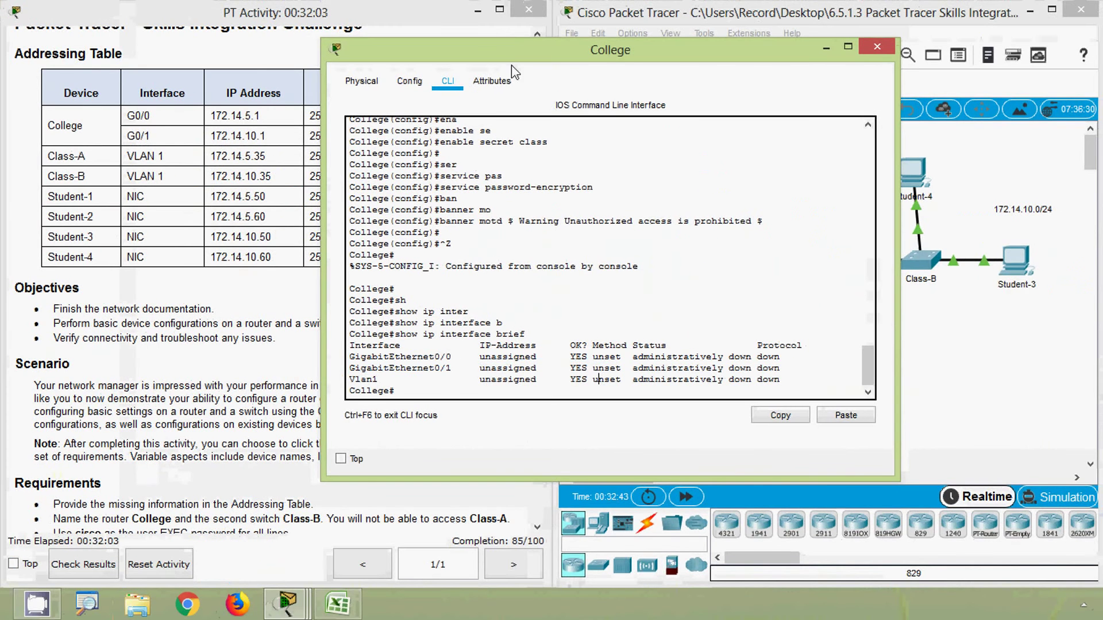
left_click(187, 220)
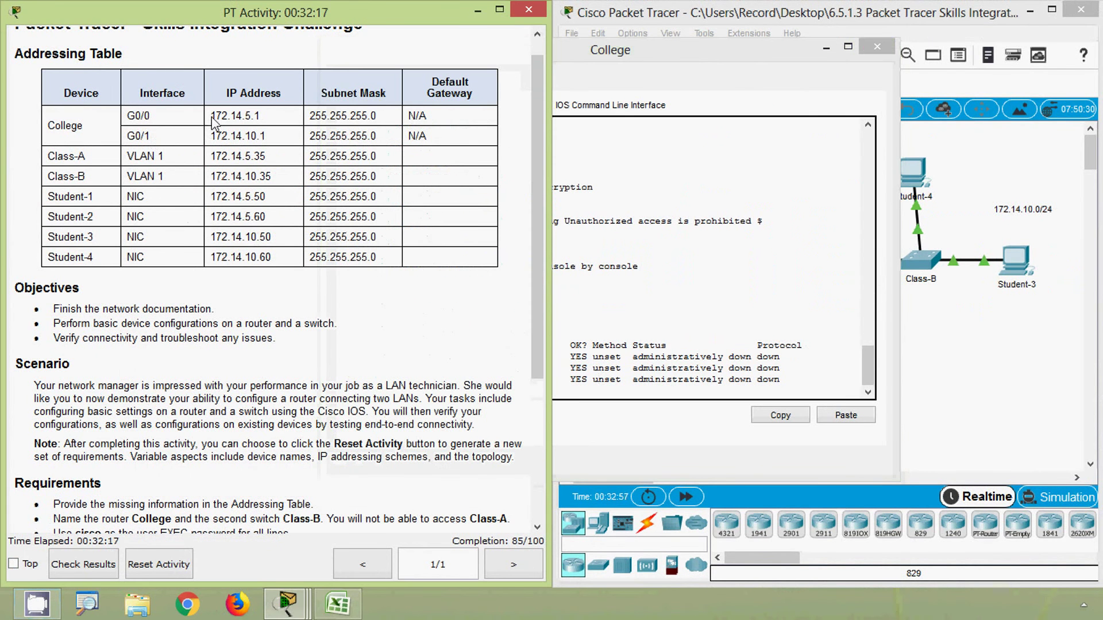
left_click_drag(211, 116, 384, 116)
left_click(601, 319)
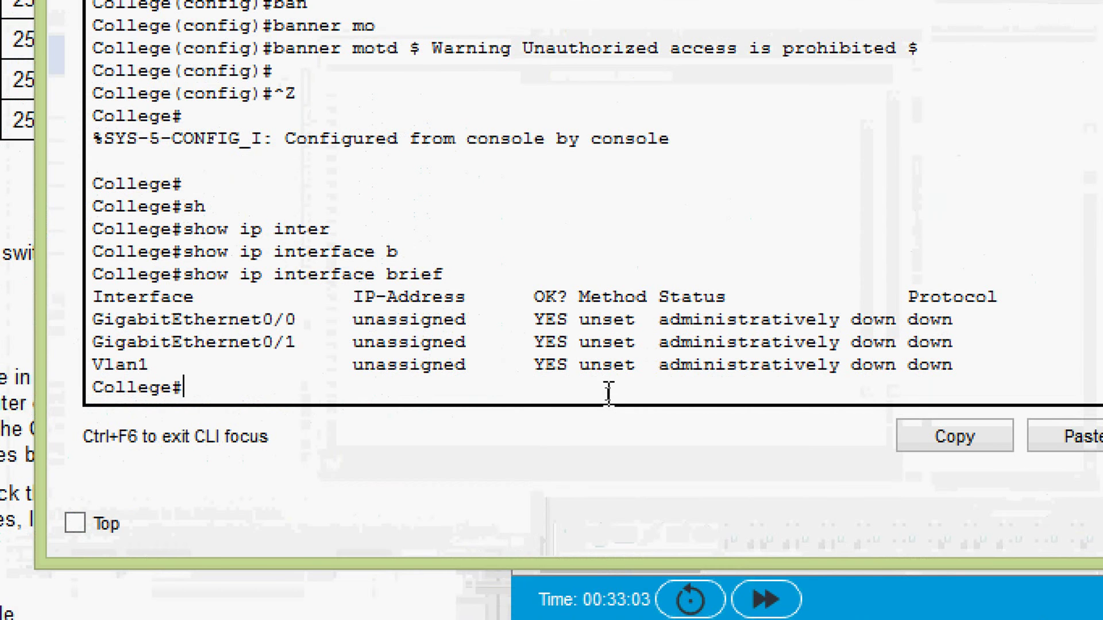
On College, enter global configuration and the interface gigabitEthernet 0/0 configuration
type("conf")
key("Tab")
type("t")
key("Tab")
key("Return")
key("Return")
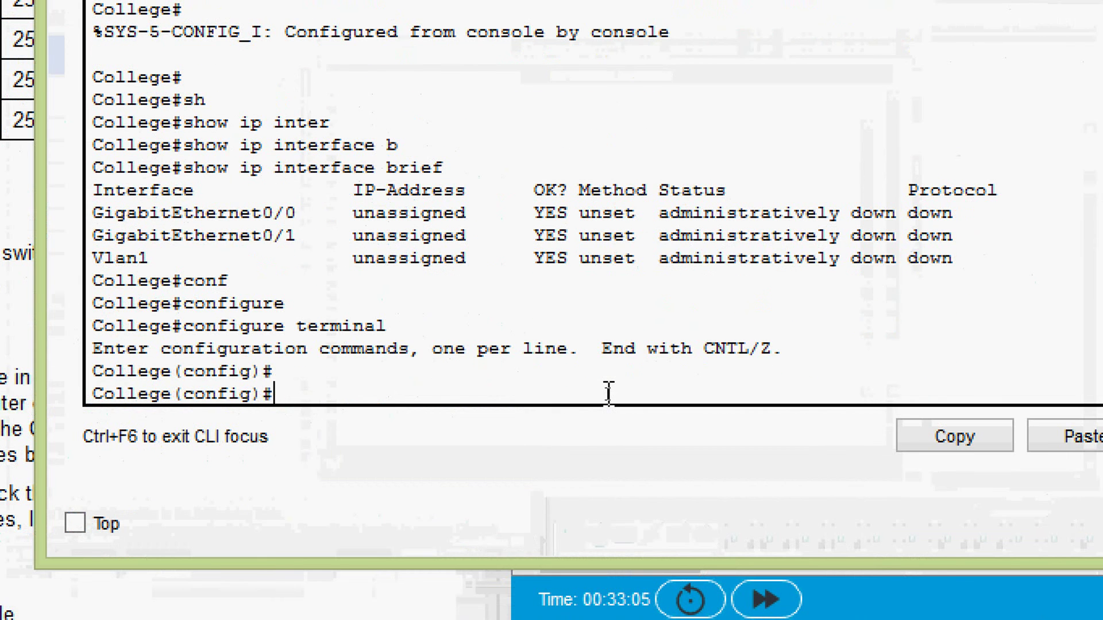
type("inter")
key("Tab")
type("g")
key("Tab")
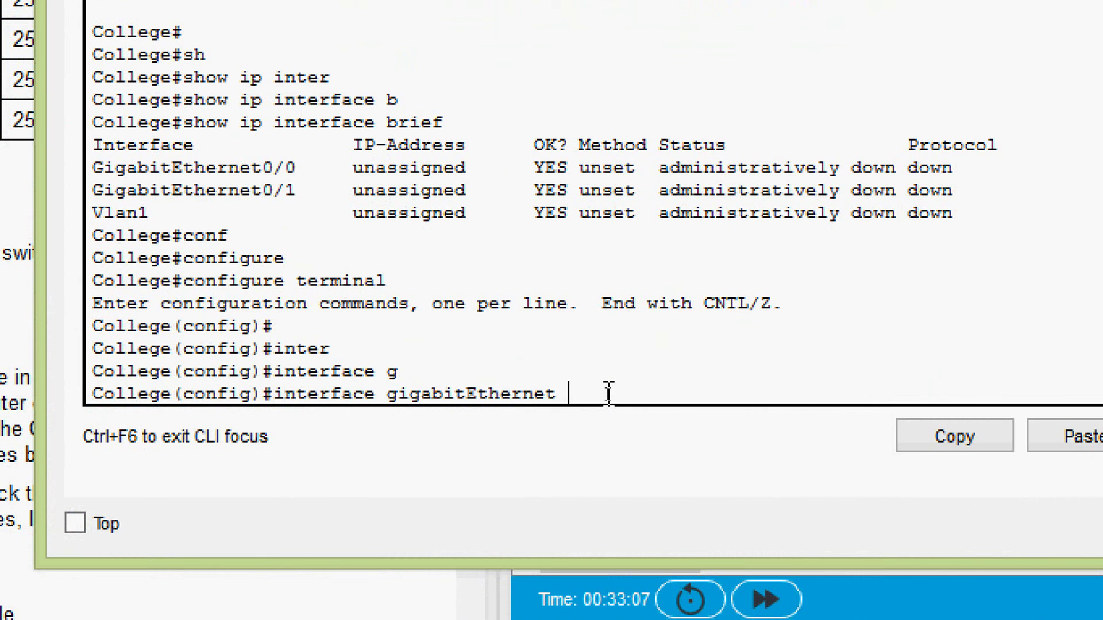
type("0/0")
key("Return")
Assign G0/0 the address 172.14.5.1 255.255.255.0 and enable it with no shutdown
type("ip ad")
key("Tab")
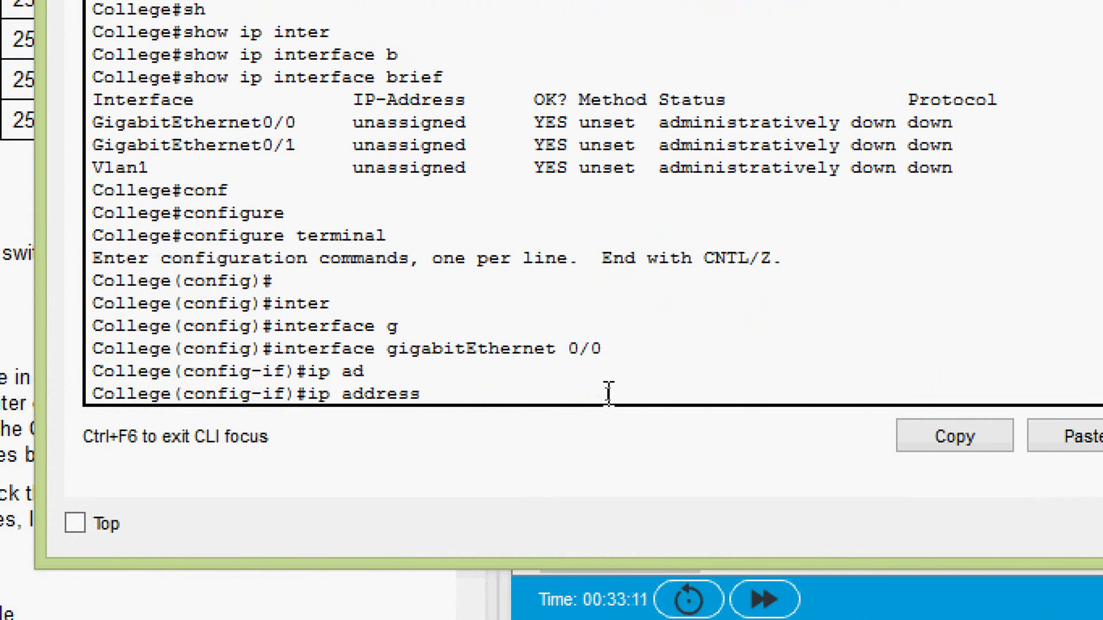
right_click(560, 395)
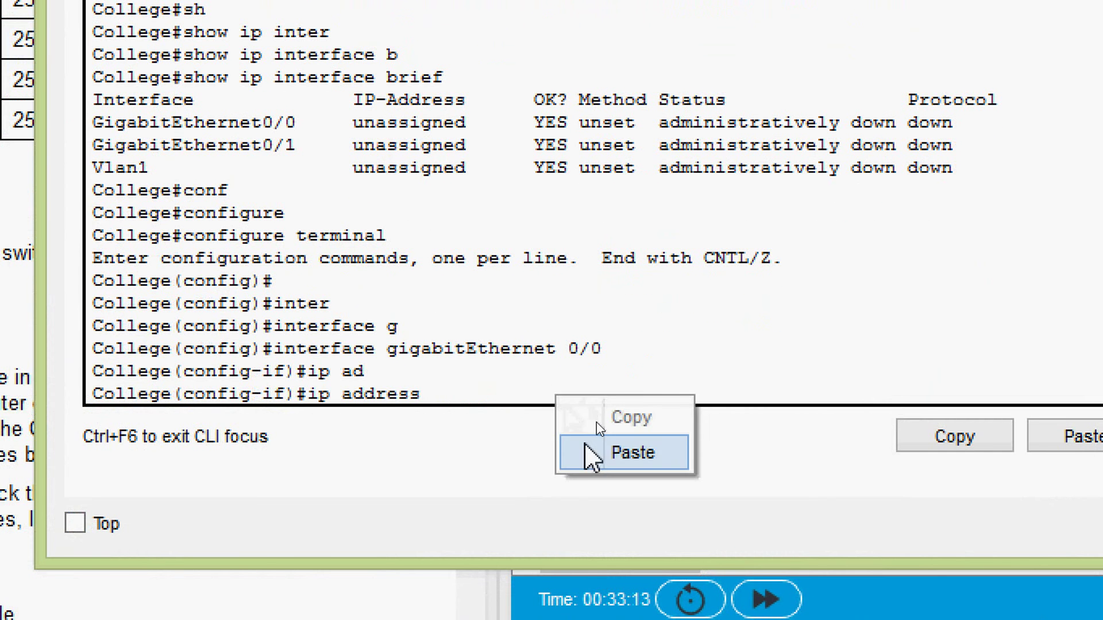
left_click(589, 452)
type("?")
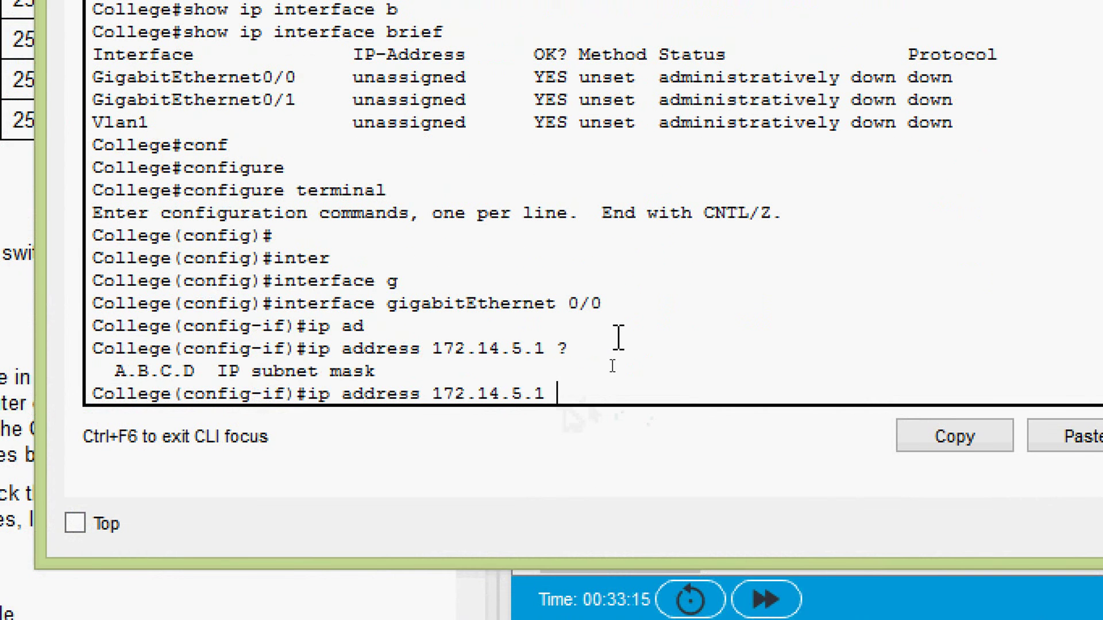
type("255.25")
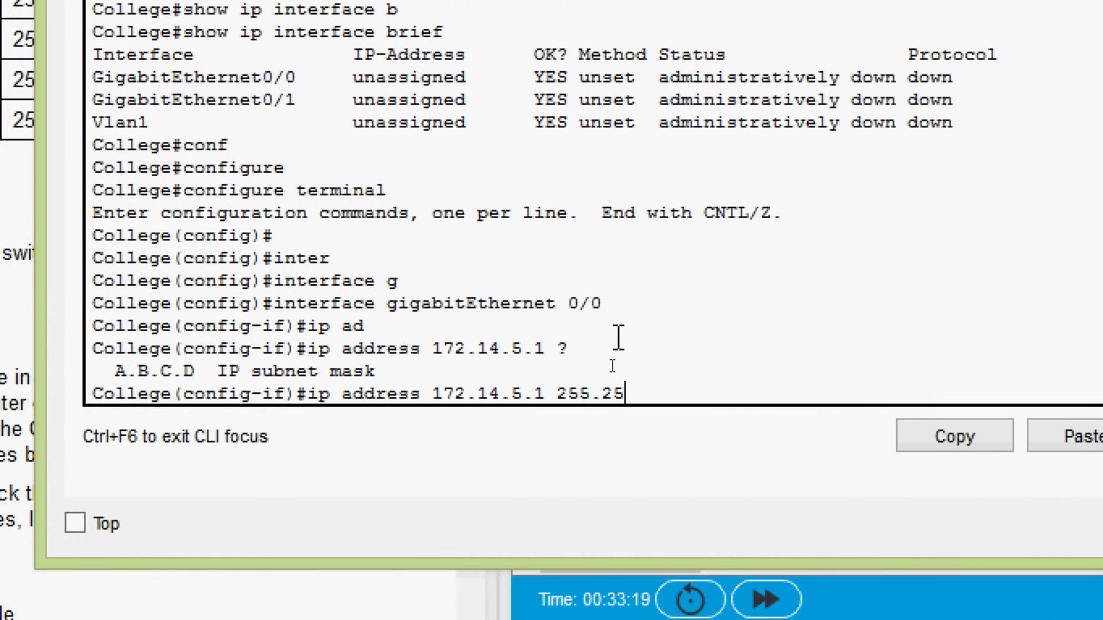
type("5.255")
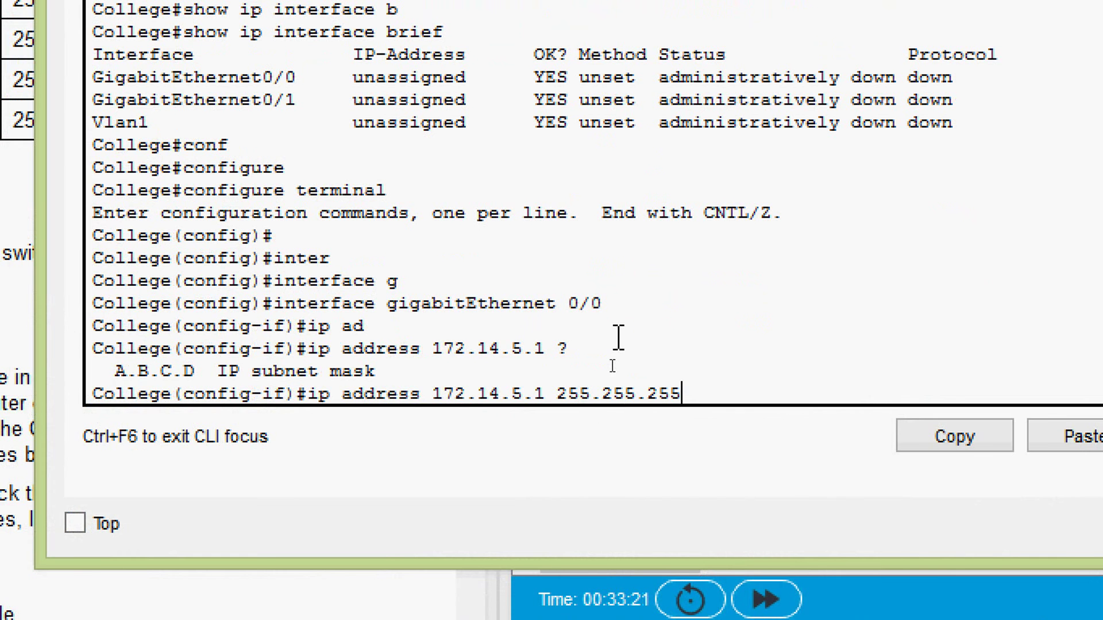
type(".0")
key("Return")
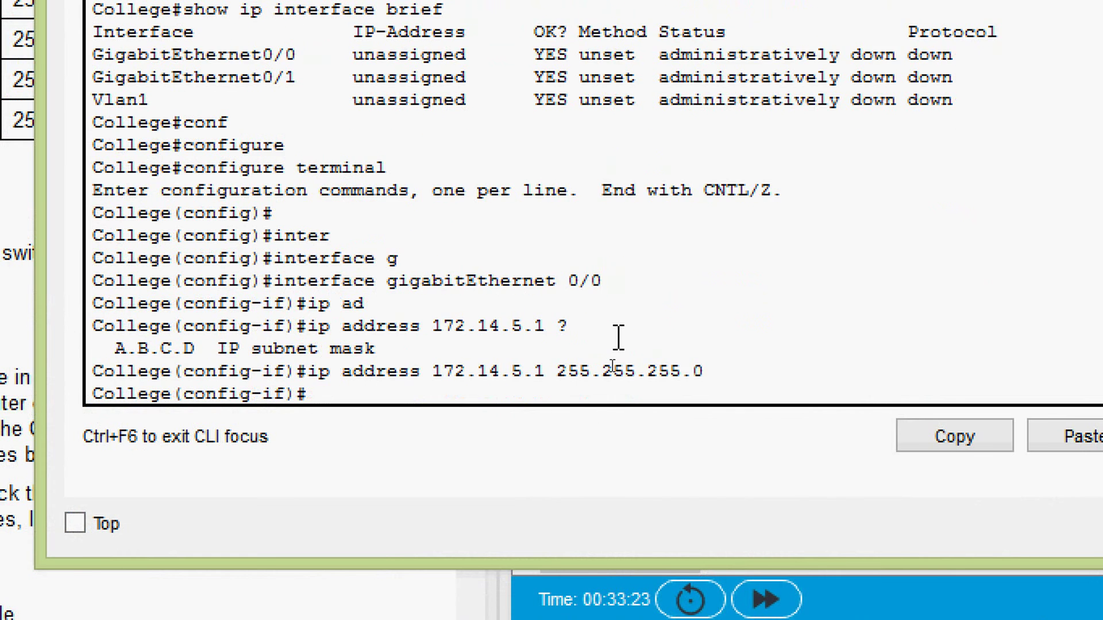
type("no sh")
key("Tab")
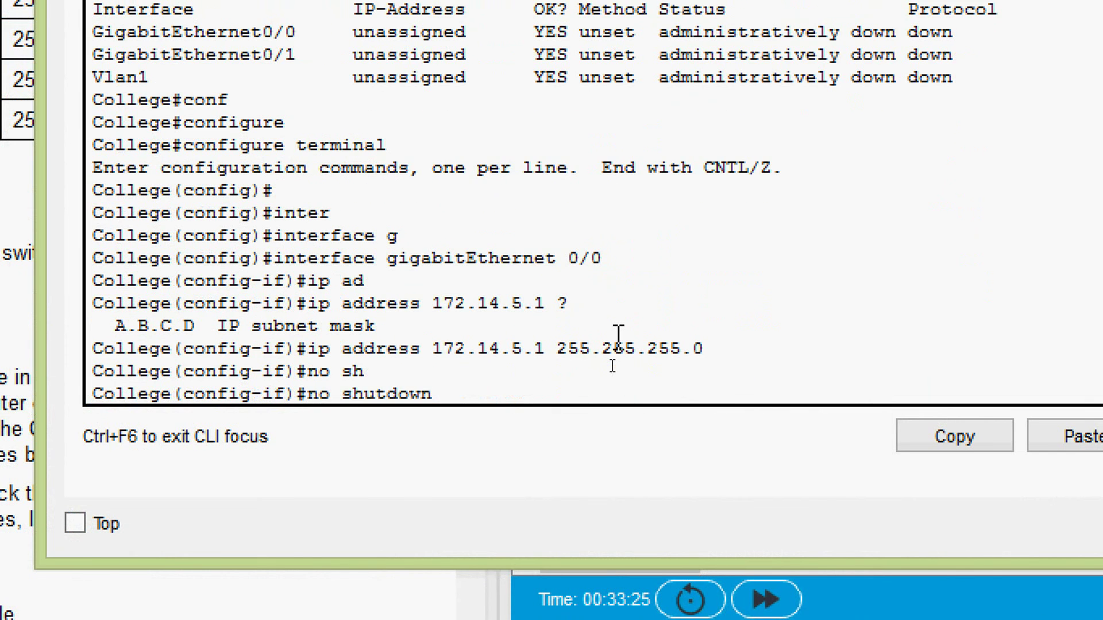
key("Return")
key("Return")
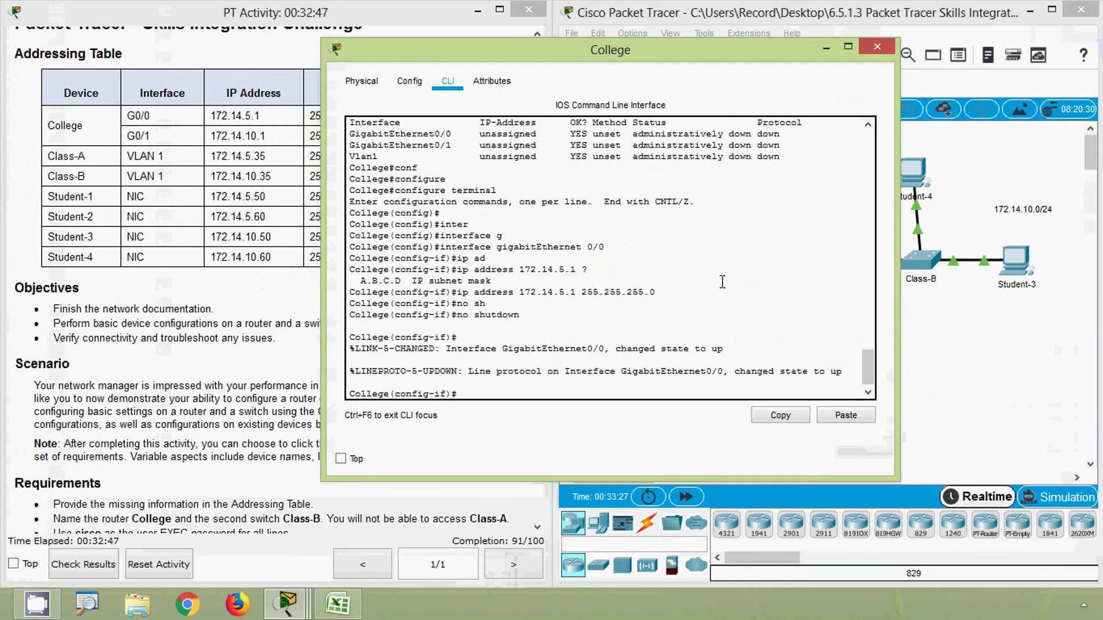
Close College's window and select G0/1's address 172.14.10.1 in the Addressing Table
left_click(873, 50)
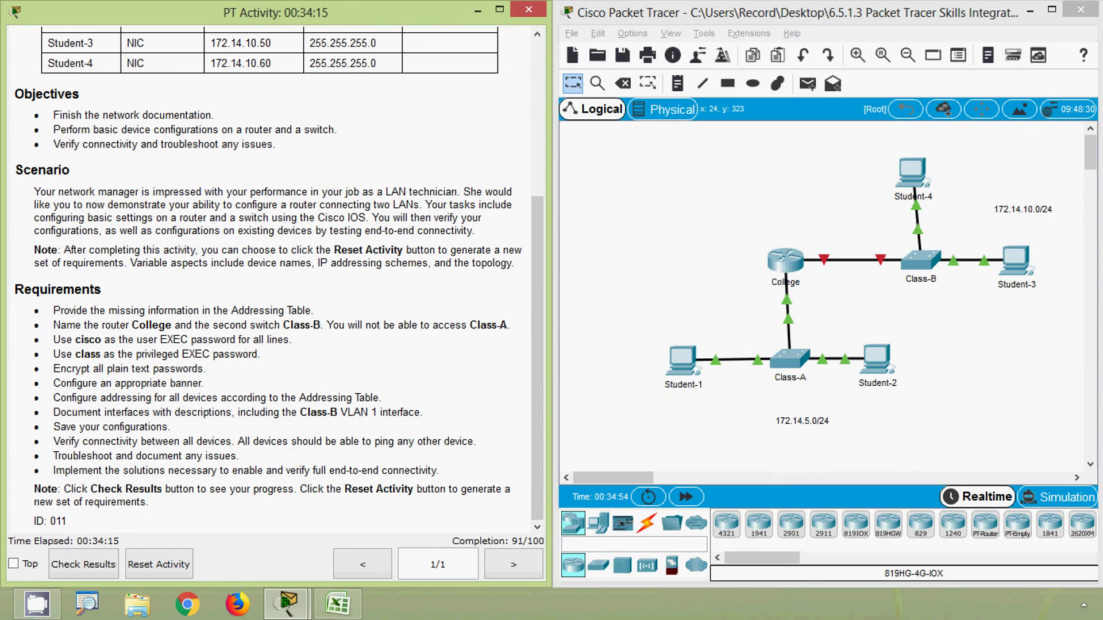
left_click_drag(532, 304, 554, 154)
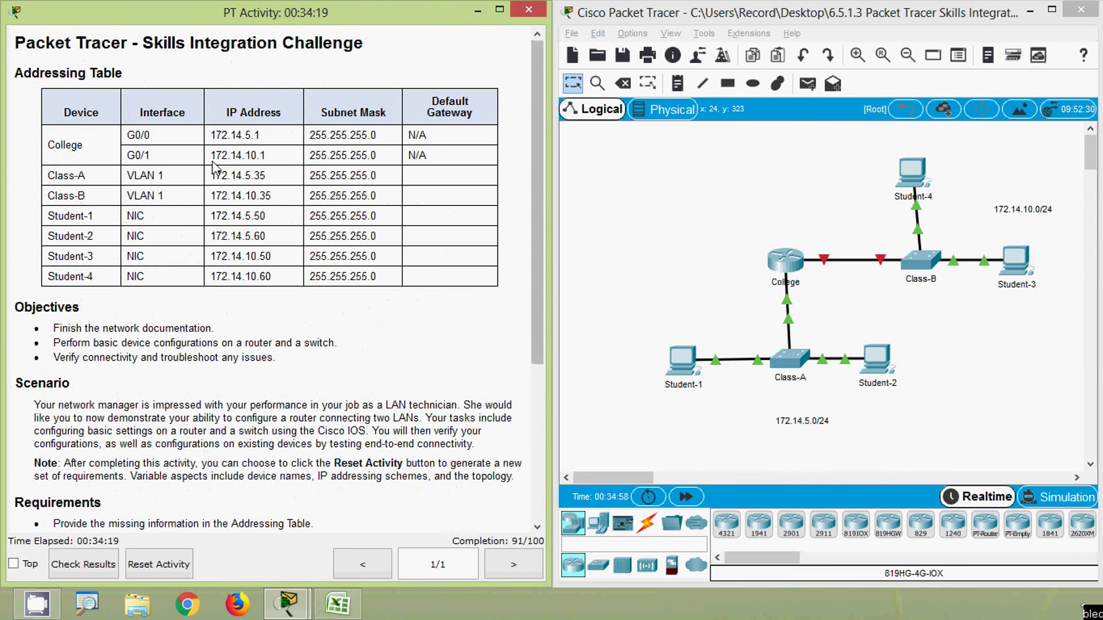
left_click_drag(210, 155, 271, 157)
key("ctrl+c")
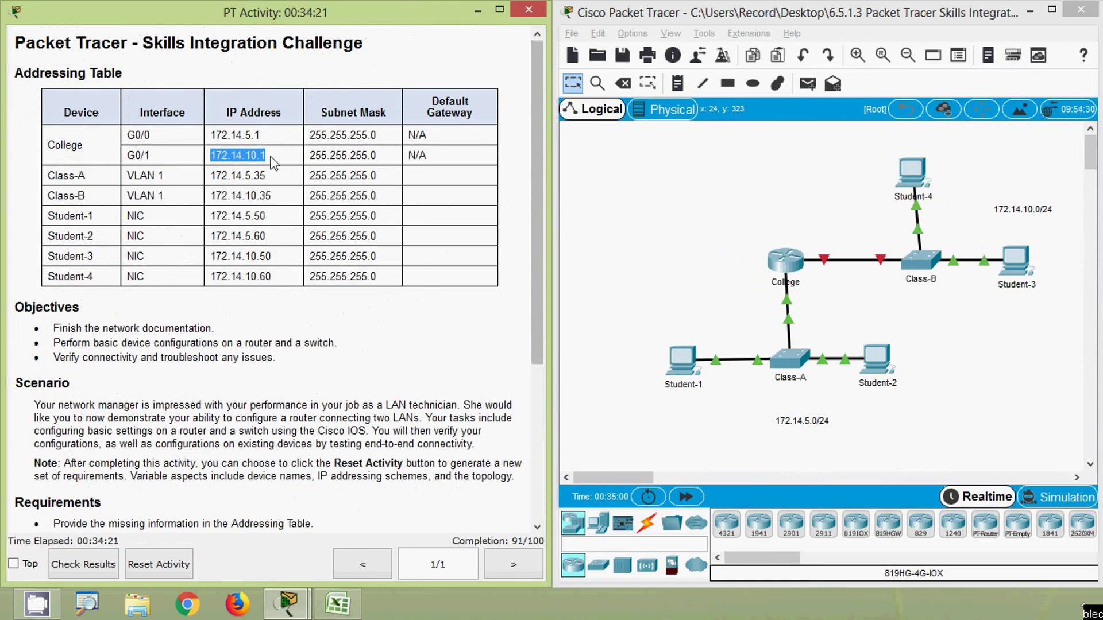
Reopen College's CLI, exit G0/0, and enter the interface gigabitEthernet 0/1 configuration
left_click(785, 262)
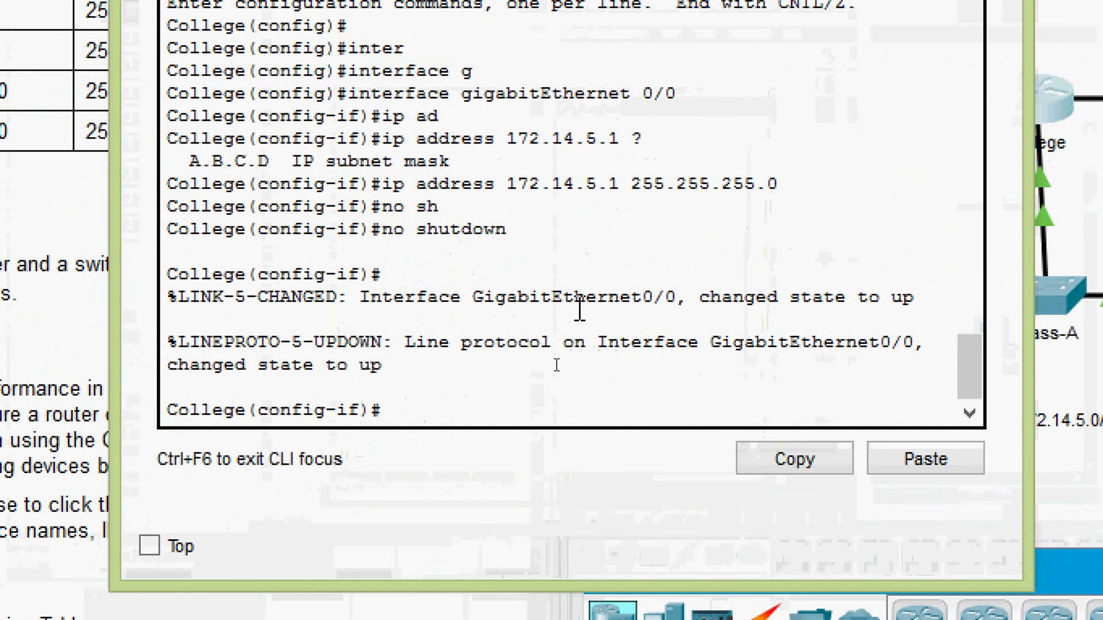
type("exit")
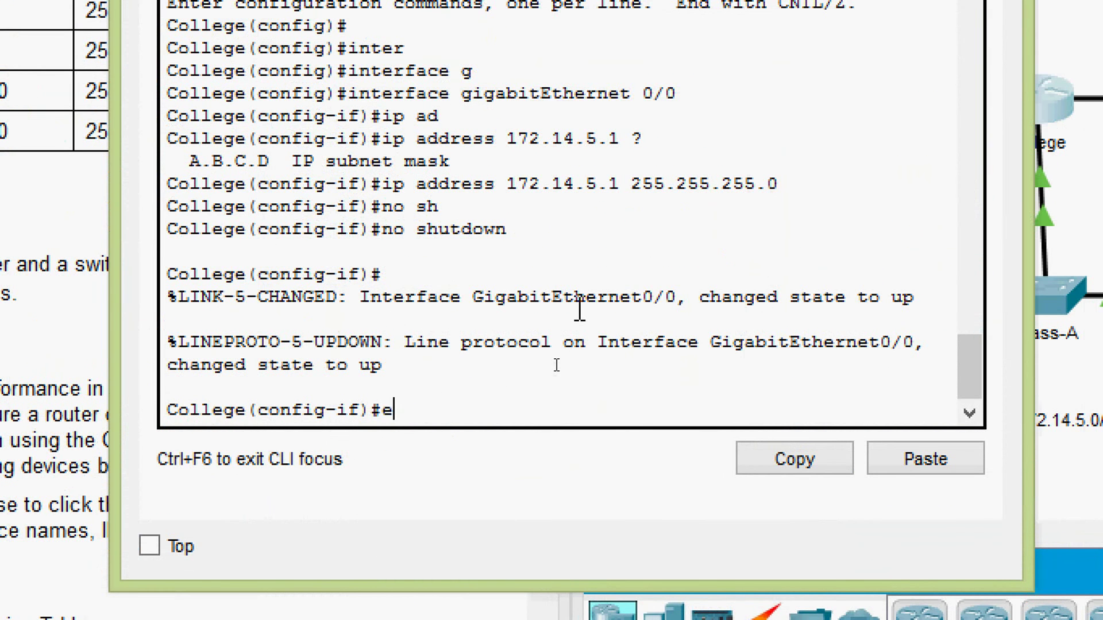
key("Return")
type("inter")
key("Tab")
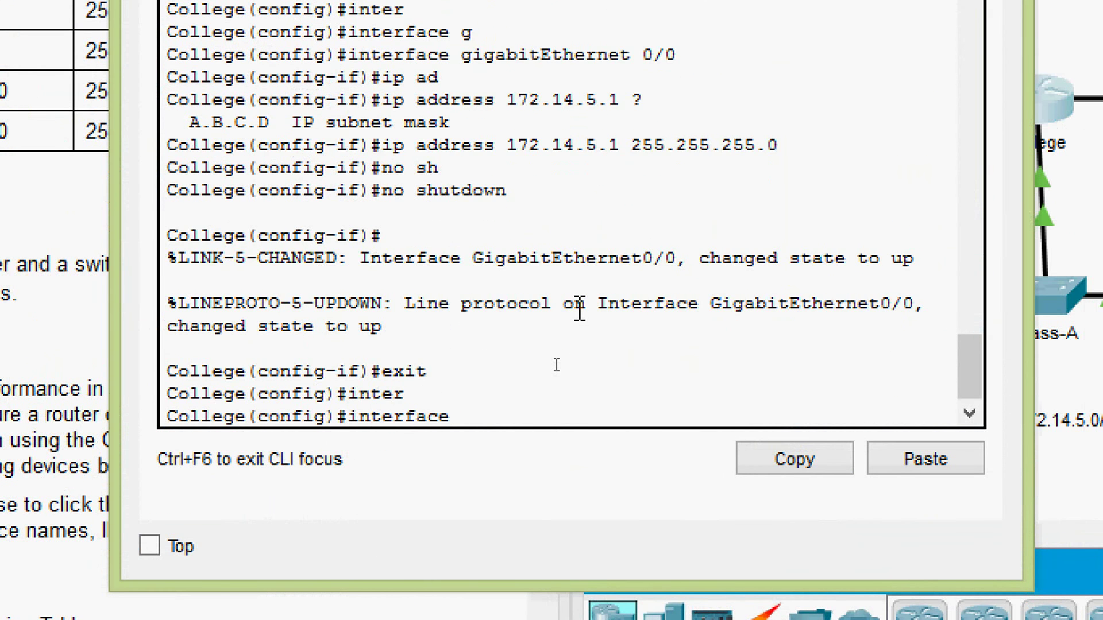
type("g")
key("Tab")
type("0/1")
key("Return")
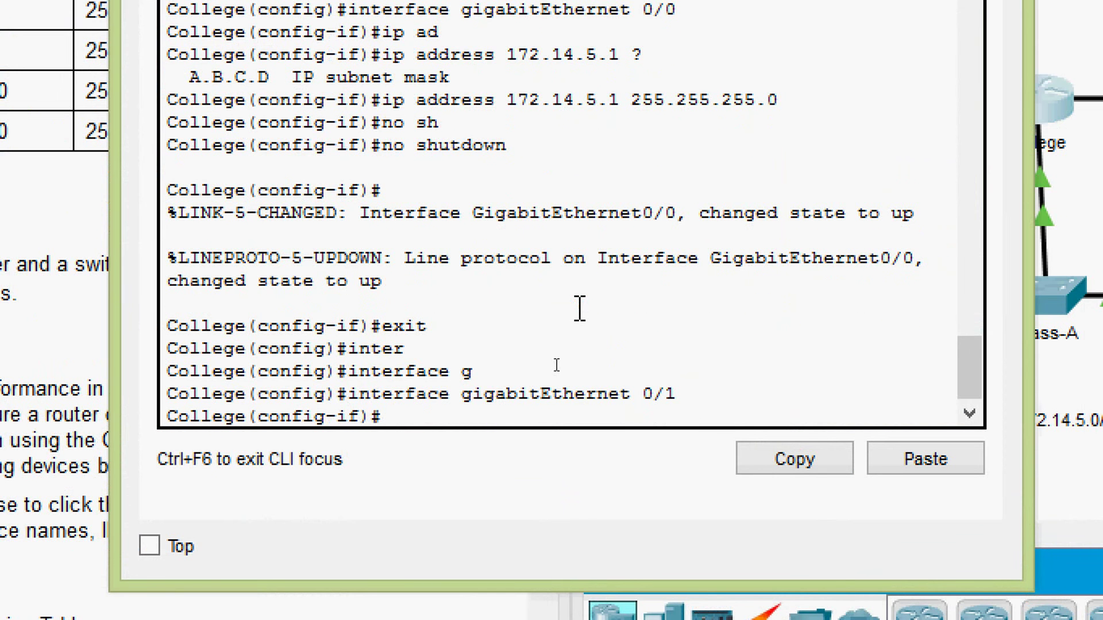
Give G0/1 the address 172.14.10.1 255.255.255.0, enable it, exit configuration and close the window
type("ip ad")
key("Tab")
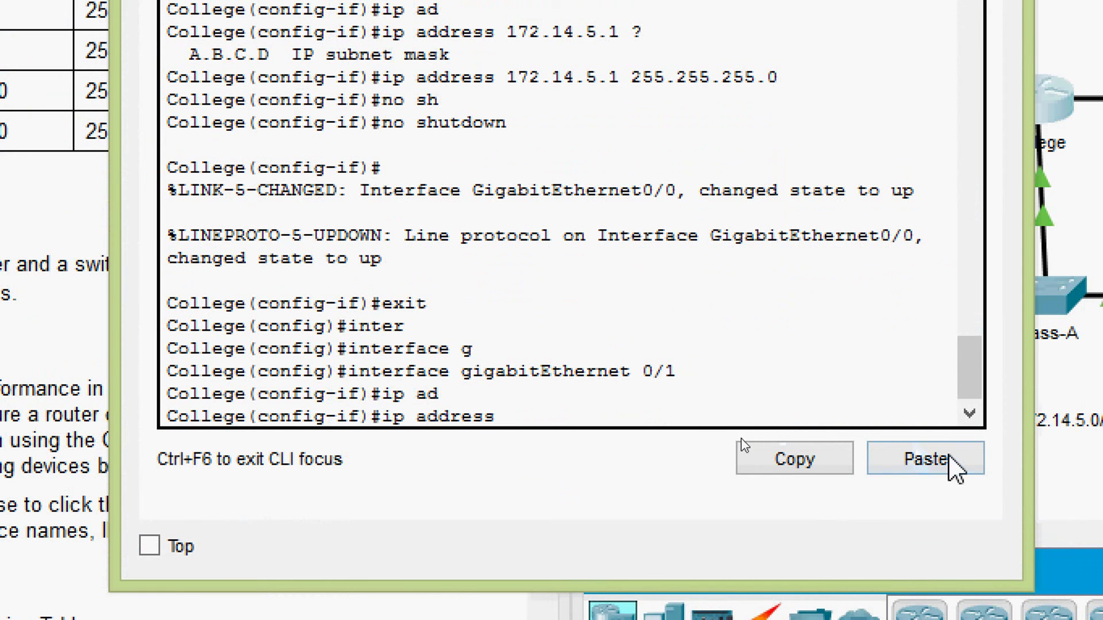
left_click(925, 459)
type("255.25")
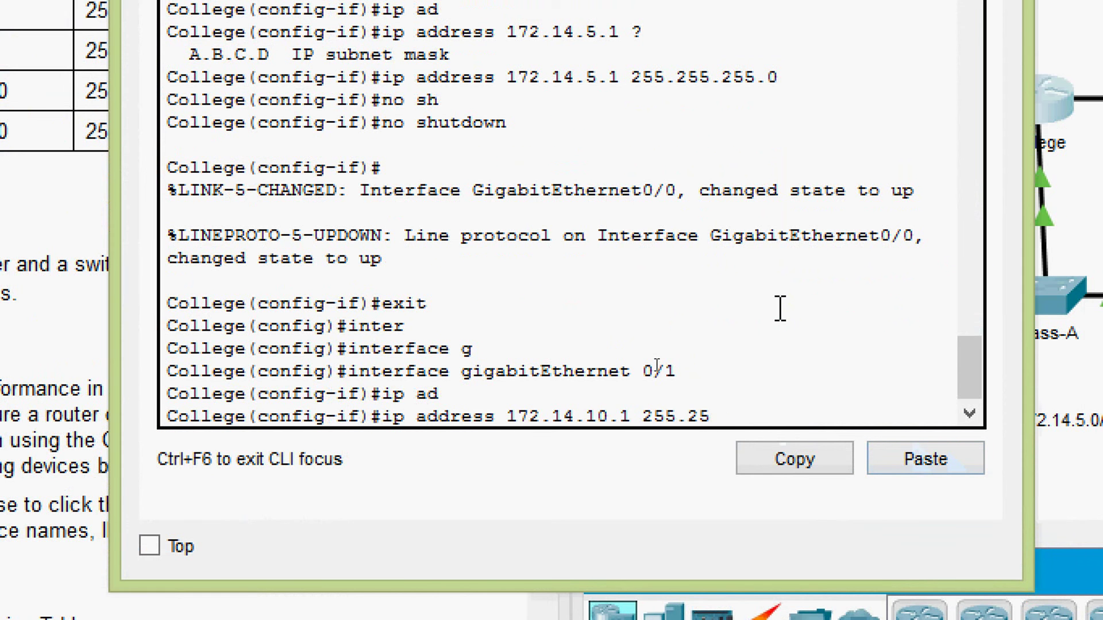
type("5.255")
type(".0")
key("Return")
type("no sh")
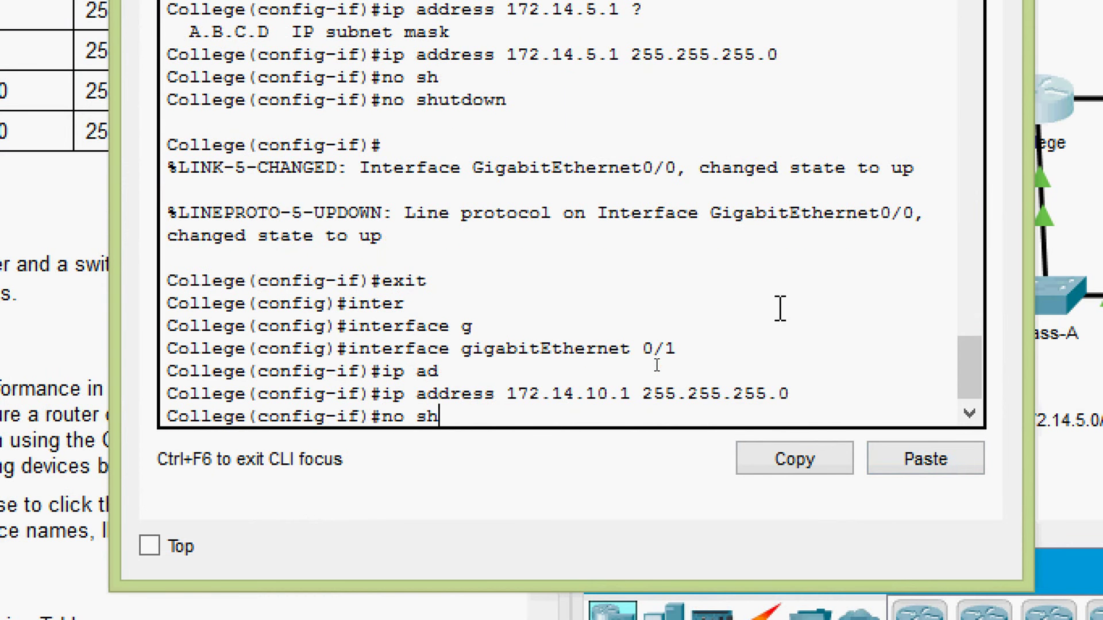
key("Tab")
key("Return")
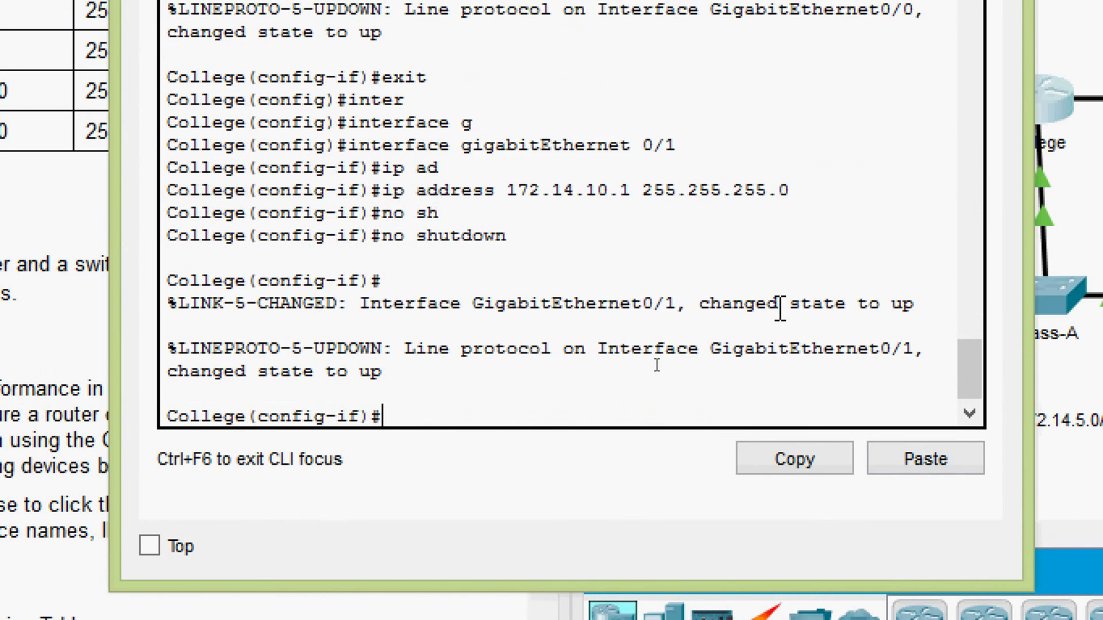
key("ctrl+z")
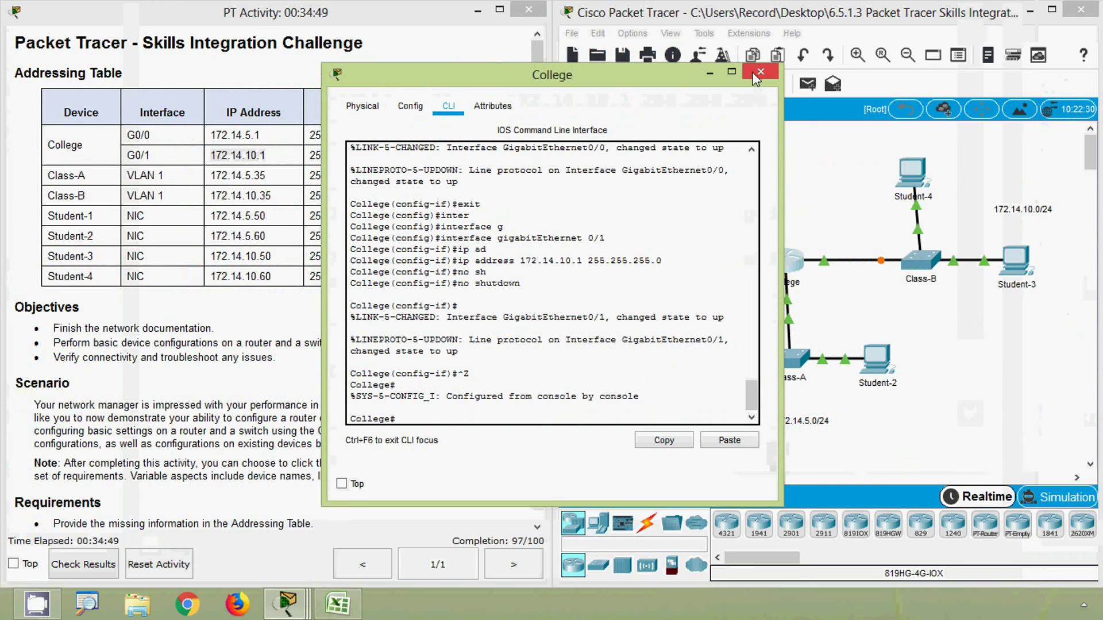
left_click(753, 76)
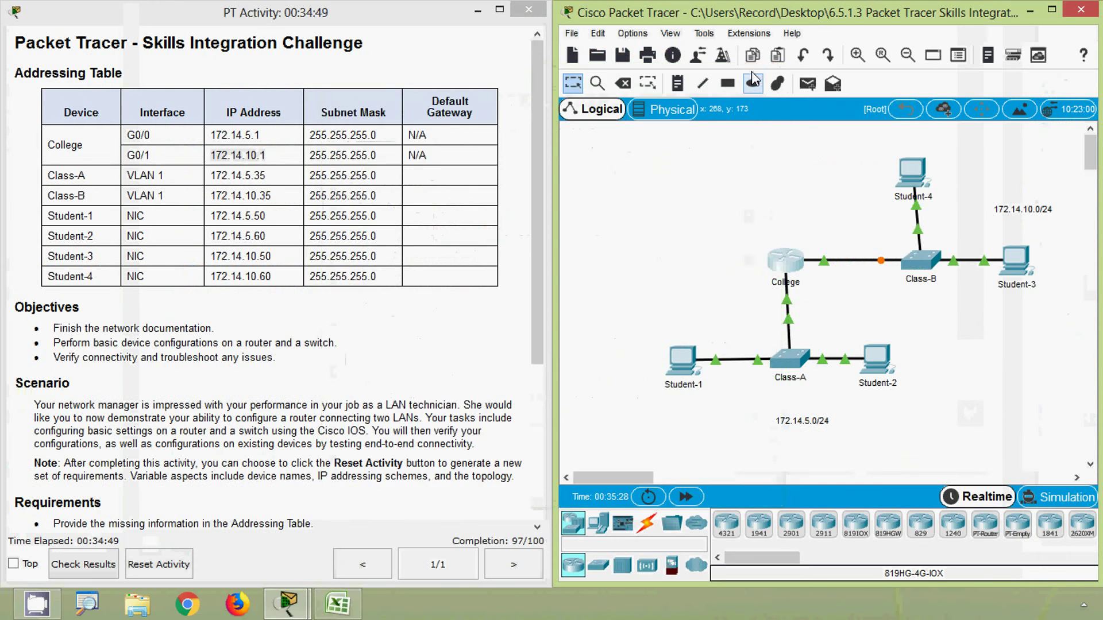
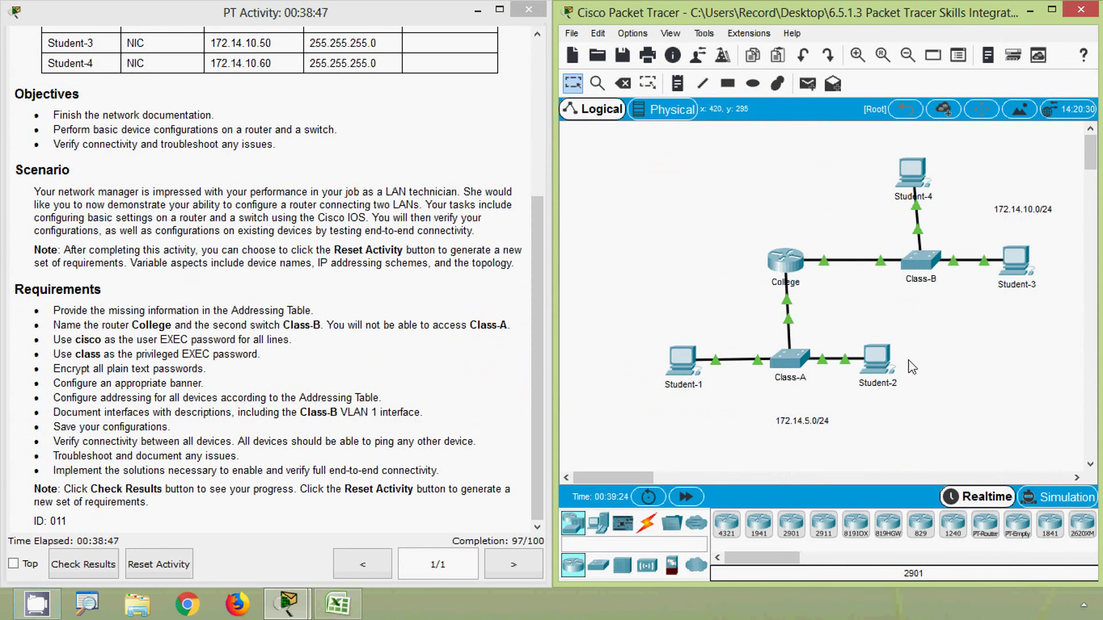
On the Class-B switch CLI, enter global configuration and then interface VLAN 1
left_click(922, 263)
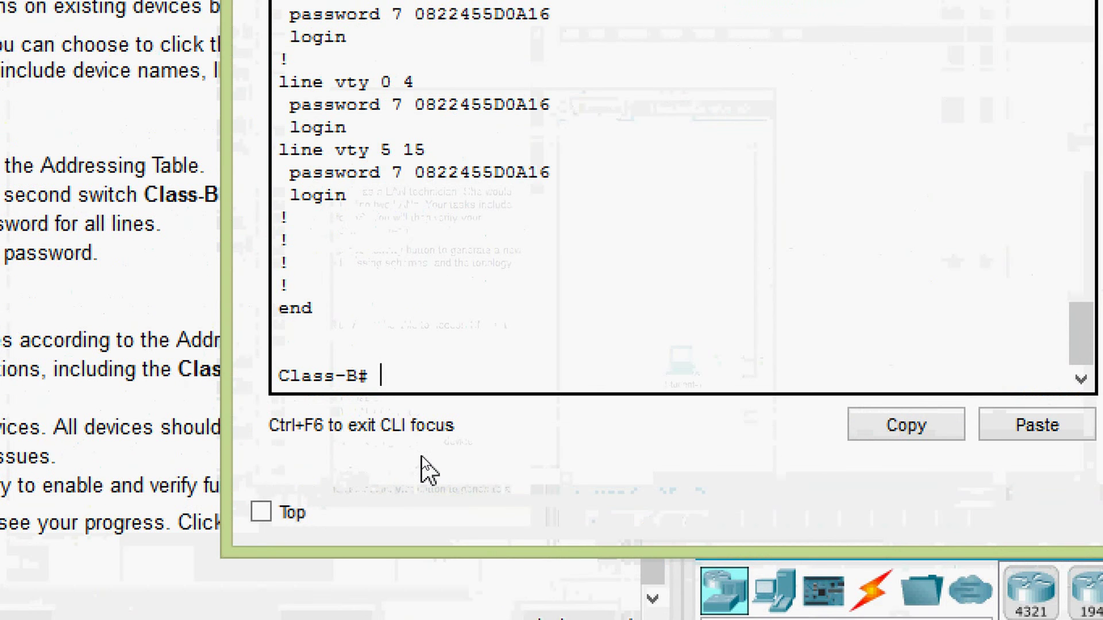
type("conf")
key("Tab")
type("t")
key("Tab")
key("Return")
type("inter")
Give VLAN 1 the description 'Management VLAN' and close the Class-B window
key("Tab")
type("v")
key("Tab")
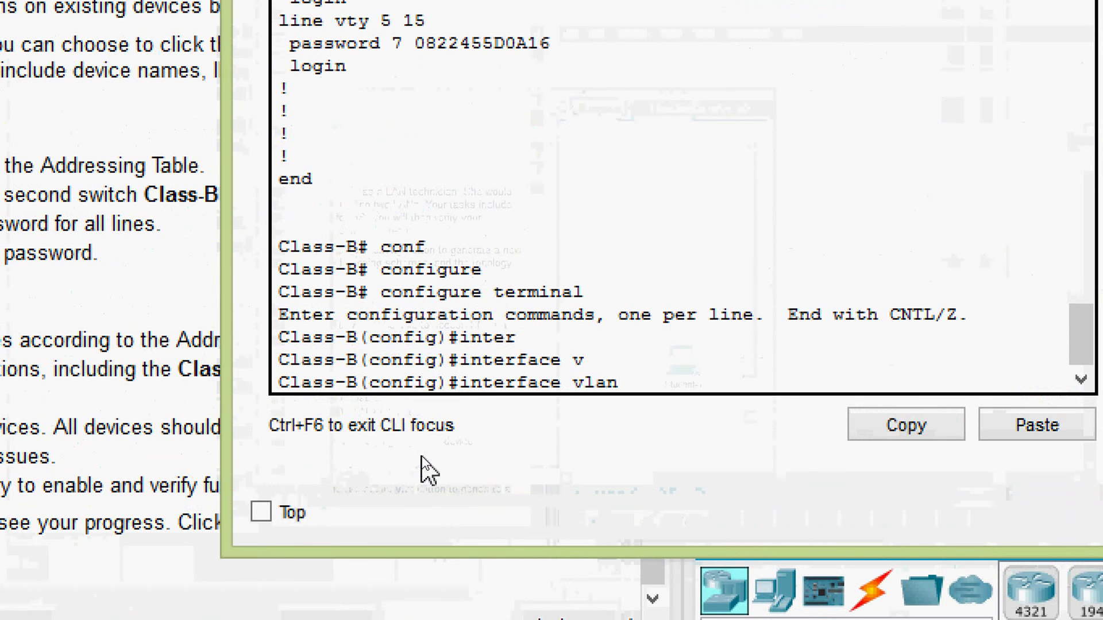
type("1")
key("Return")
type("des")
key("Tab")
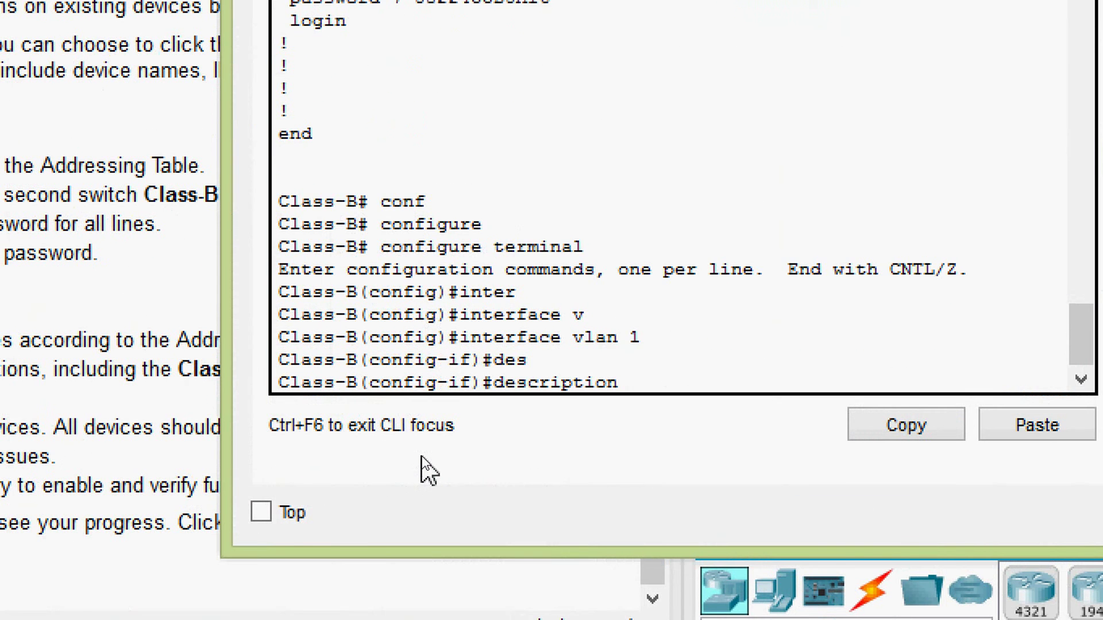
type("?")
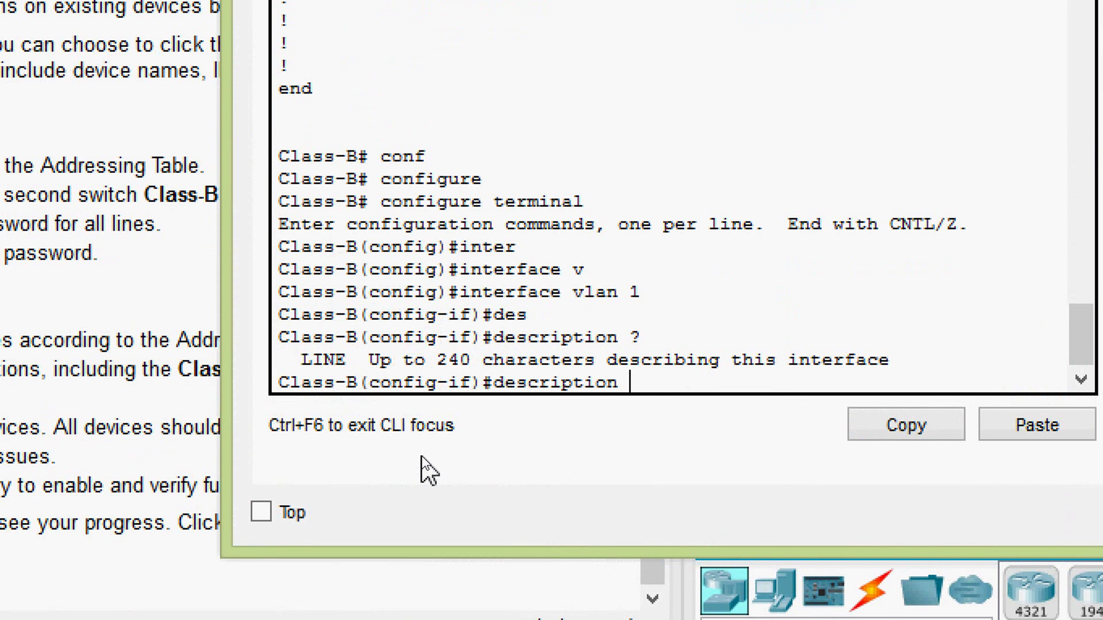
type("Management VLAN")
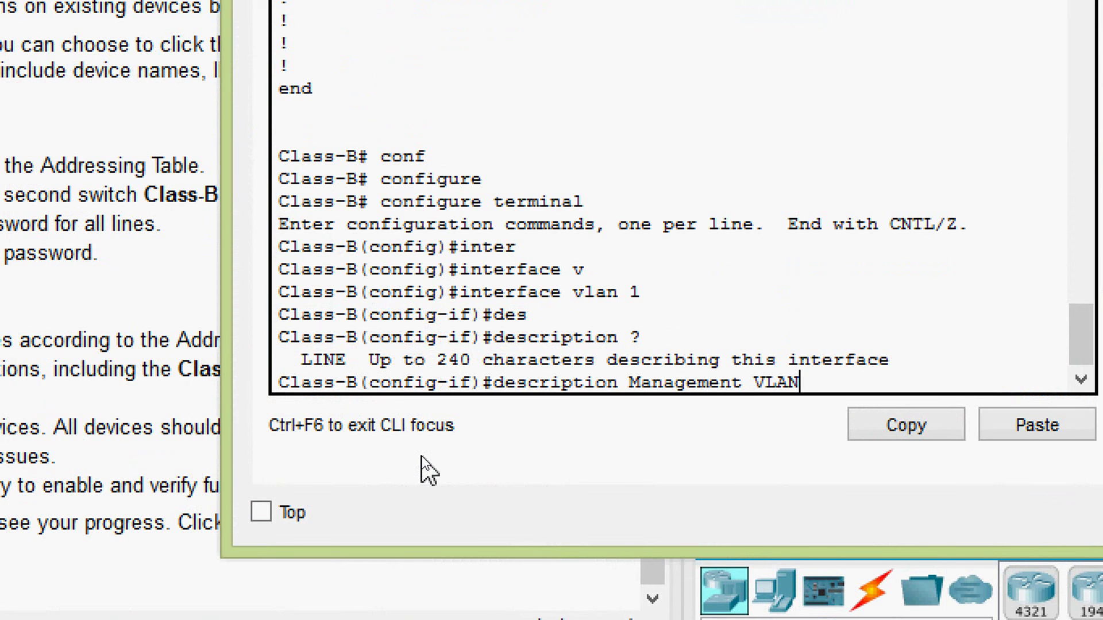
key("Return")
key("Return")
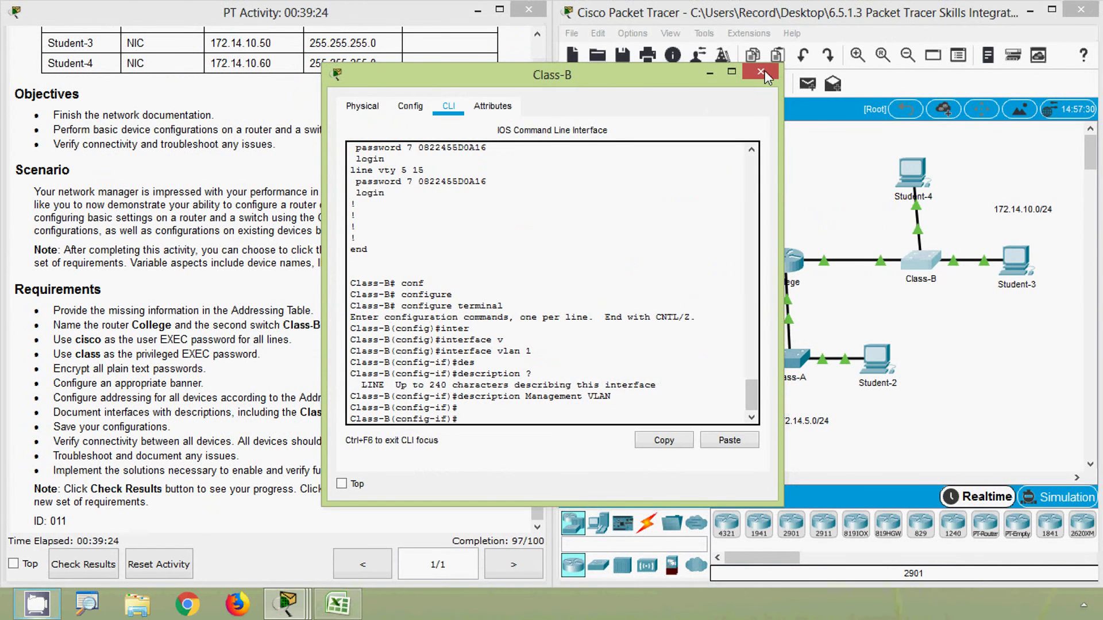
left_click(761, 72)
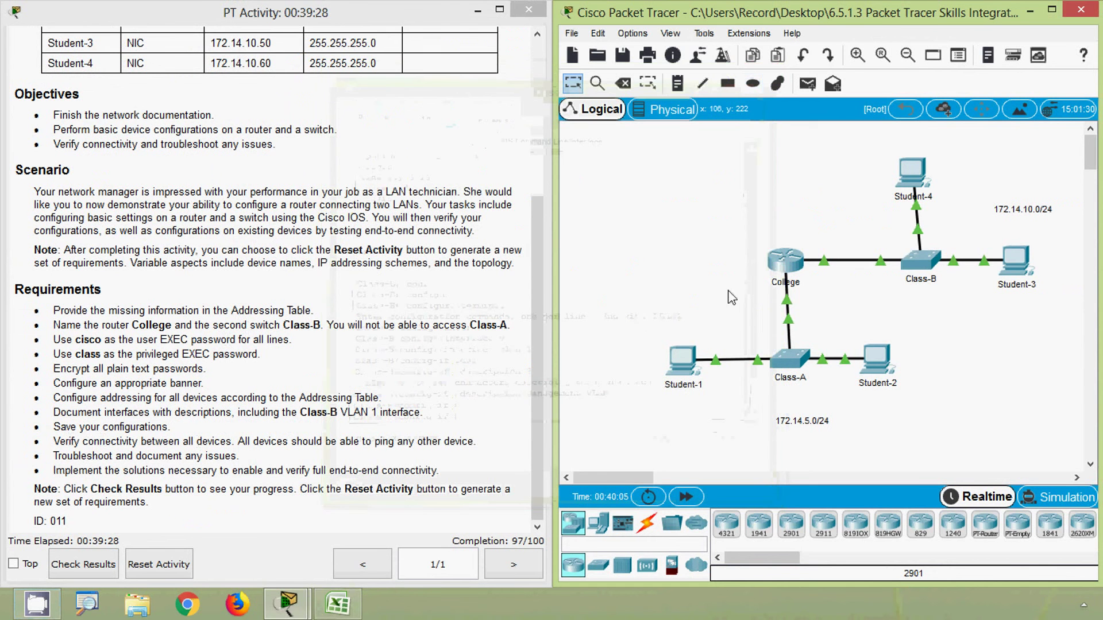
Save the College router's running-config to startup-config with the default filename
left_click(788, 263)
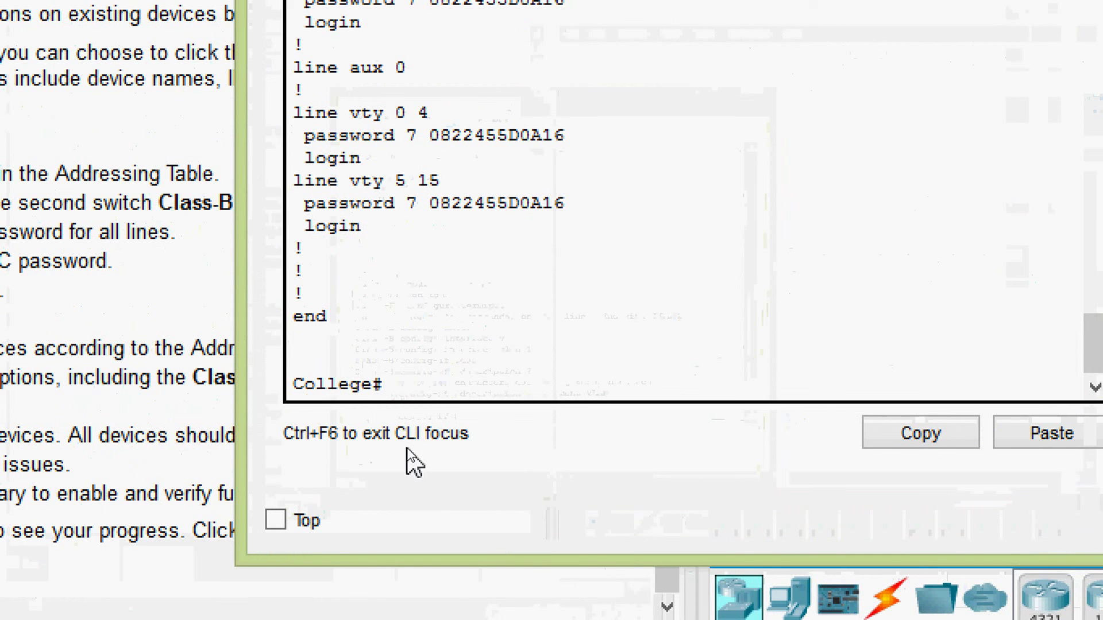
type("cop")
key("Tab")
type("r")
key("Tab")
type("st")
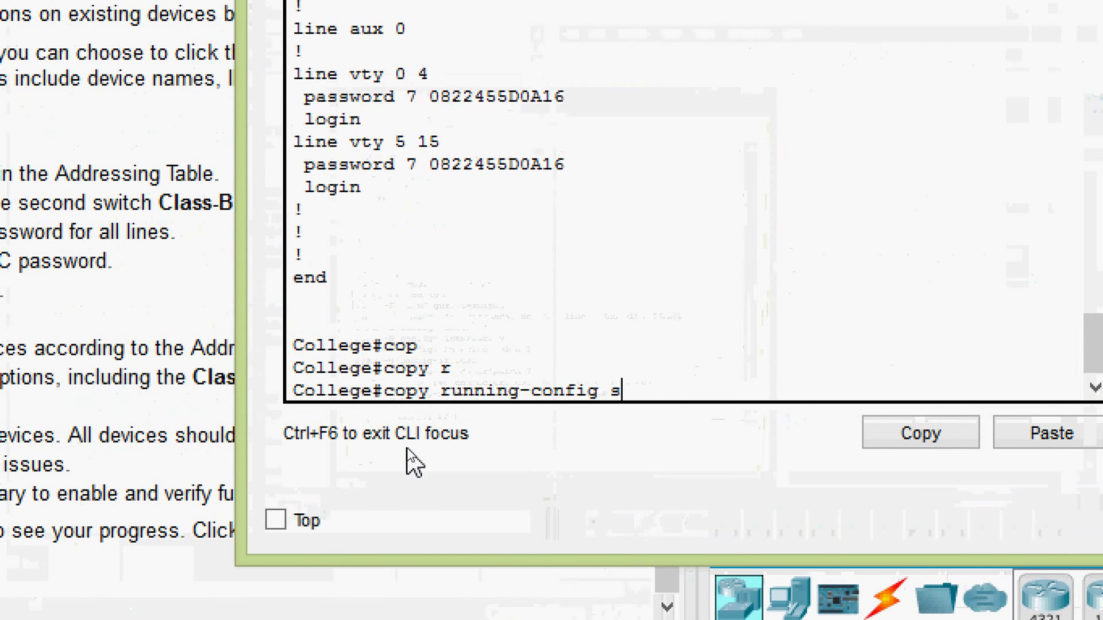
key("Tab")
key("Return")
key("Return")
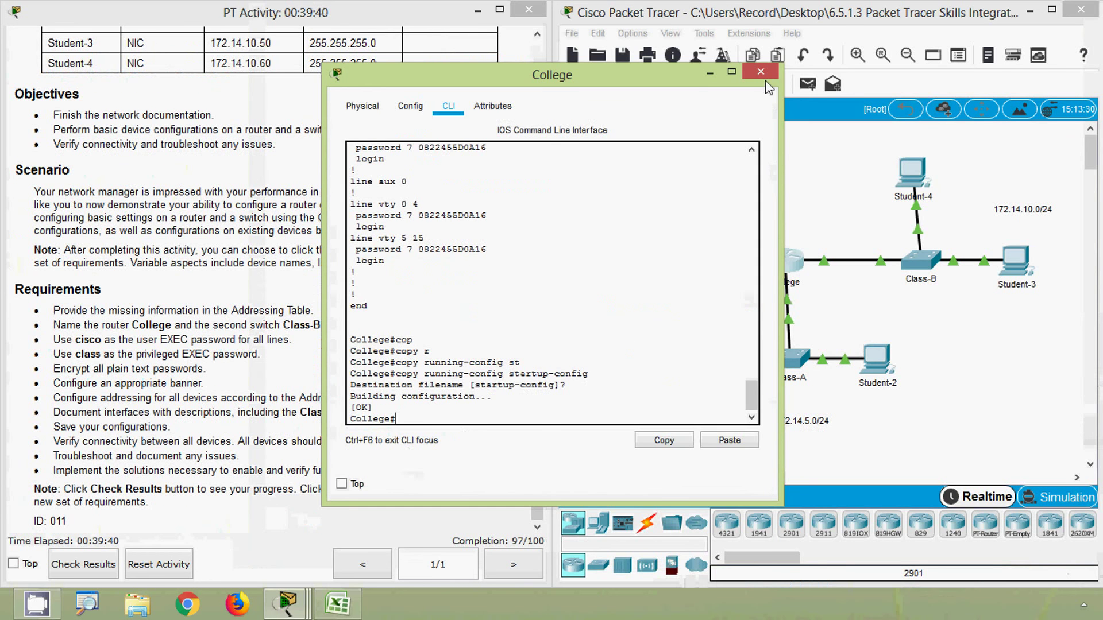
left_click(761, 73)
Return Class-B to privileged mode and copy its running-config to startup-config
left_click(920, 261)
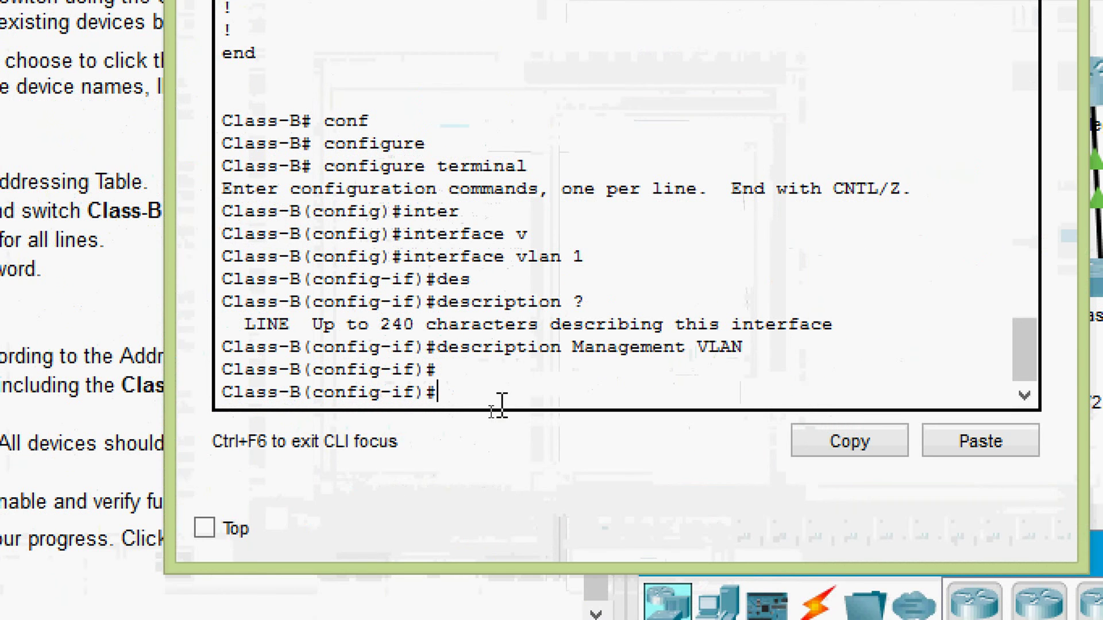
type("co")
key("BackSpace")
key("BackSpace")
key("ctrl+z")
key("Return")
key("Return")
type("cop")
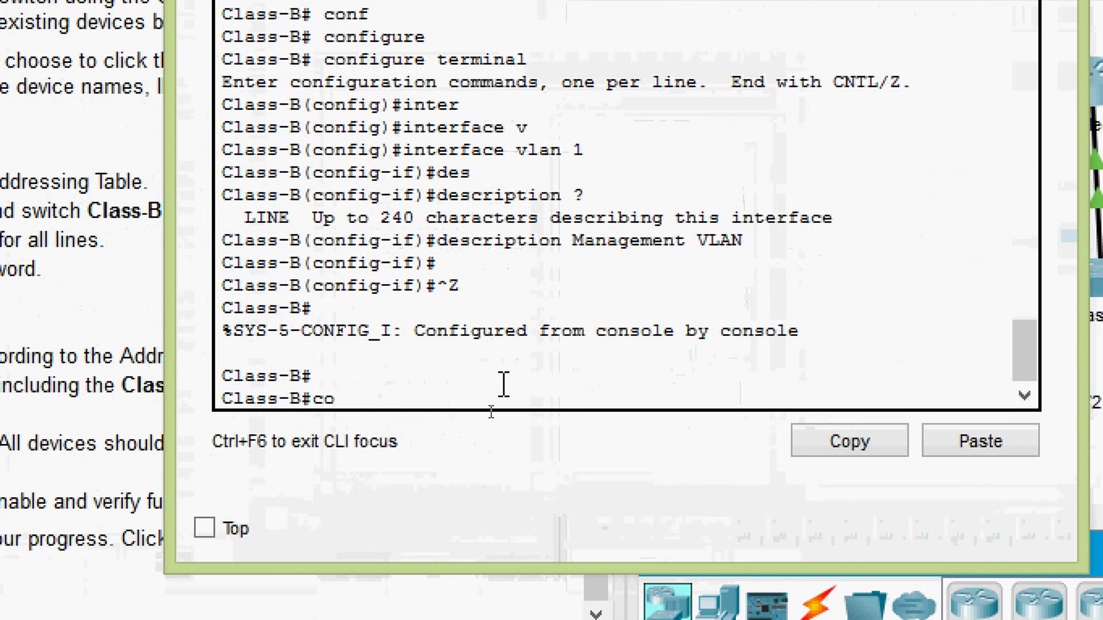
key("Tab")
type("r")
key("Tab")
type("st")
key("Tab")
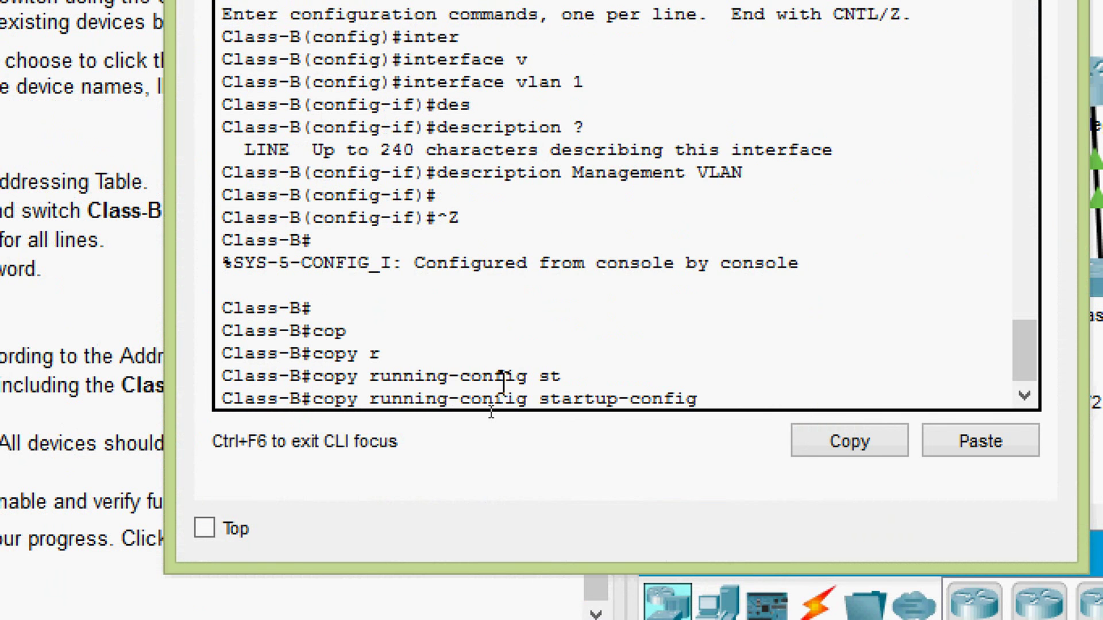
key("Return")
key("Return")
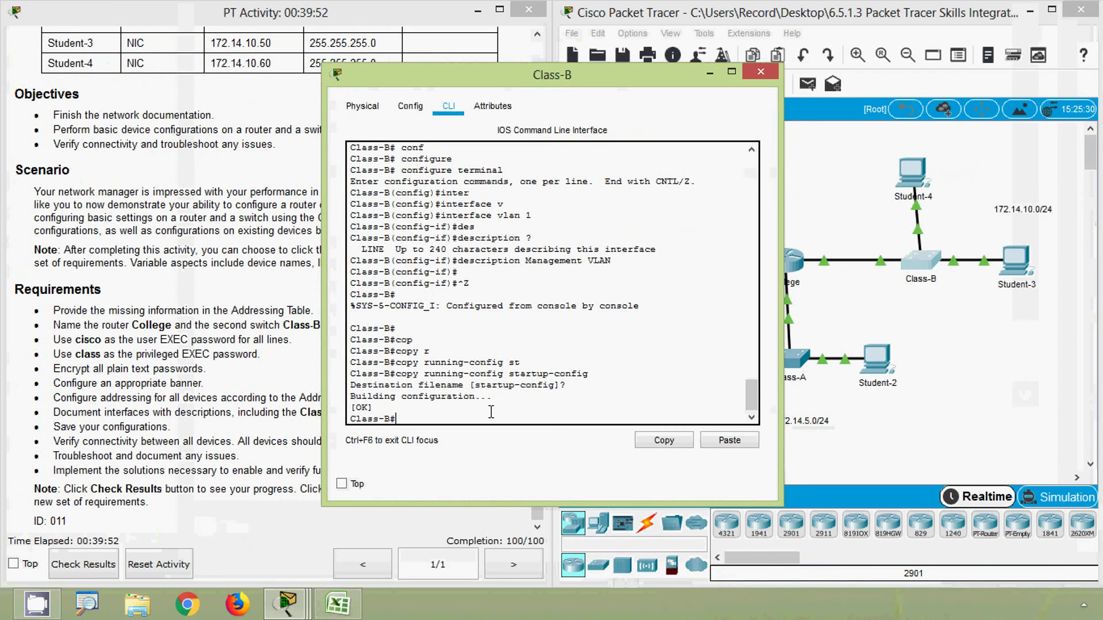
left_click(761, 71)
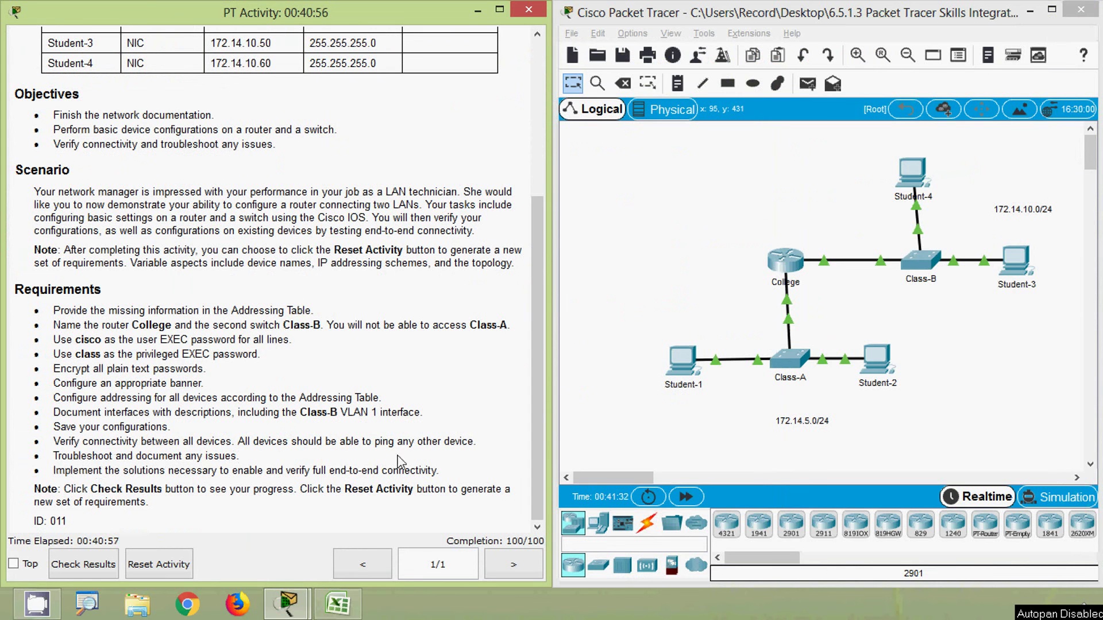
Copy Student-4's IP address from its IP Configuration settings
left_click(954, 261)
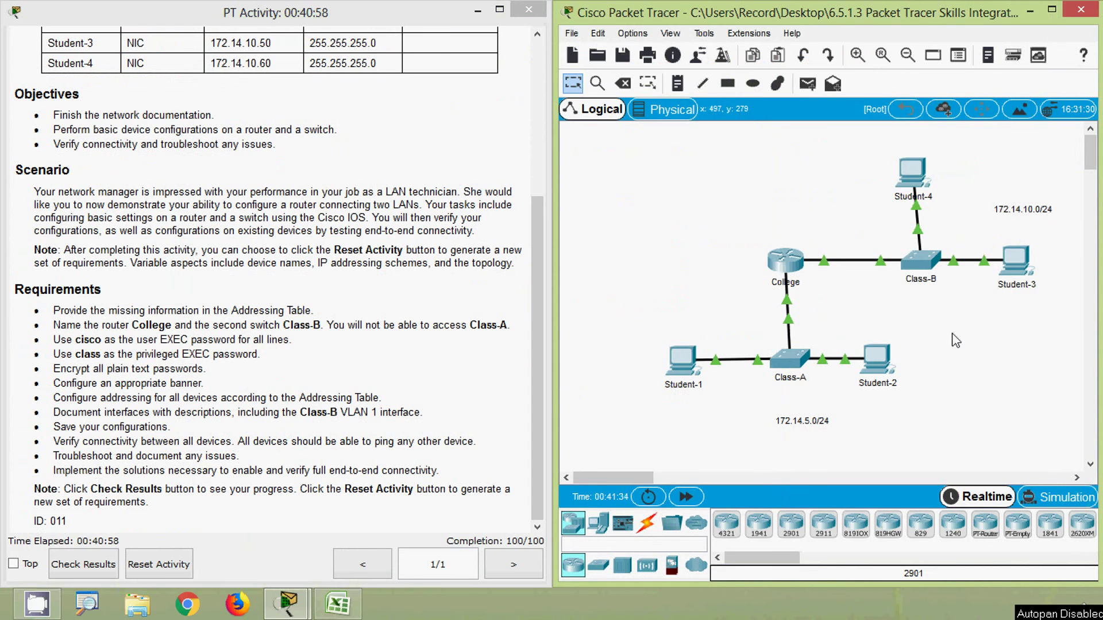
left_click(912, 172)
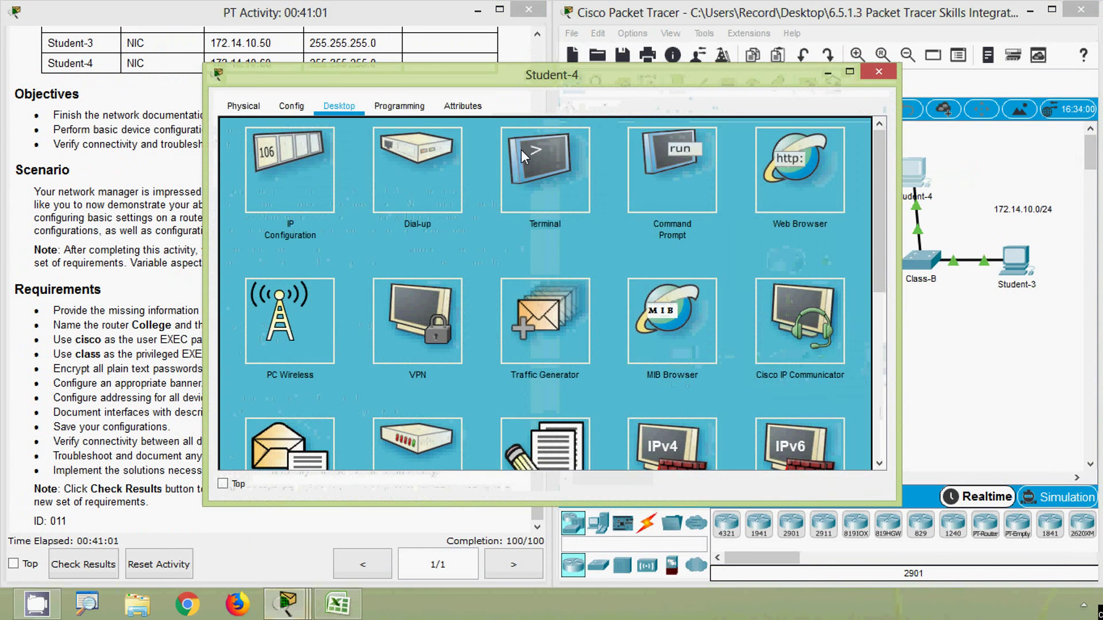
left_click(319, 154)
left_click_drag(529, 156, 413, 154)
key("ctrl+c")
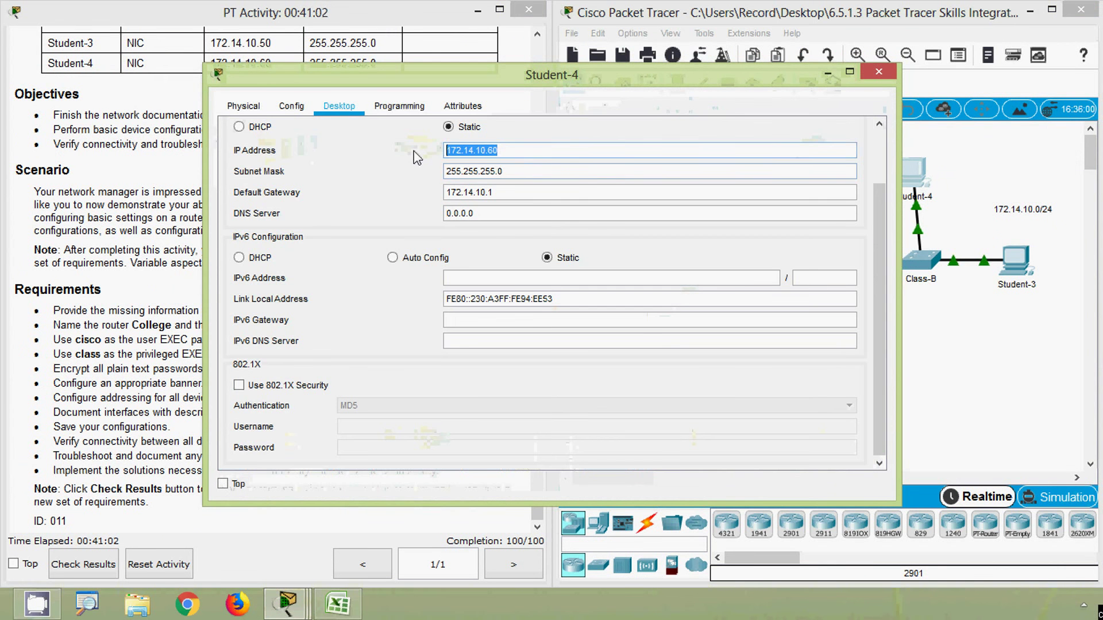
left_click(879, 71)
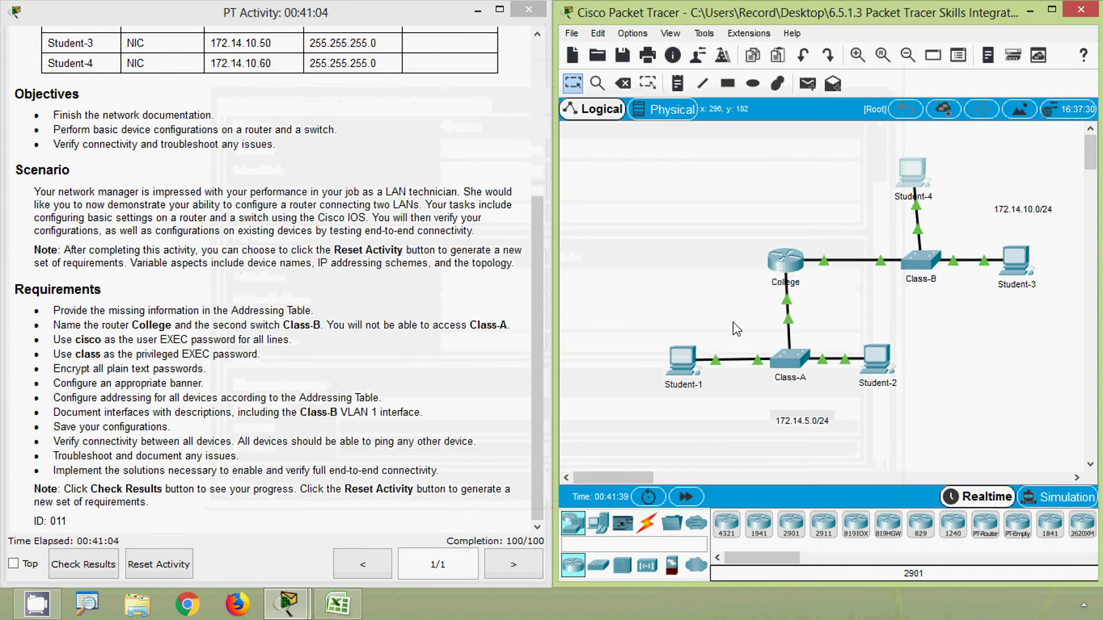
Ping 172.14.10.60 from Student-1's Command Prompt, confirming 0% loss
left_click(682, 359)
left_click(688, 185)
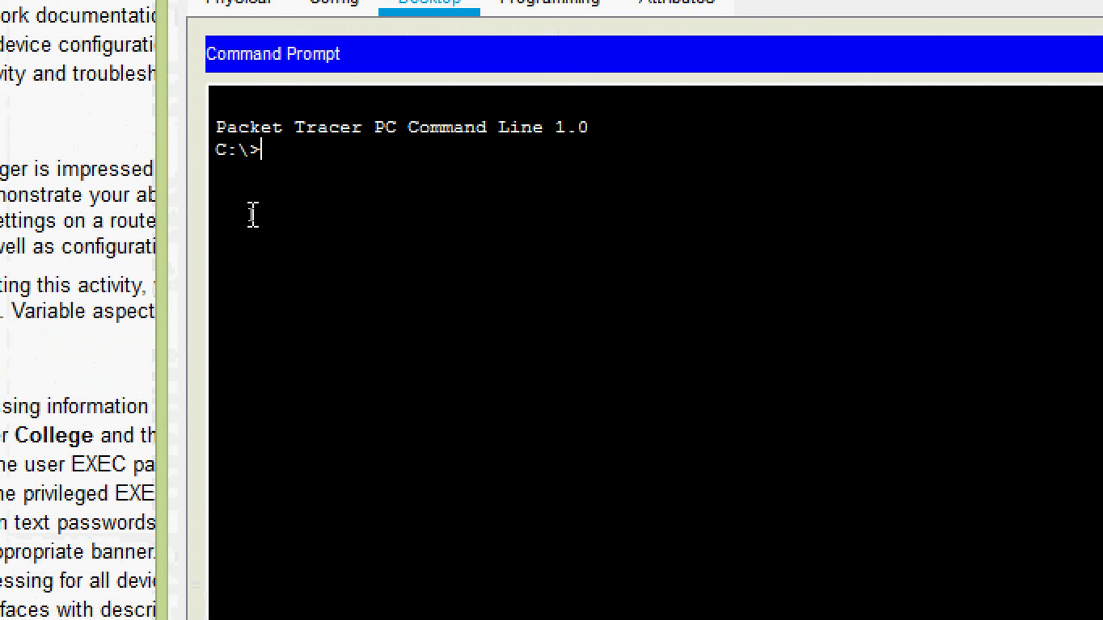
type("ping")
right_click(338, 161)
left_click(352, 208)
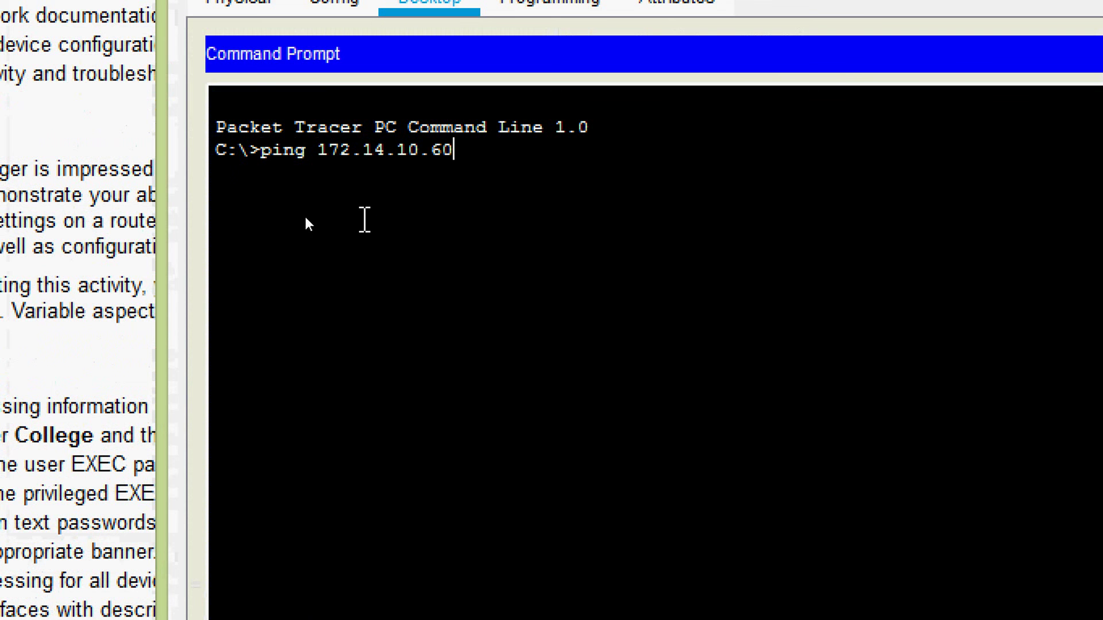
key("Return")
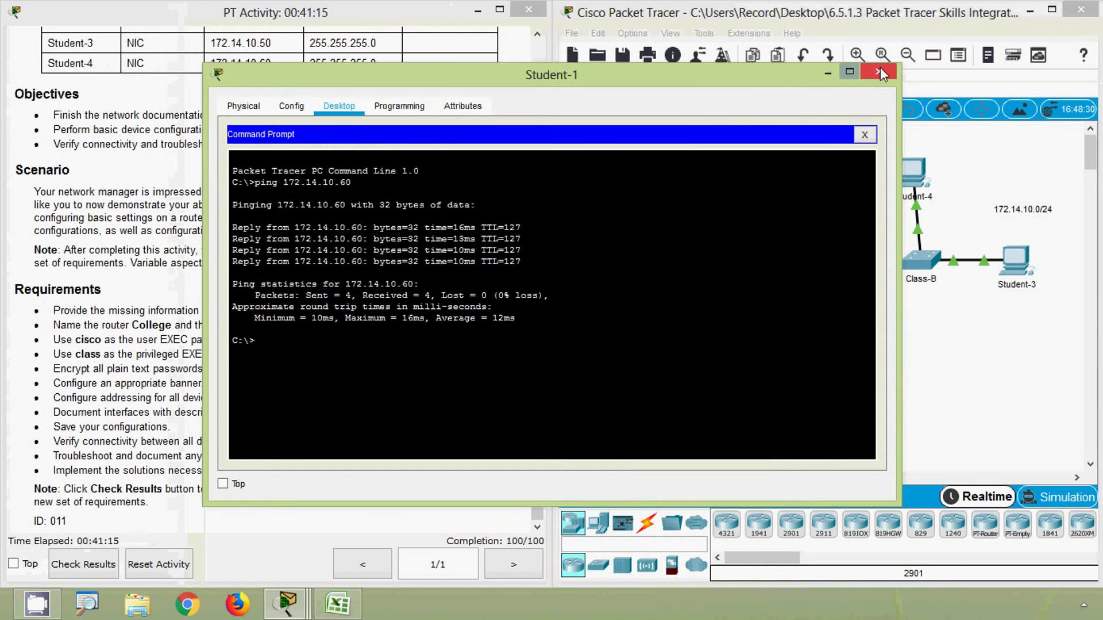
left_click(882, 77)
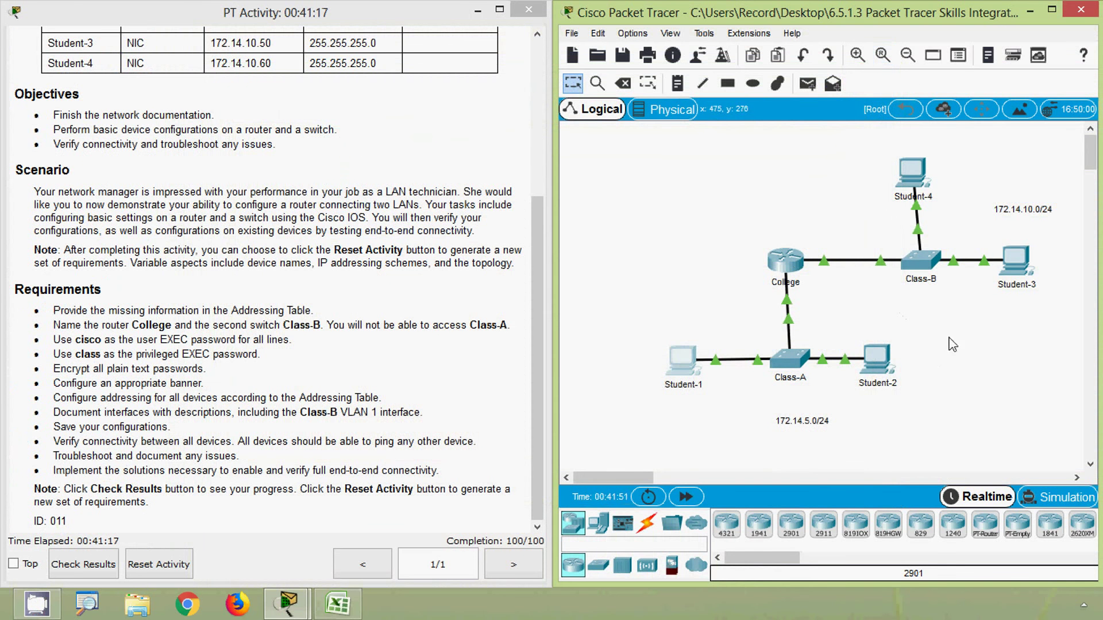
Check Student-3's address, then ping 172.14.10.50 from Student-2 with 0% loss
left_click(1016, 261)
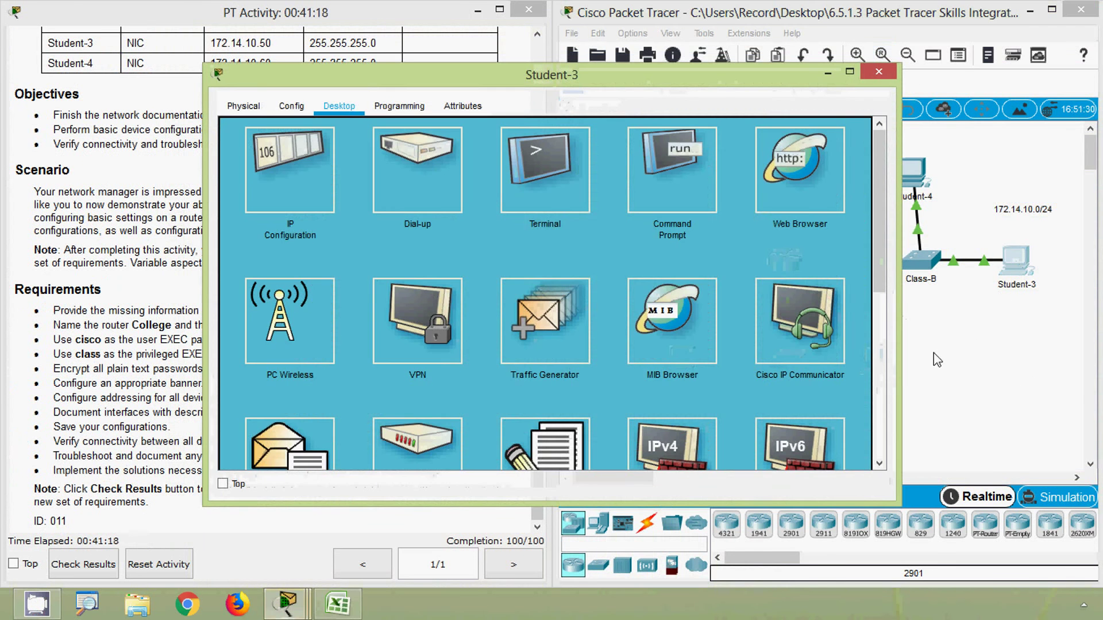
left_click(261, 160)
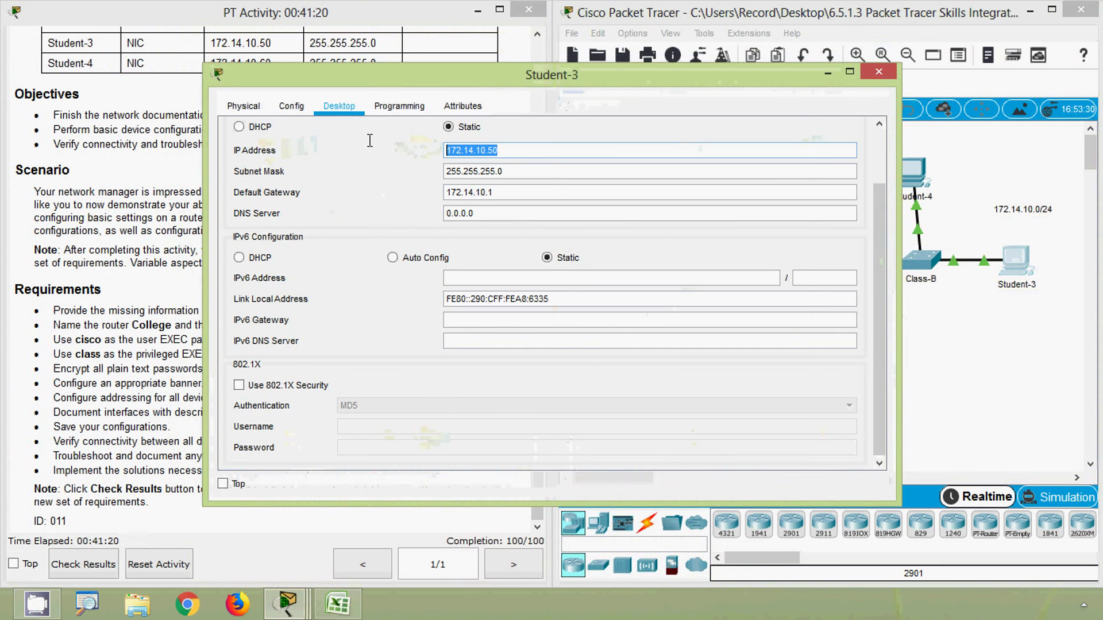
left_click(878, 74)
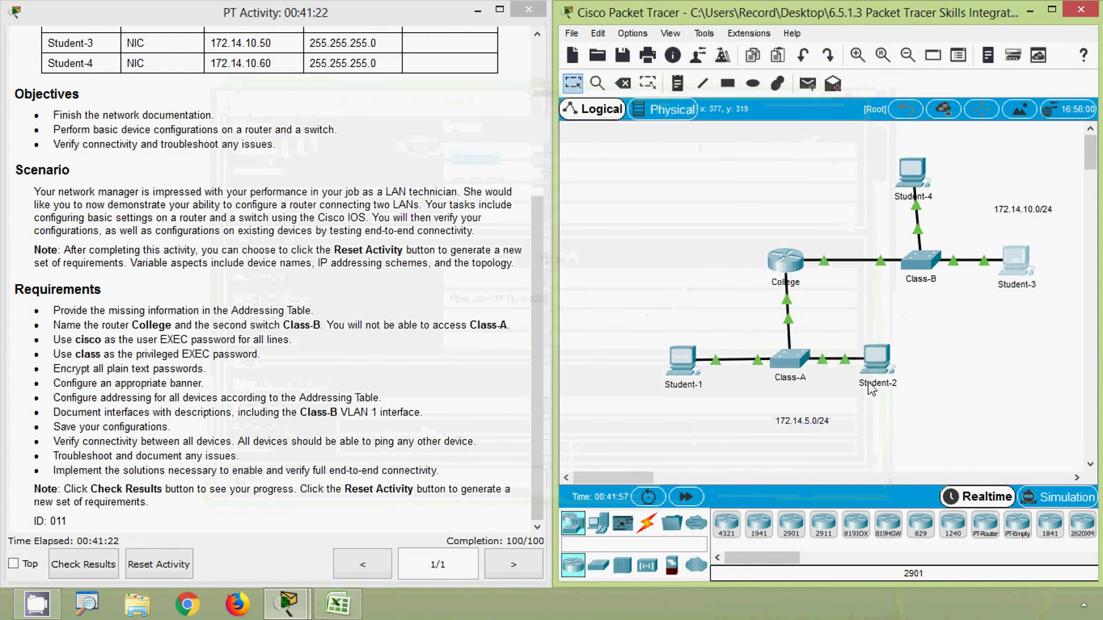
left_click(877, 362)
left_click(666, 164)
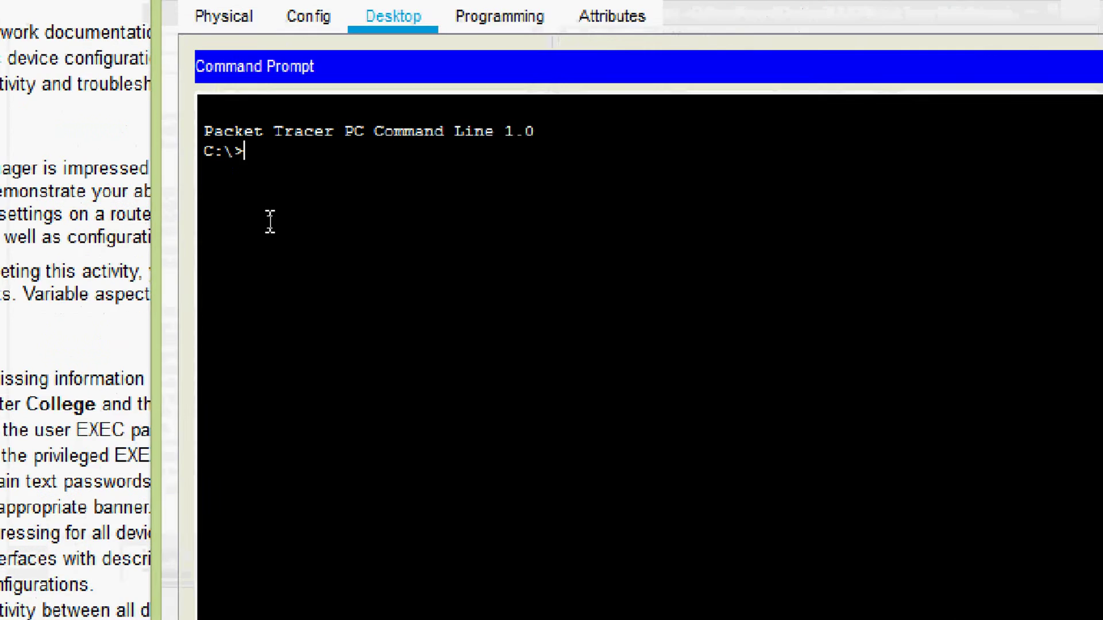
type("pin")
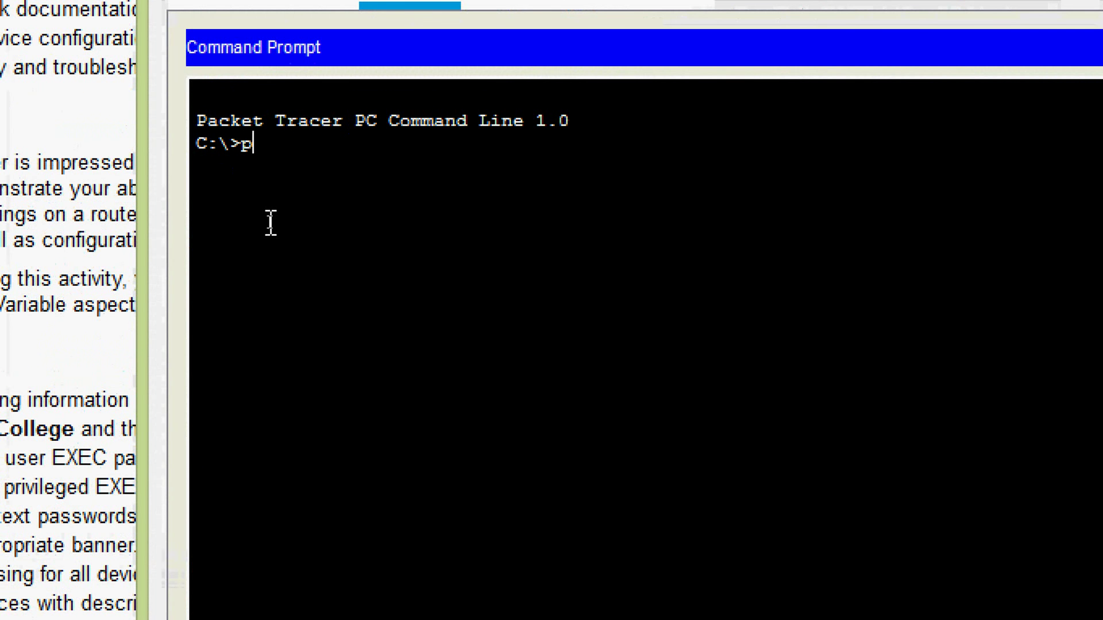
type("g")
right_click(318, 146)
left_click(329, 198)
key("Return")
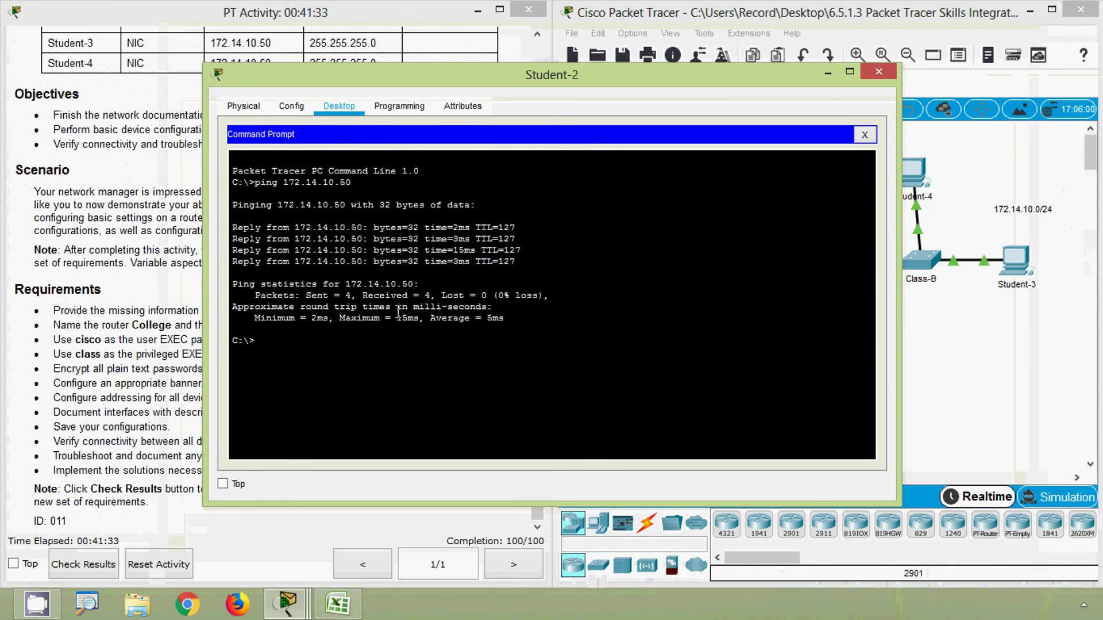
left_click(879, 72)
left_click(368, 285)
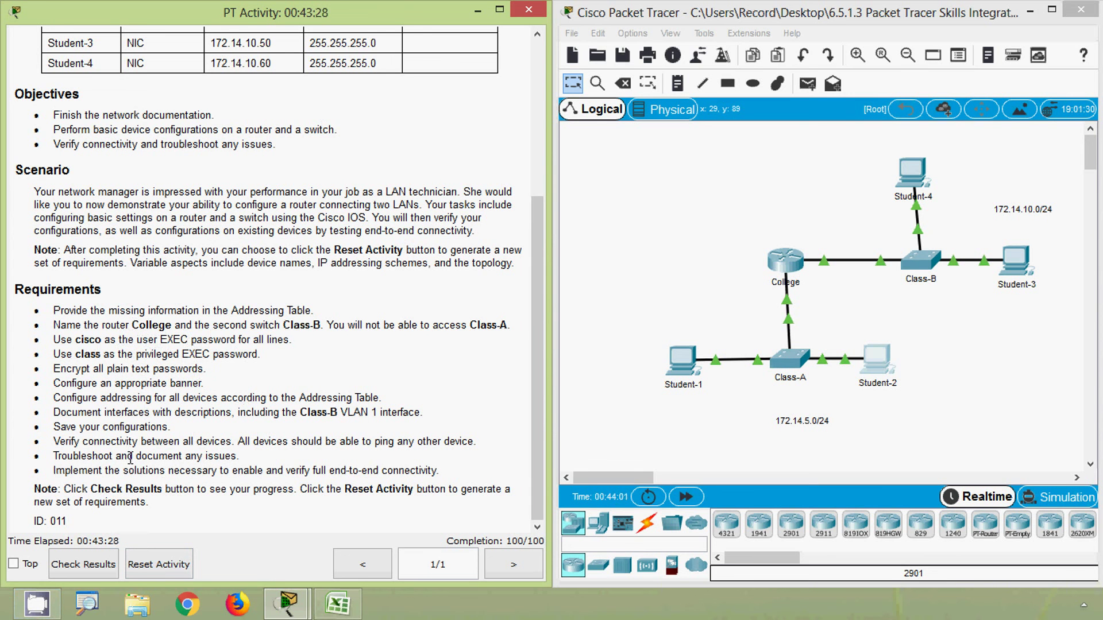
Review the maximized Assessment Items results showing 29 correct items and 100/100, then close them
left_click(83, 565)
double_click(698, 16)
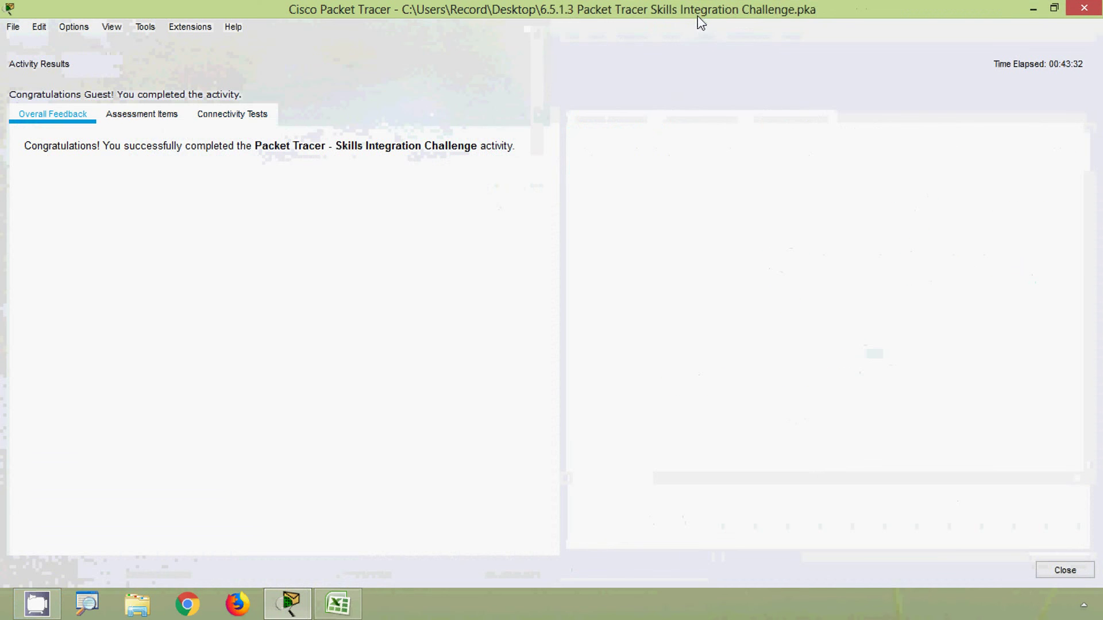
left_click(155, 118)
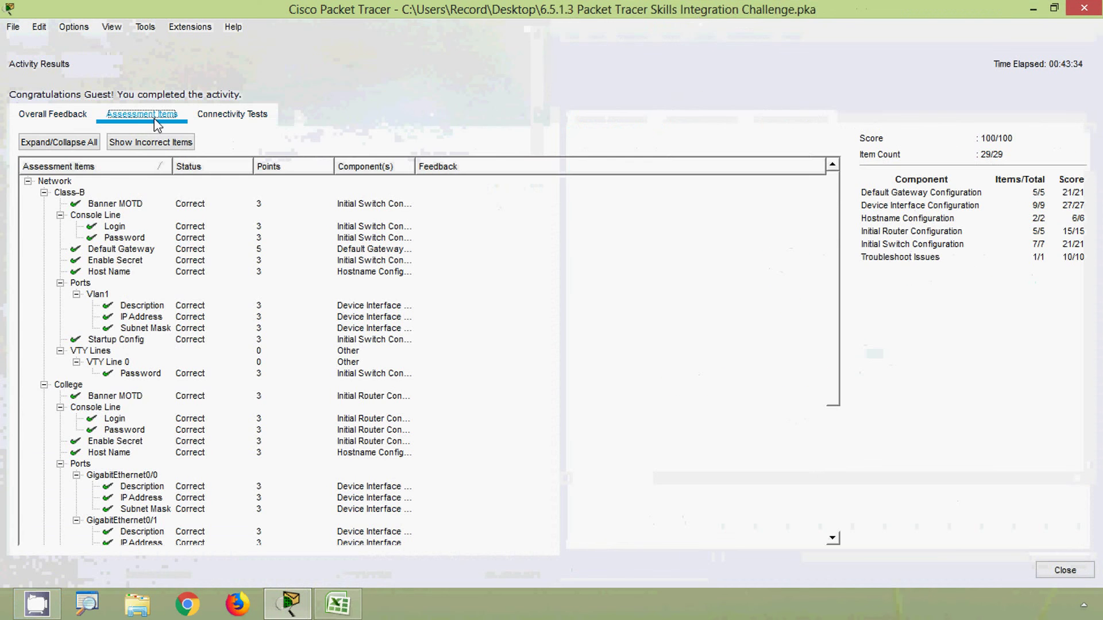
mouse_move(831, 242)
left_mouse_down()
mouse_move(829, 363)
mouse_move(838, 225)
left_mouse_up()
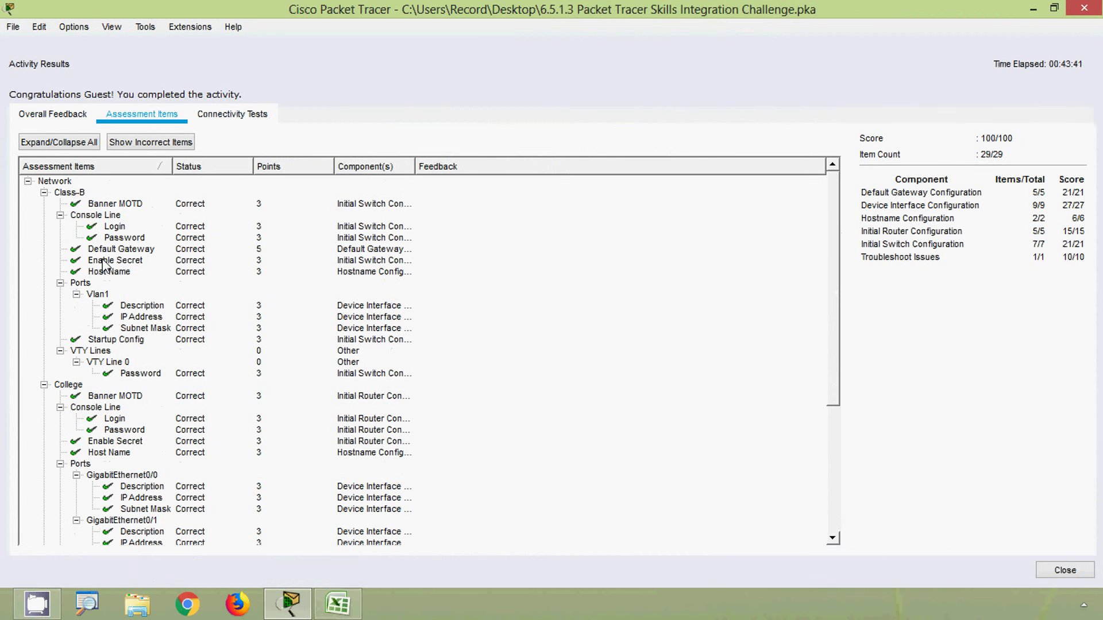
key("Tab")
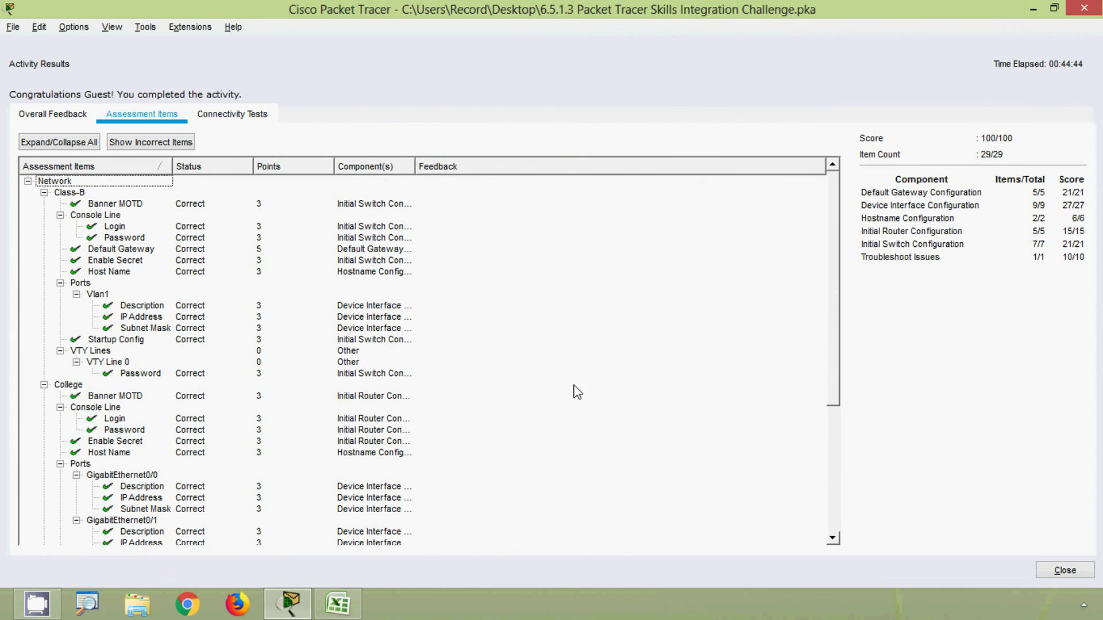
left_click(1063, 570)
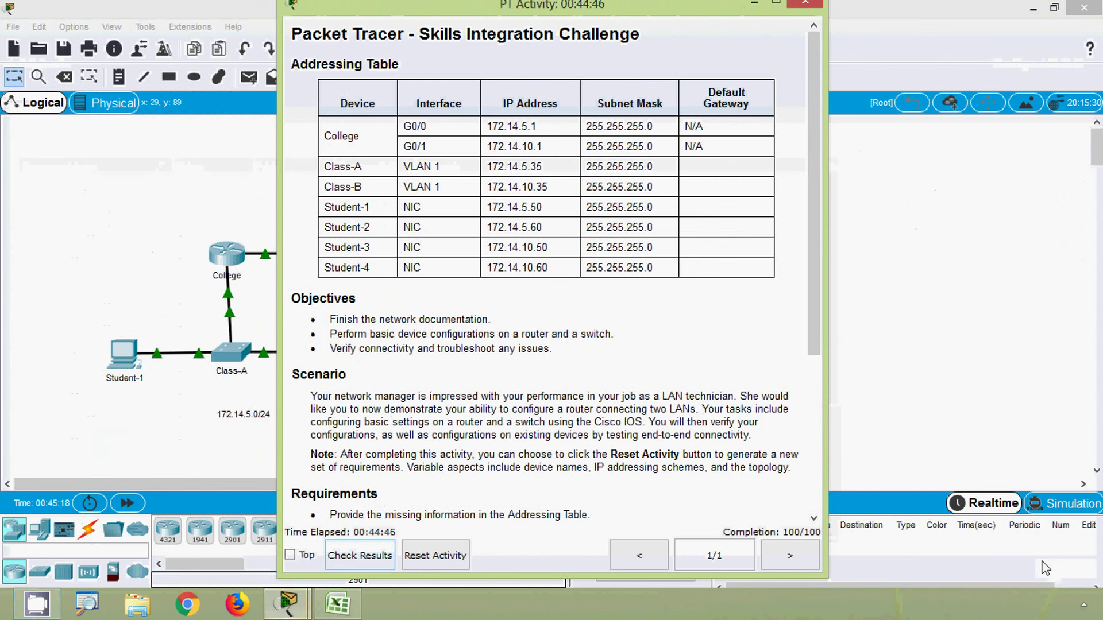
Tile the windows side by side and reset the activity to the new RTA topology
right_click(697, 601)
left_click(786, 493)
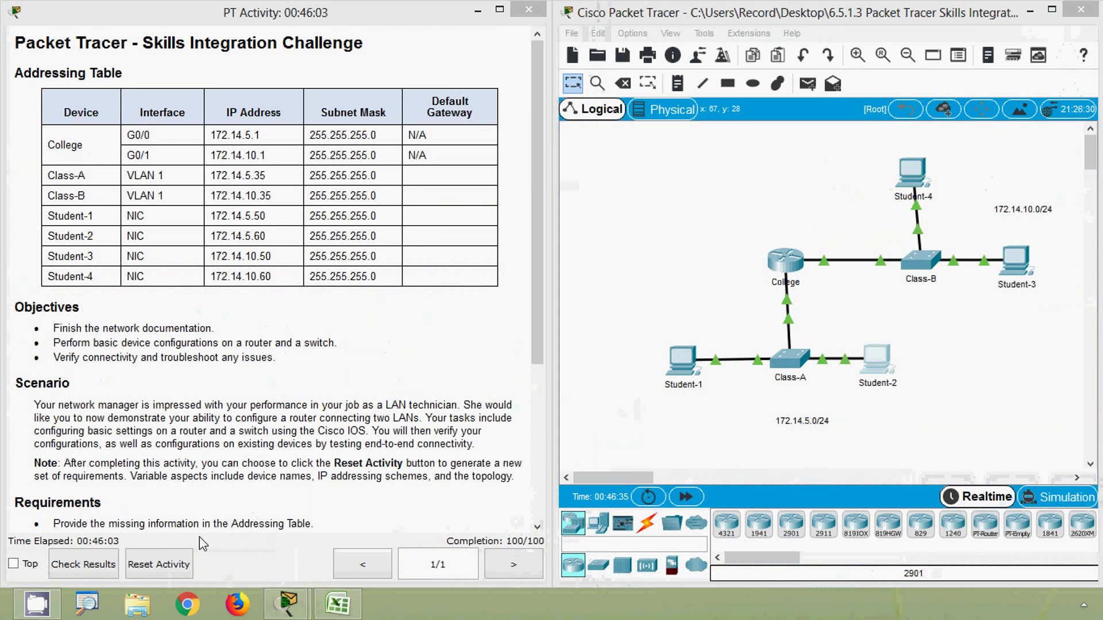
left_click(170, 575)
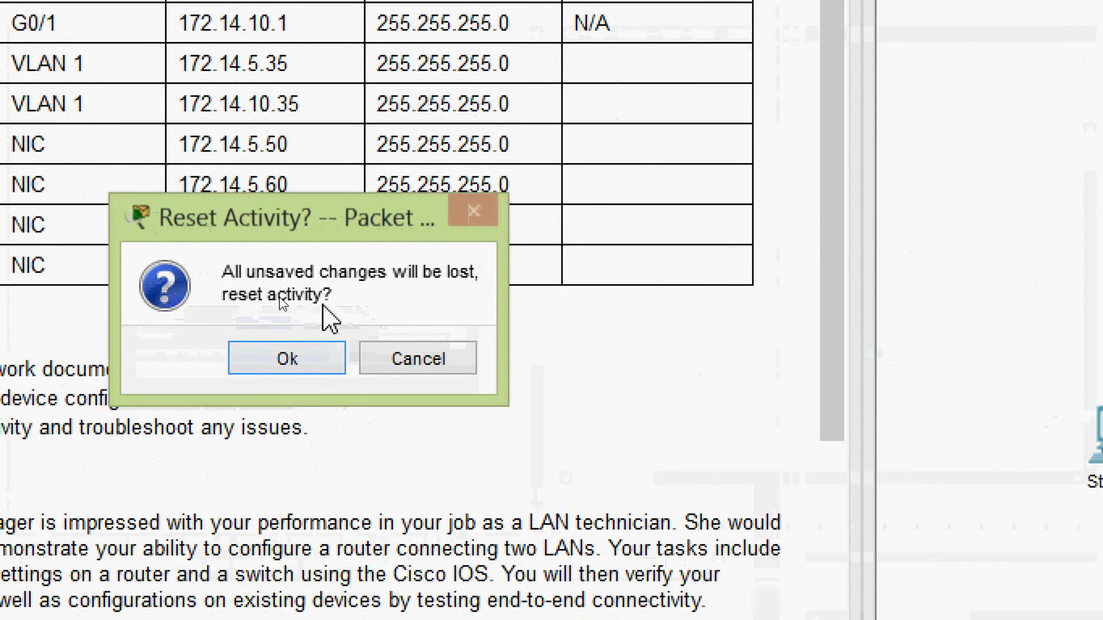
left_click(288, 359)
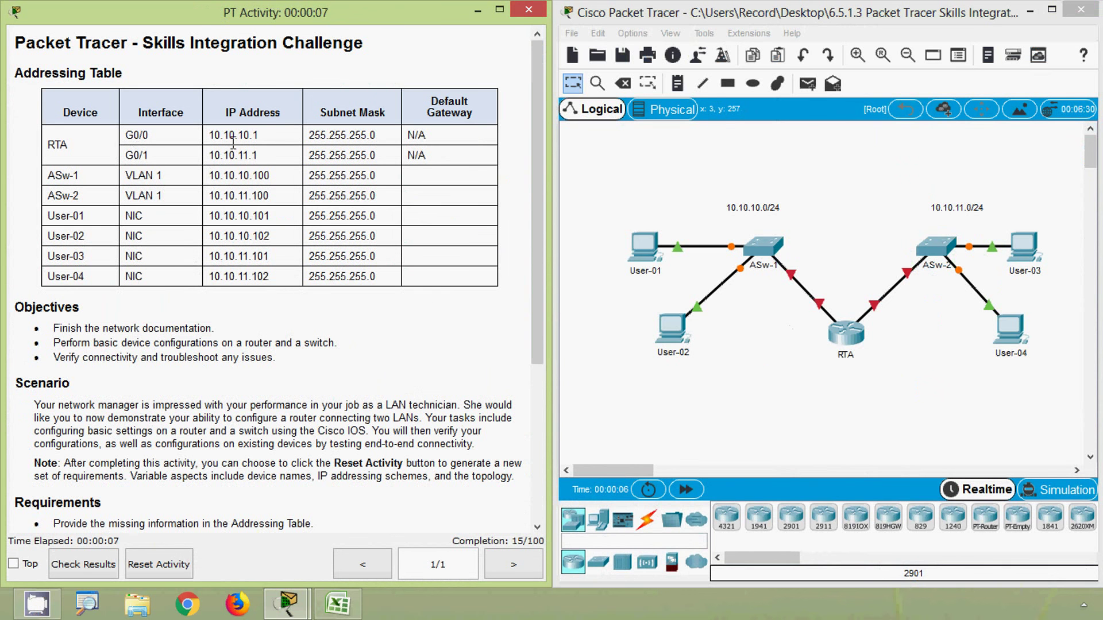
left_click_drag(537, 204, 547, 350)
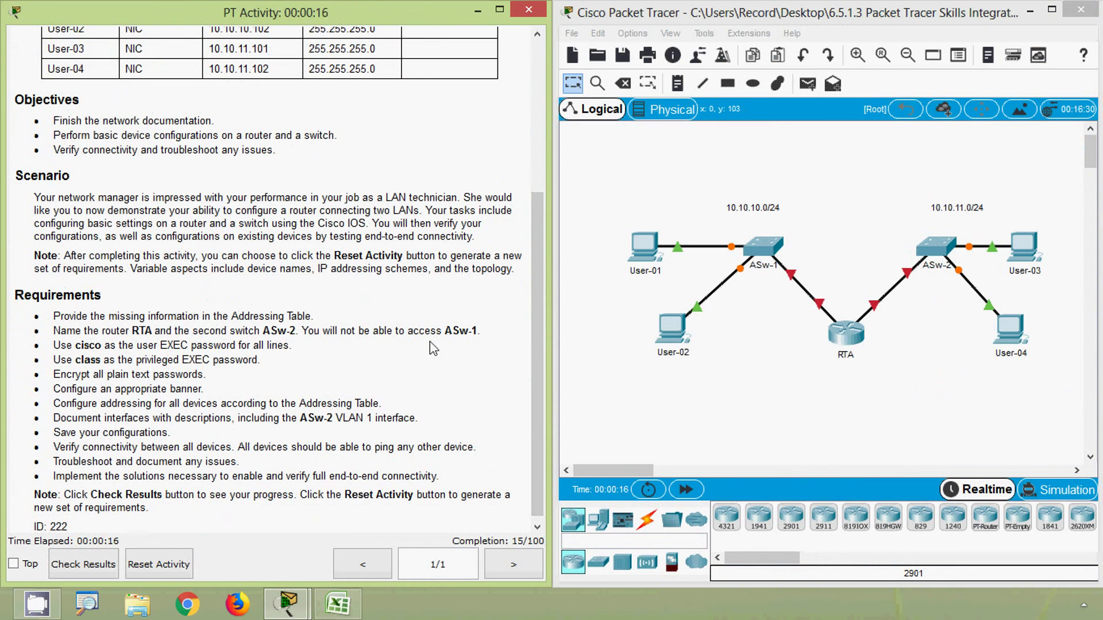
left_click_drag(81, 345, 133, 363)
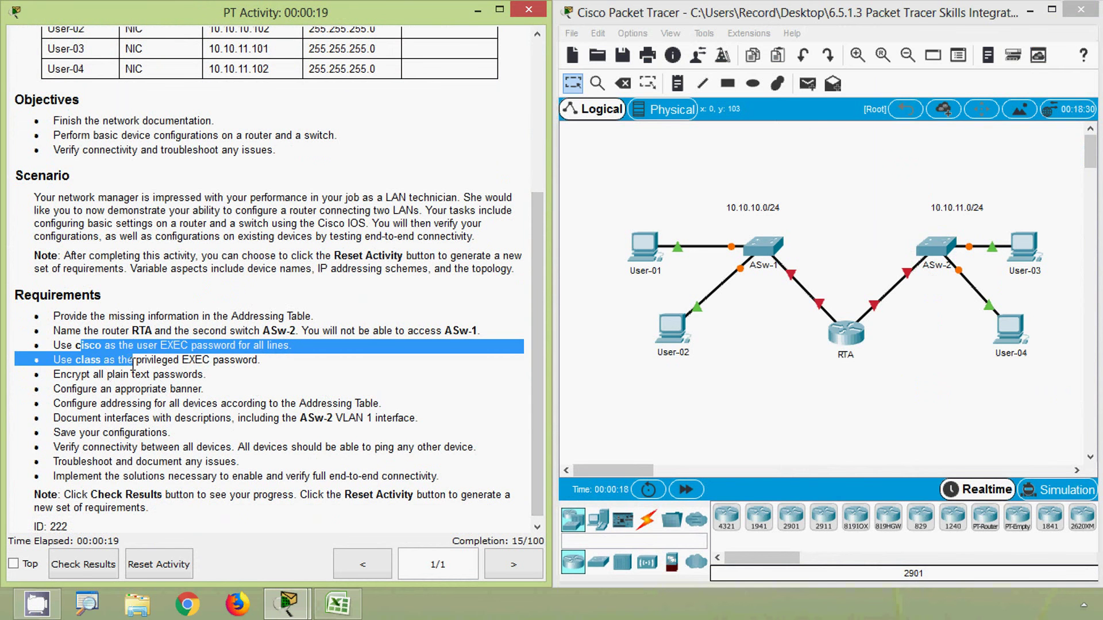
mouse_move(167, 403)
left_mouse_down()
mouse_move(167, 434)
mouse_move(170, 403)
left_mouse_up()
left_click(170, 404)
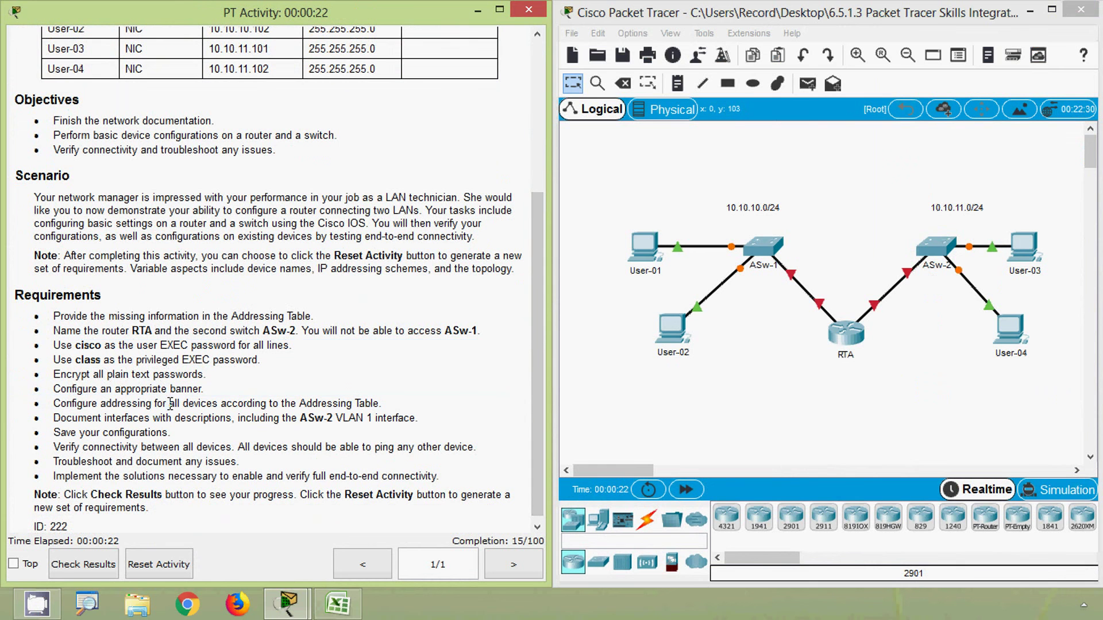